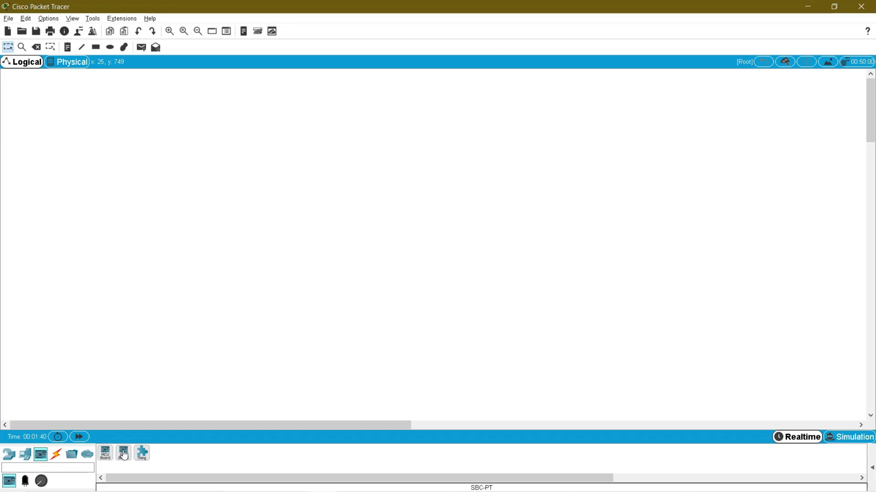
- Place an SBC board near the canvas centre and rename it SBC
left_click(124, 453)
left_click(464, 274)
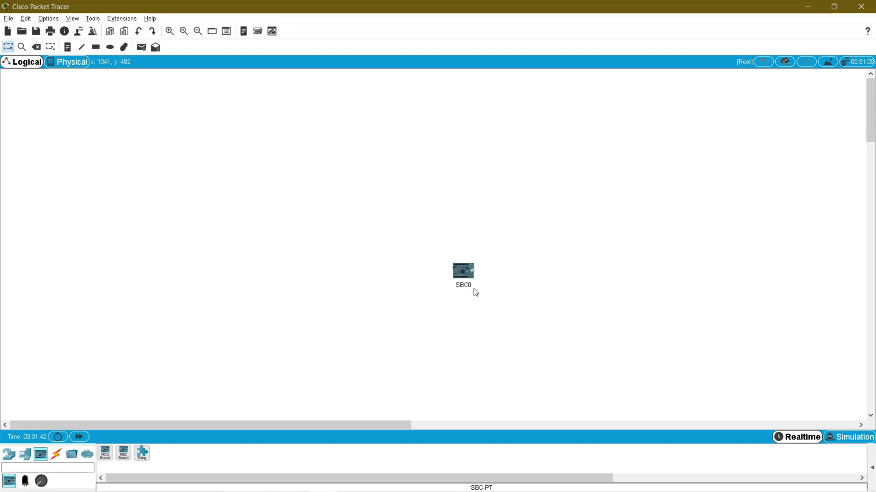
left_click(464, 285)
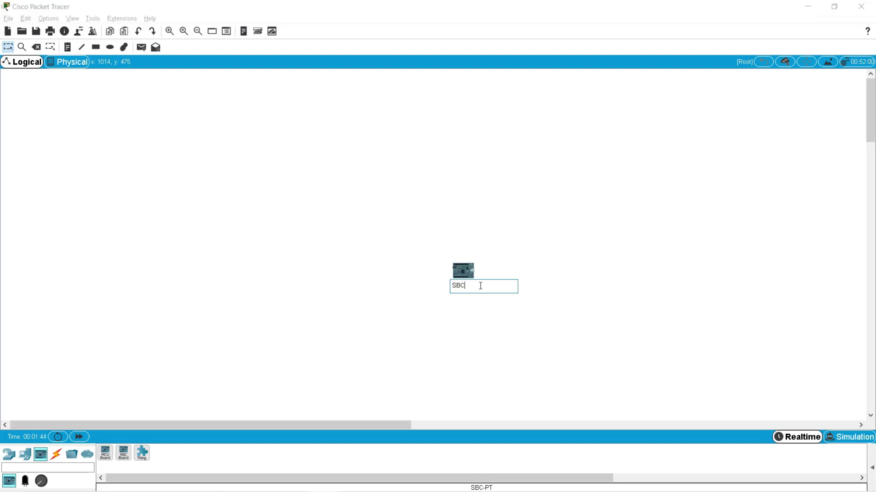
left_click(383, 285)
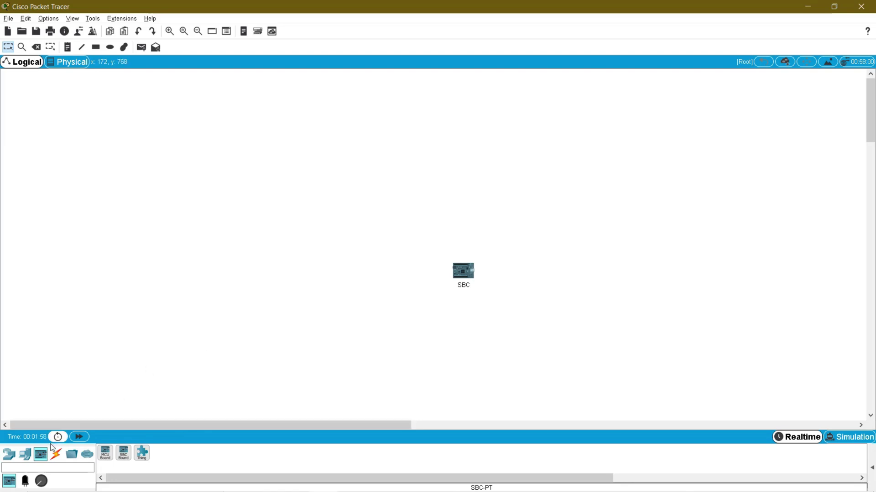
- Add a 2960 switch above the SBC and a router to the switch's right
left_click(25, 454)
left_click(9, 455)
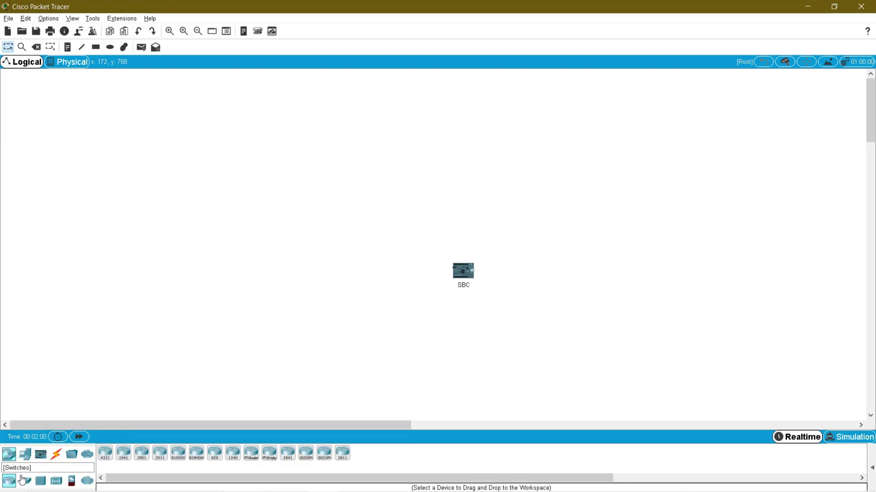
left_click(26, 480)
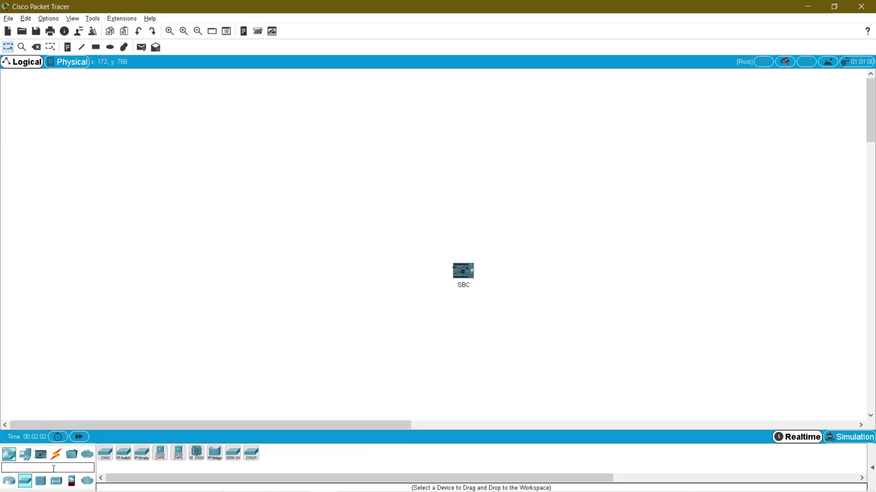
left_click_drag(105, 453, 405, 214)
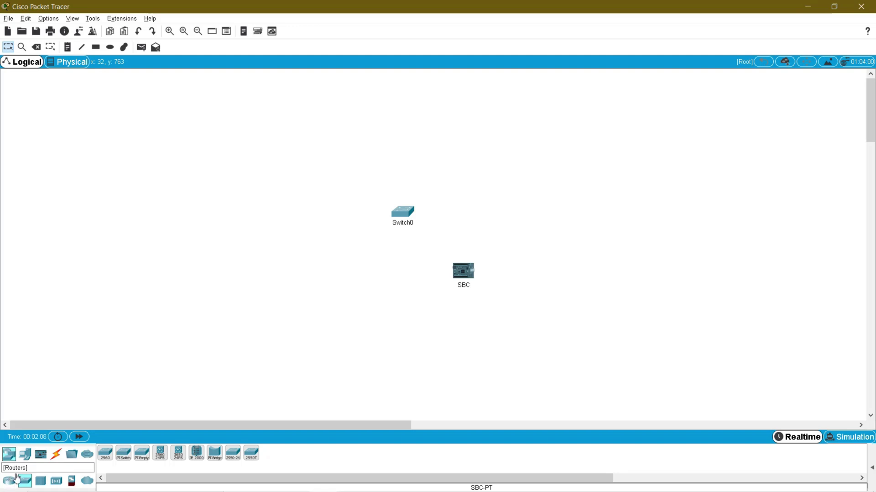
left_click_drag(10, 481, 395, 118)
left_click_drag(362, 217, 352, 218)
left_click_drag(502, 163, 569, 187)
- Add a Server above the switch and a PC left of the SBC
left_click(25, 454)
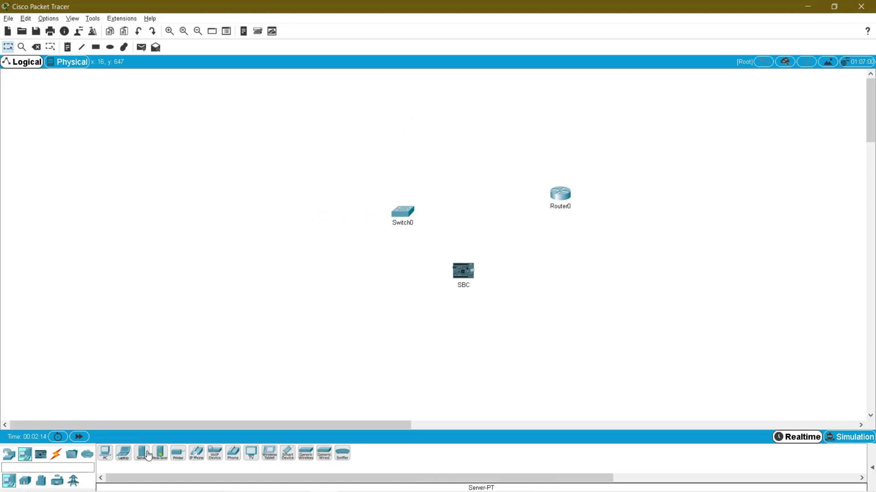
left_click_drag(148, 456, 406, 153)
left_click_drag(409, 98, 408, 98)
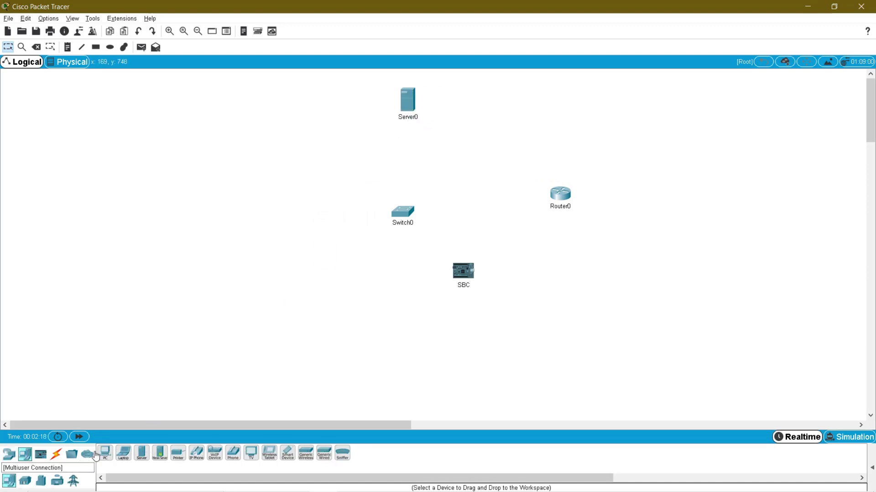
left_click_drag(105, 454, 417, 285)
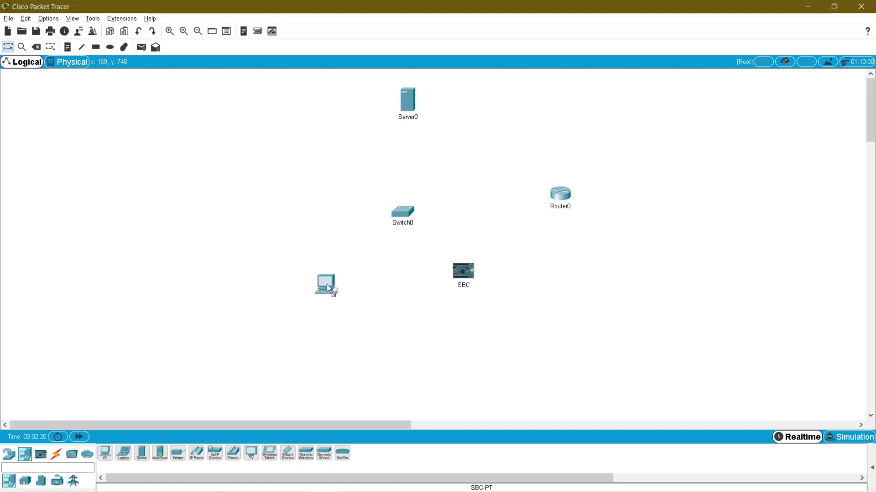
left_click_drag(326, 284, 327, 284)
left_click_drag(472, 275, 486, 290)
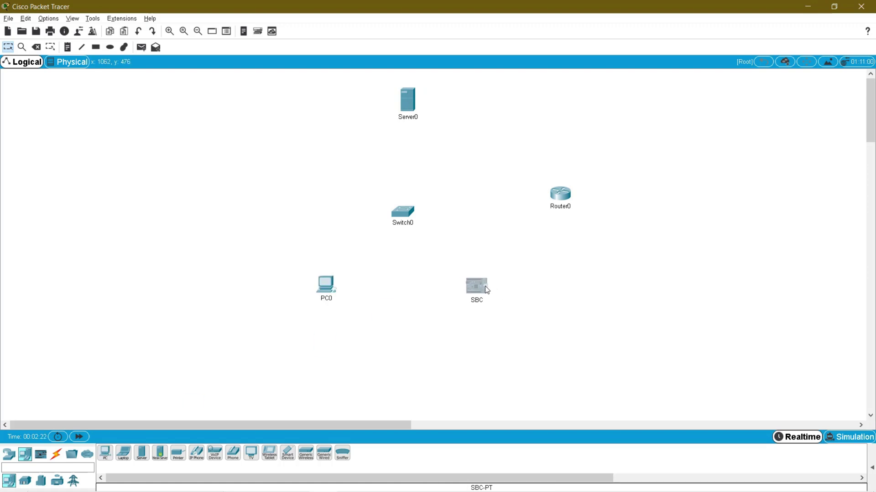
- Rename the new devices PC-1, Switch-1, Server and Router
left_click(326, 298)
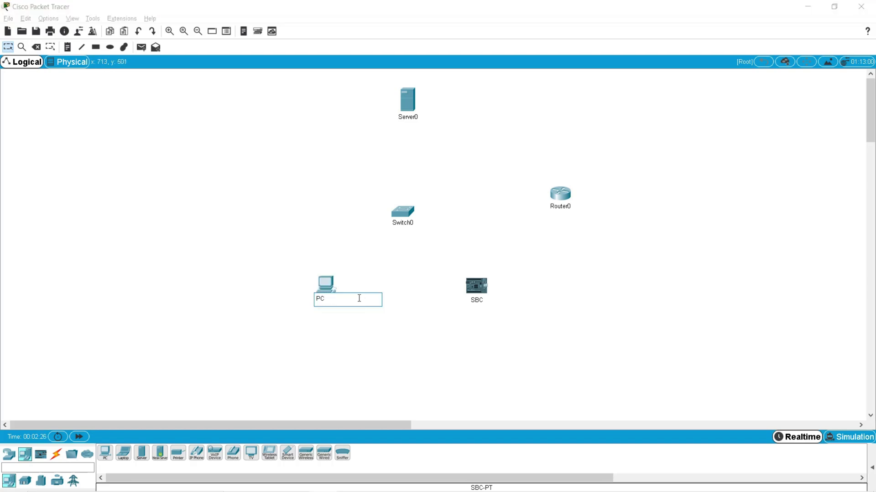
left_click(412, 226)
left_click(419, 223)
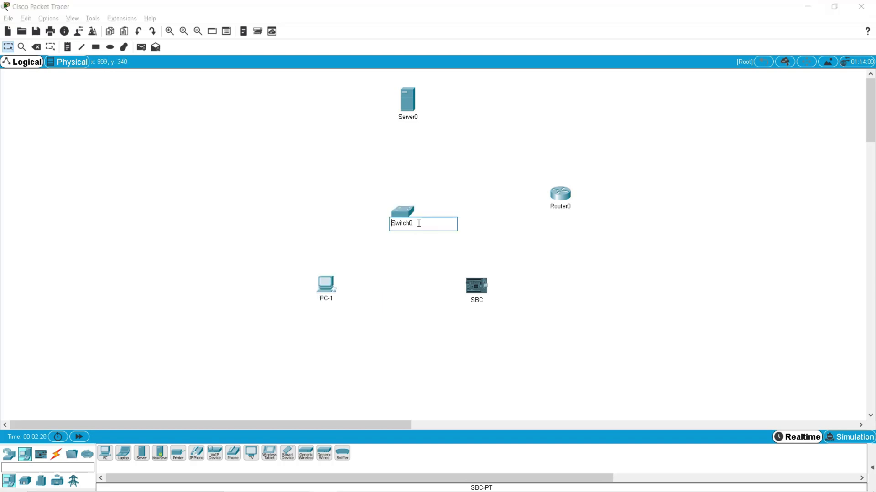
left_click(341, 155)
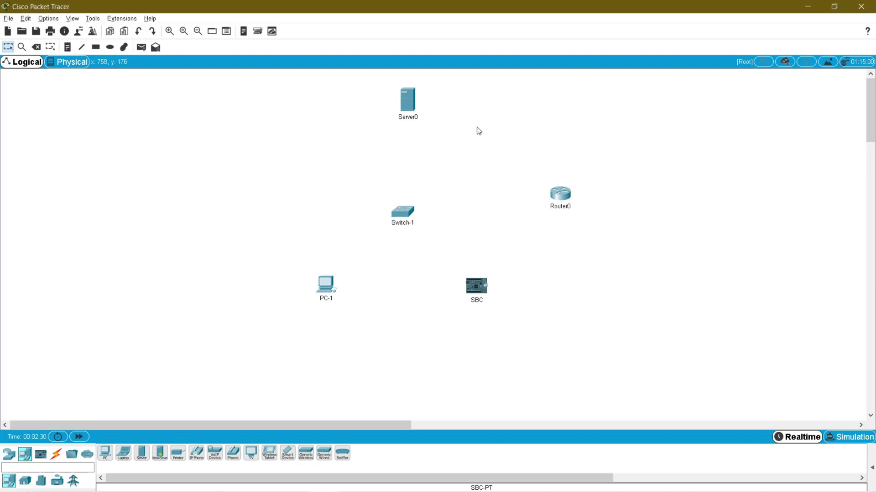
left_click(409, 117)
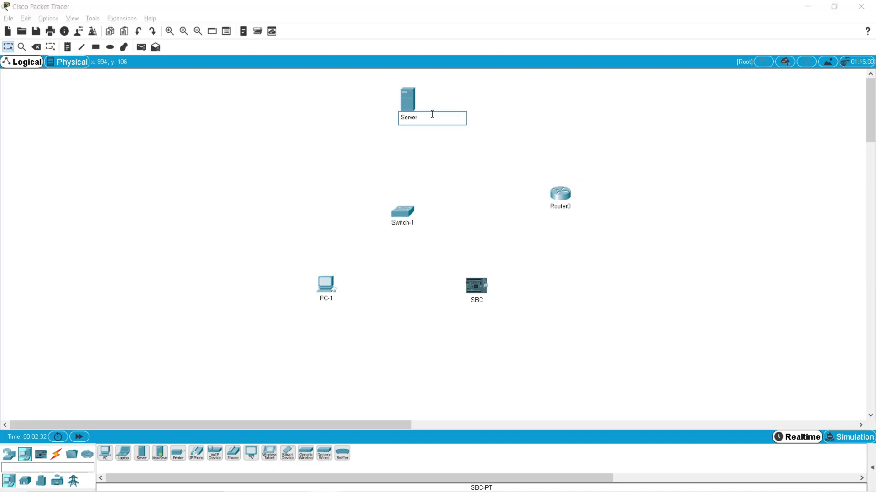
left_click(400, 143)
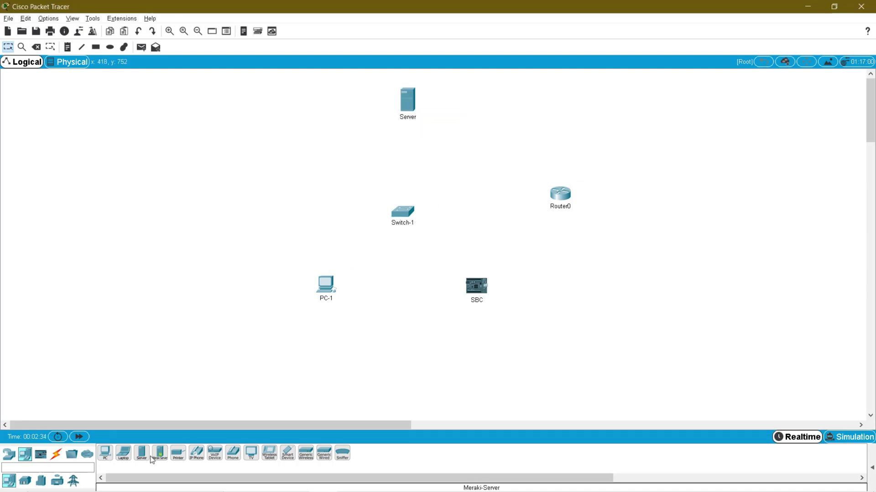
left_click(569, 208)
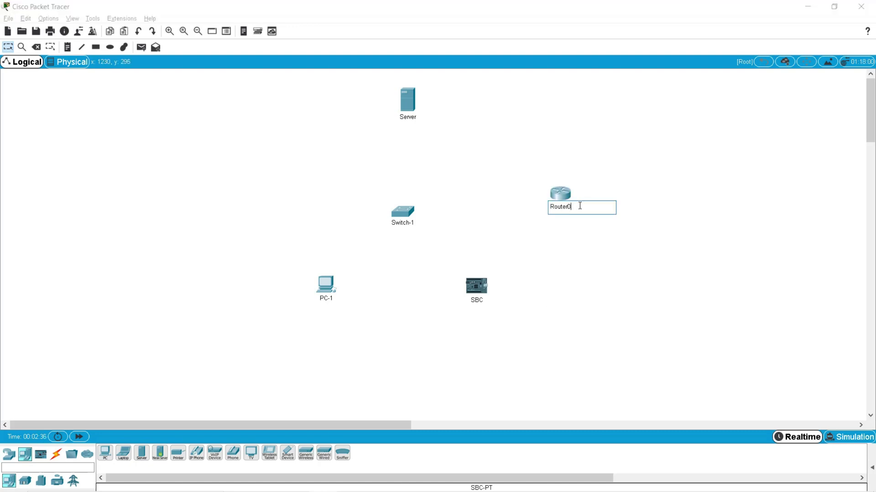
left_click(412, 286)
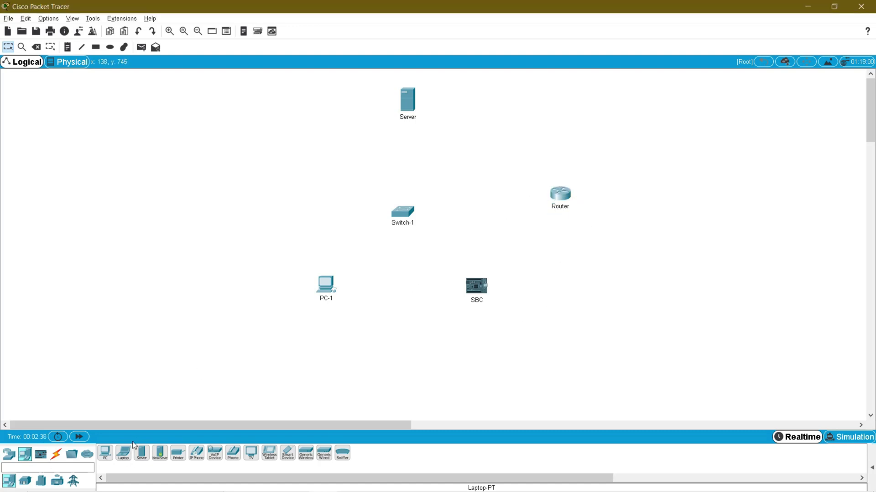
left_click(56, 457)
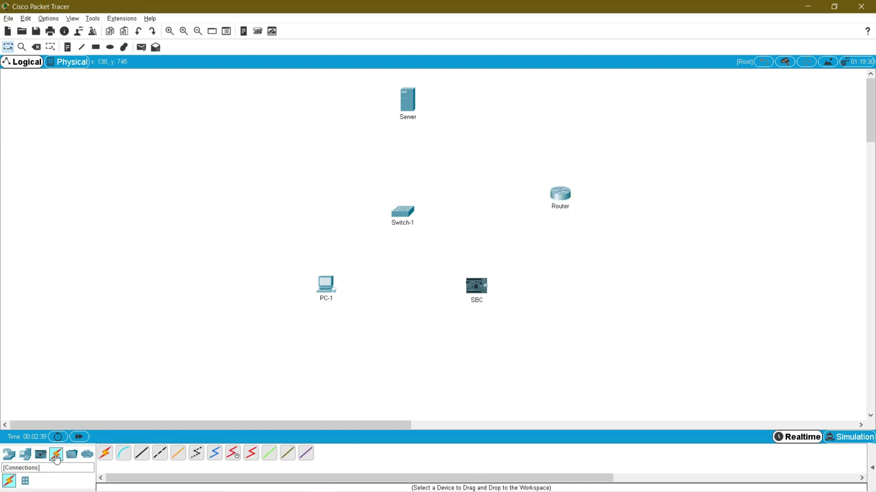
- Cable Switch-1 to the Server, Router and PC-1 with automatic cables
left_click(106, 455)
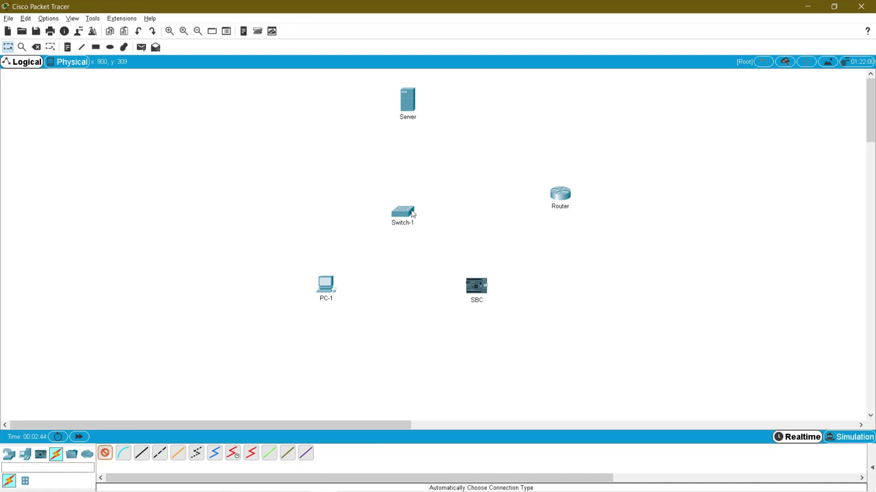
left_click(410, 101)
left_click(407, 214)
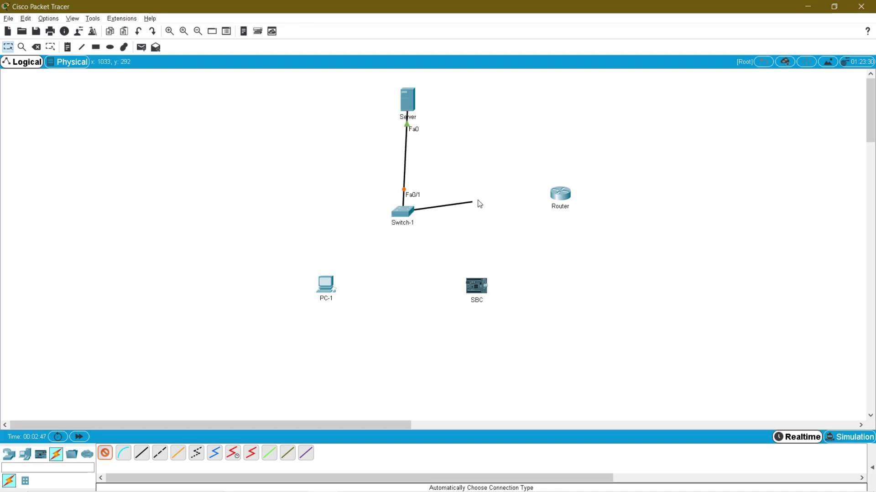
left_click(564, 196)
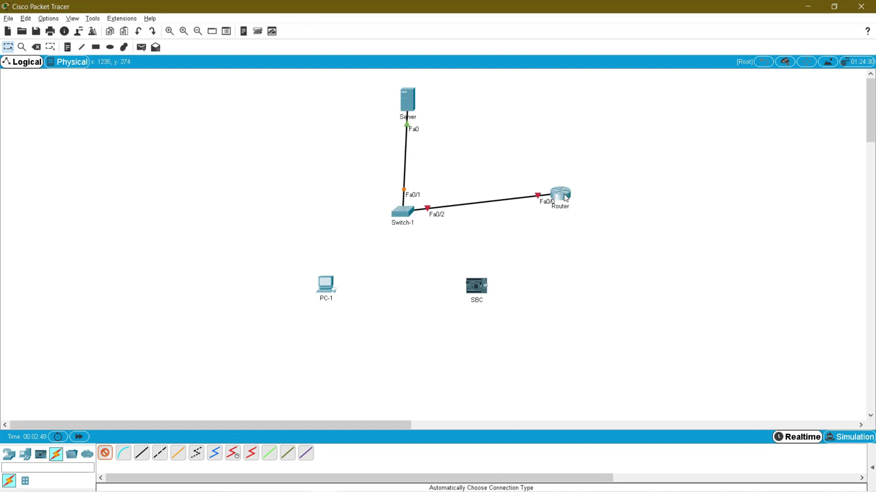
left_click(403, 215)
left_click(327, 287)
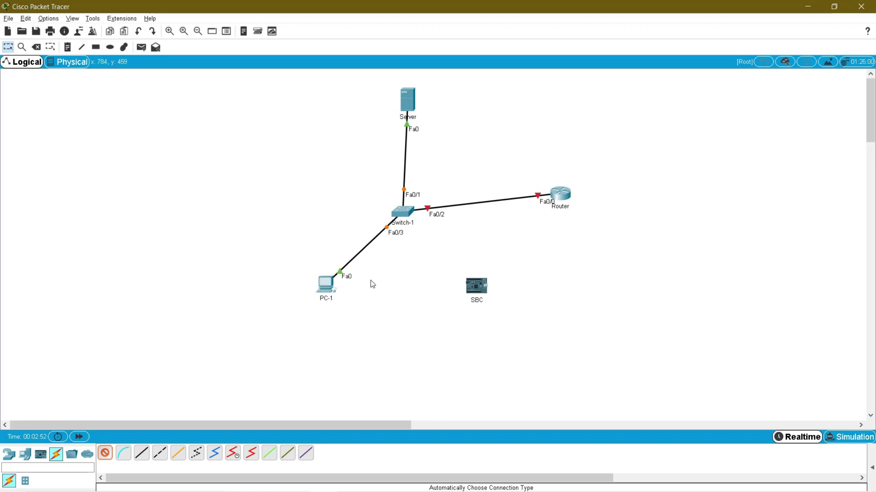
- Try cabling Switch-1 to the SBC, dismiss the incompatible-port error and cancel
left_click(402, 211)
left_click(481, 291)
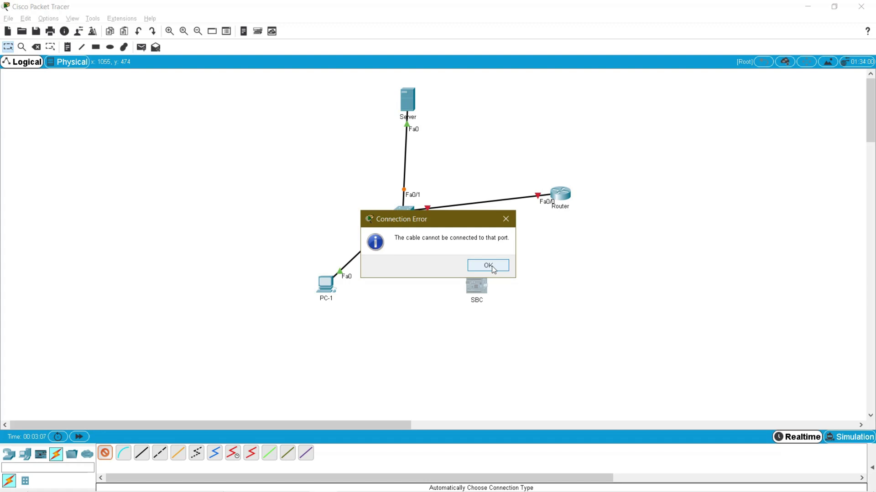
left_click(488, 265)
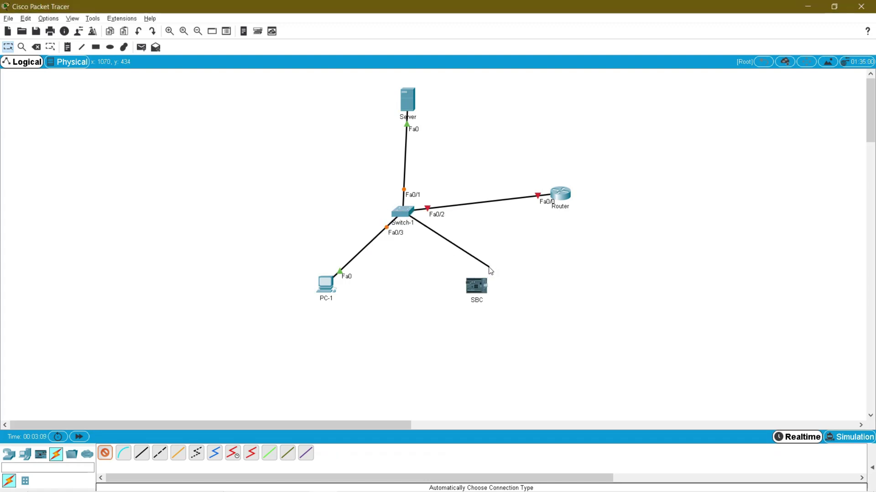
key("Escape")
- Open the SBC's settings and read the PT-IOT-NM-1CFE module's Fast-Ethernet description
double_click(476, 285)
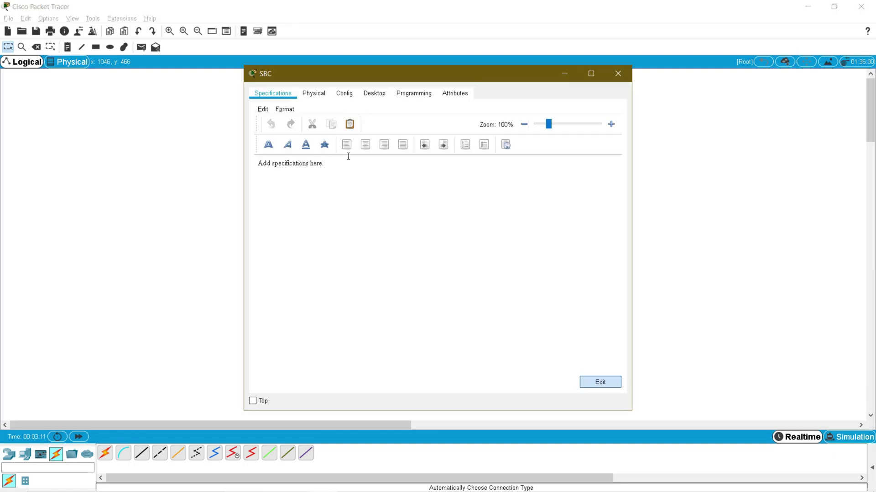
left_click(345, 95)
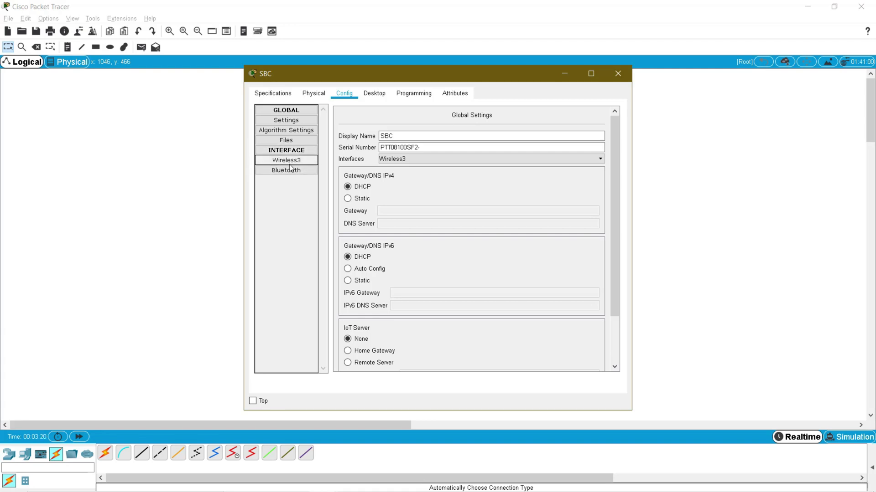
left_click_drag(337, 82, 554, 130)
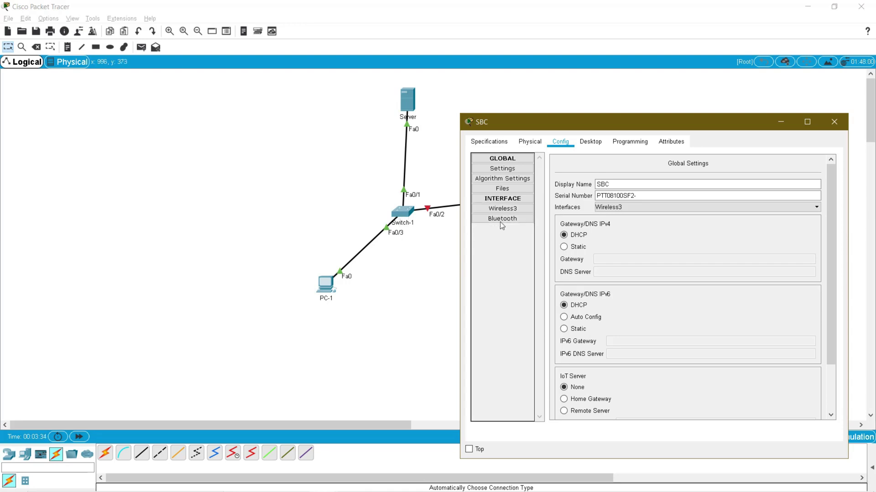
left_click_drag(516, 122, 396, 119)
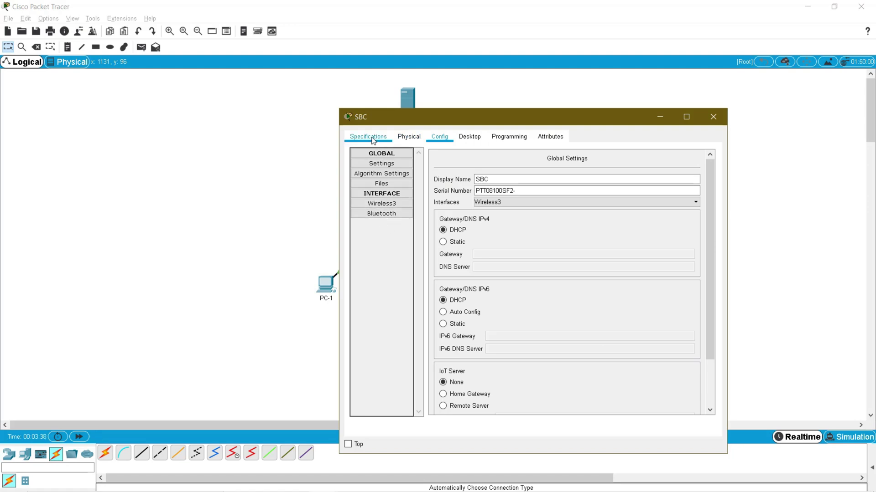
left_click(409, 140)
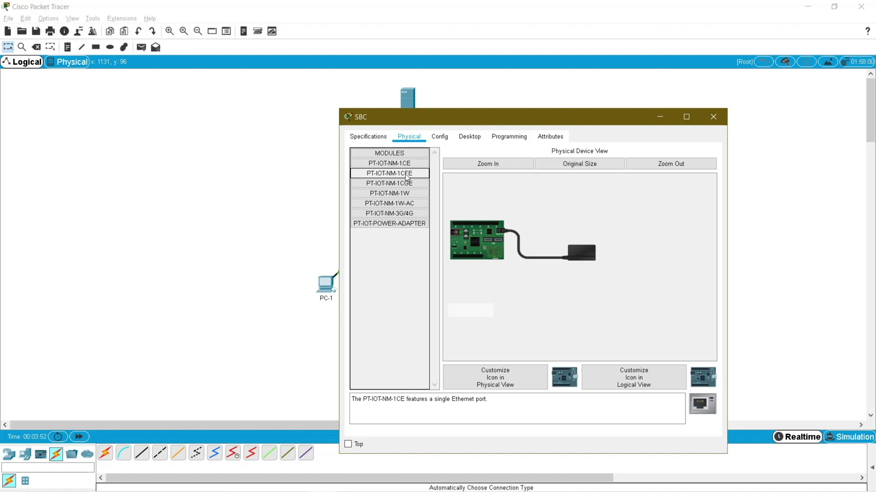
left_click(410, 173)
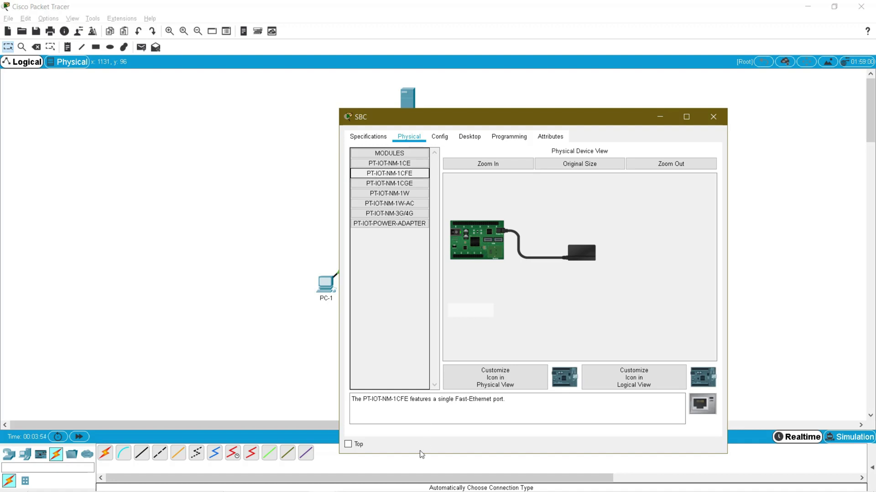
left_click_drag(439, 400, 514, 409)
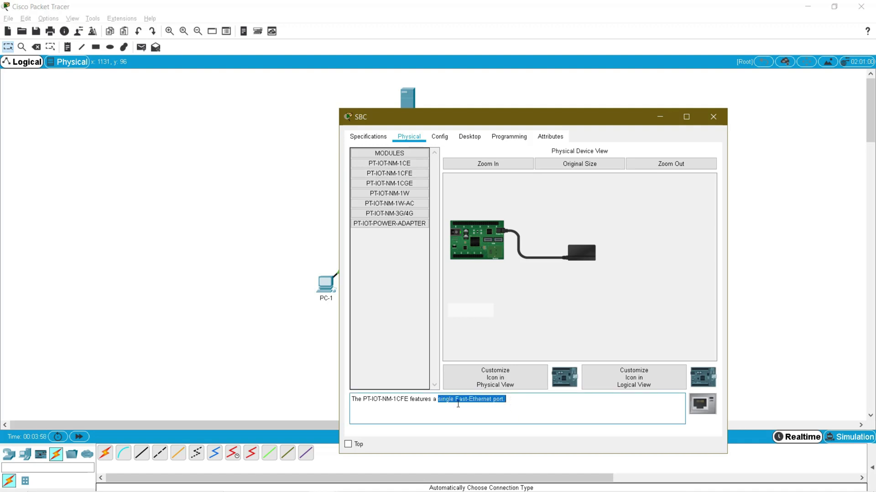
- Install the PT-IOT-NM-1CFE module in the SBC and check its FastEthernet0 interface
left_click_drag(408, 174, 497, 257)
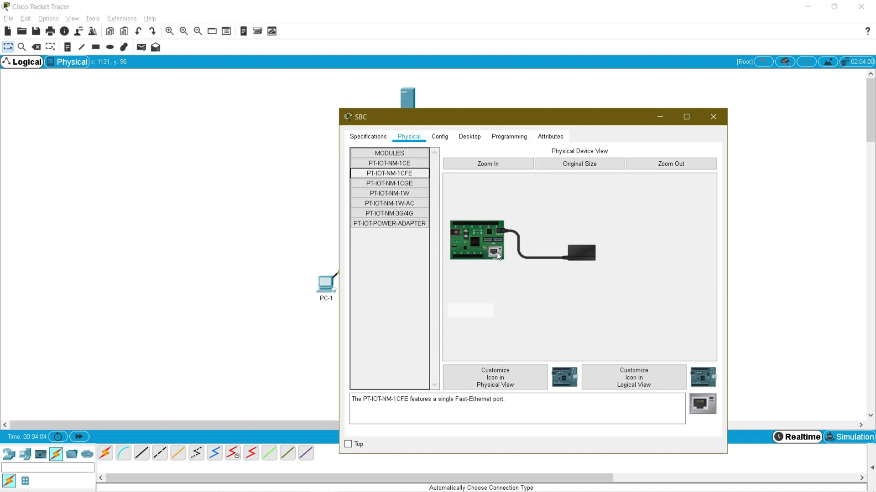
left_click(440, 137)
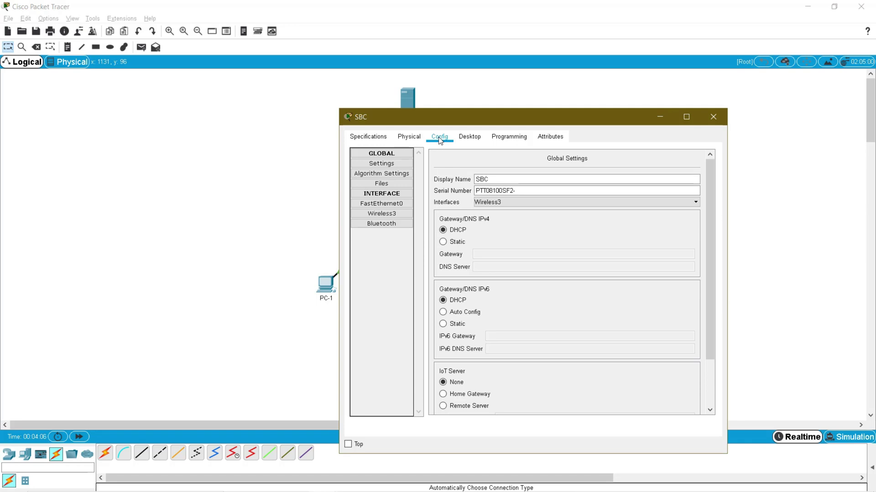
left_click(387, 206)
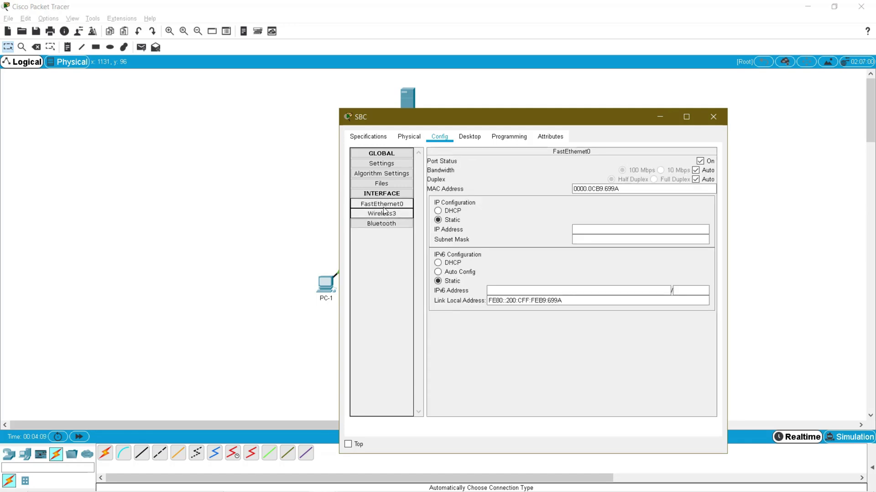
left_click(716, 121)
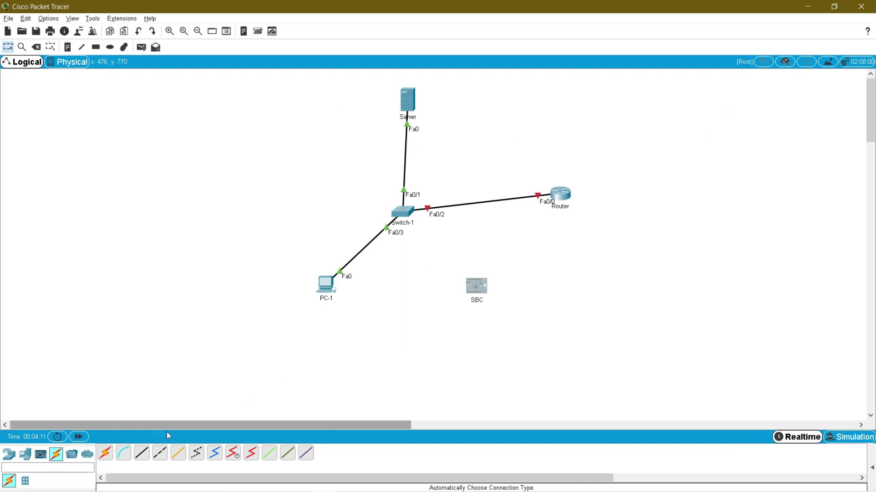
- Cable Switch-1's Fa0/4 to the SBC's Fa0, then nudge the SBC, Router and Server
left_click(106, 453)
left_click(411, 216)
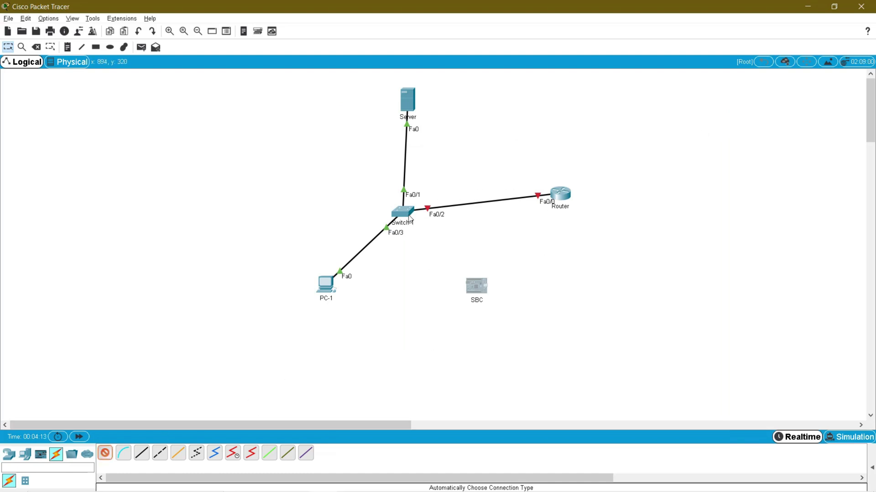
left_click(477, 287)
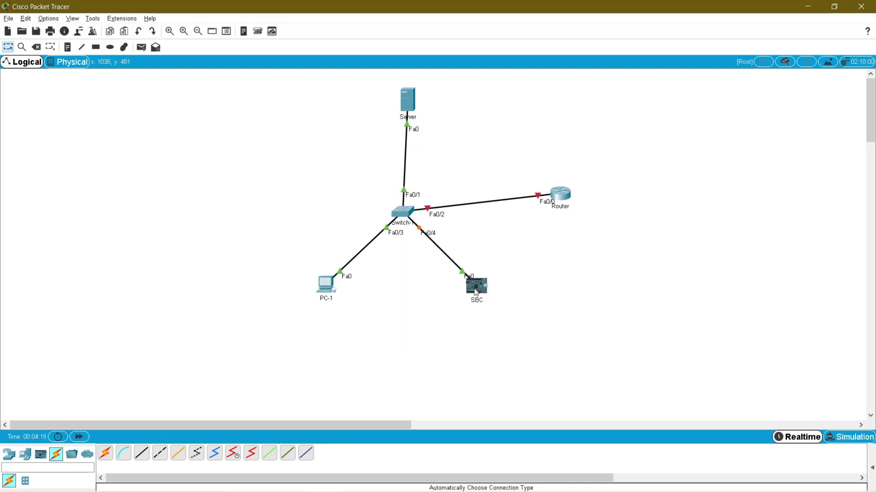
left_click_drag(479, 286, 472, 296)
left_click_drag(554, 203, 570, 220)
left_click_drag(412, 108, 408, 109)
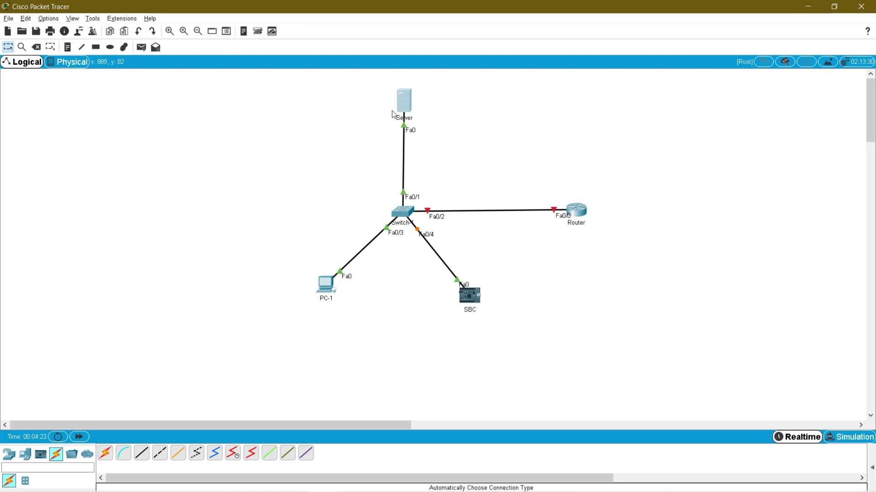
- Add notes labelling the Server 192.168.1.100 / 24 and the Router 192.168.1.1 / 24
left_click(68, 47)
left_click(421, 94)
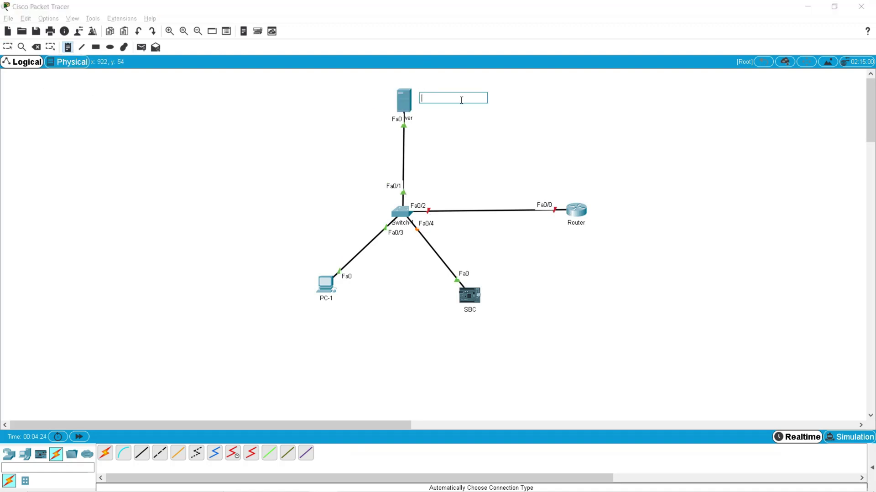
type("192.168.1.100 / 24")
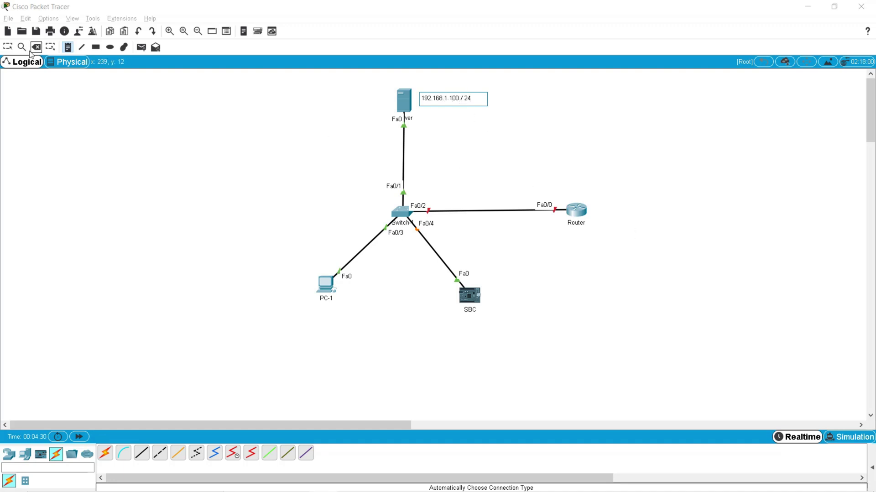
left_click(67, 50)
left_click(551, 184)
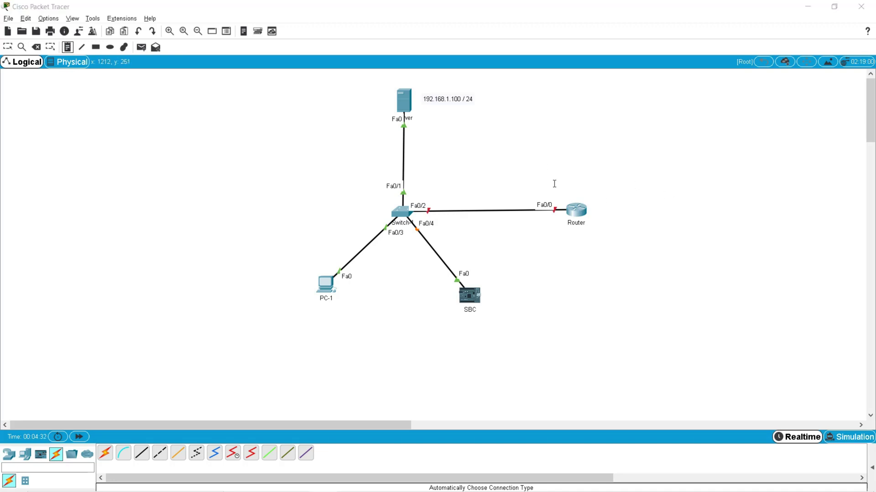
type("192.168.1.1 / 24")
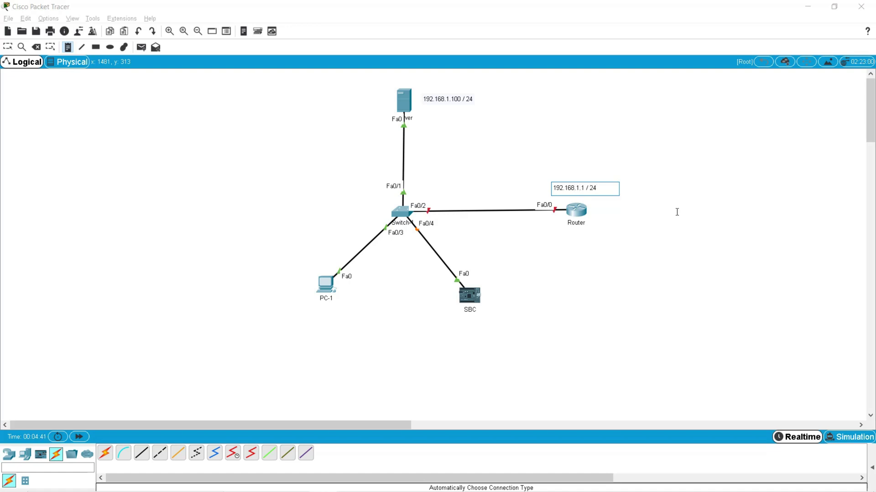
left_click(579, 143)
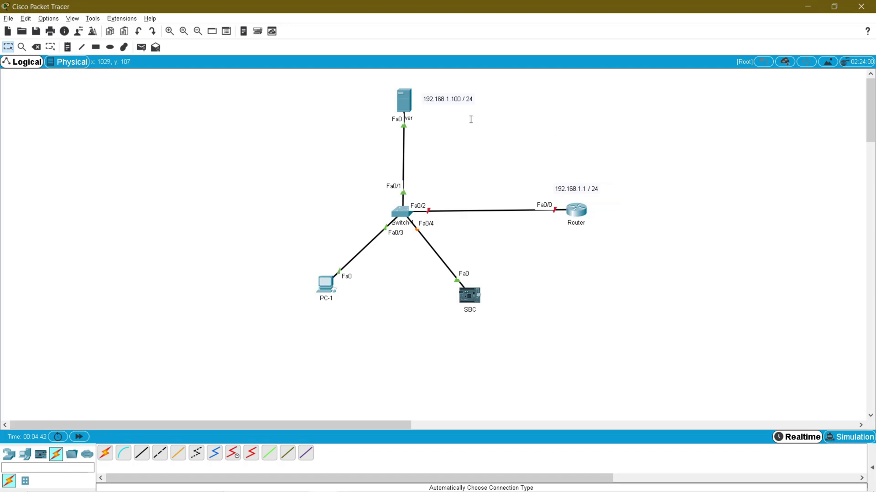
left_click(404, 98)
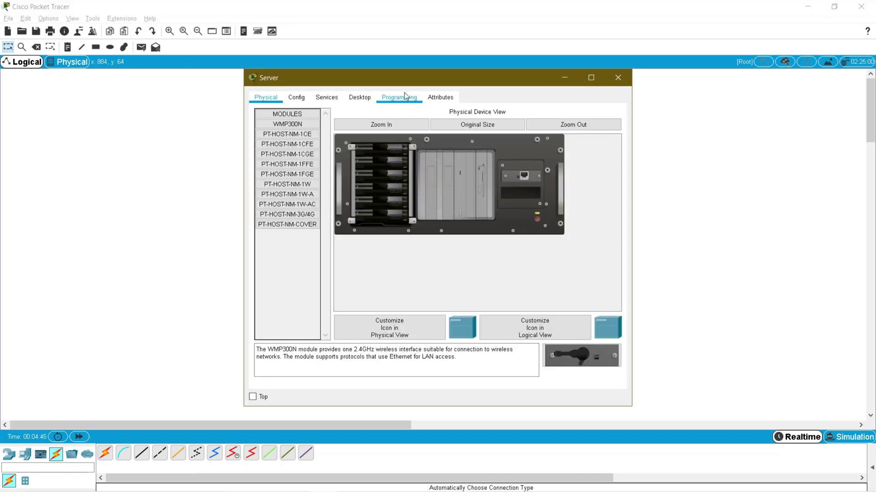
- Set the Server's IP 192.168.1.100, mask 255.255.255.0, gateway 192.168.1.1 and DNS 192.168.1.100
left_click(434, 105)
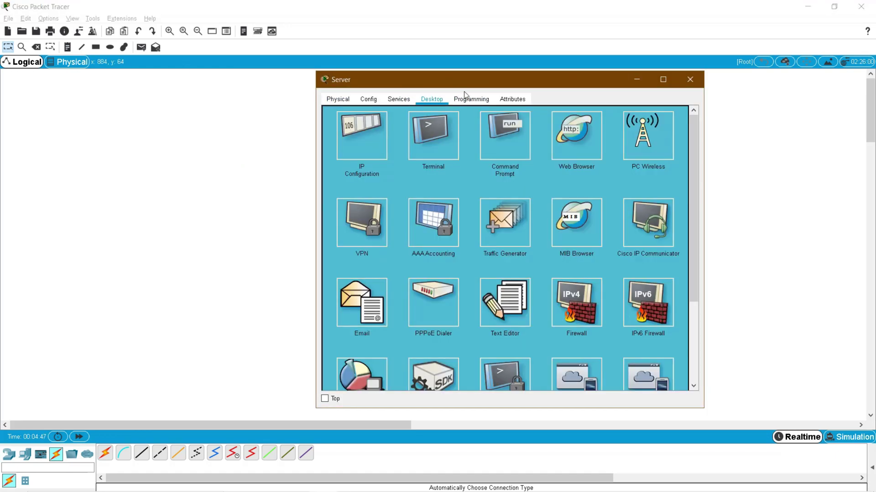
left_click_drag(487, 78, 465, 143)
left_click(352, 210)
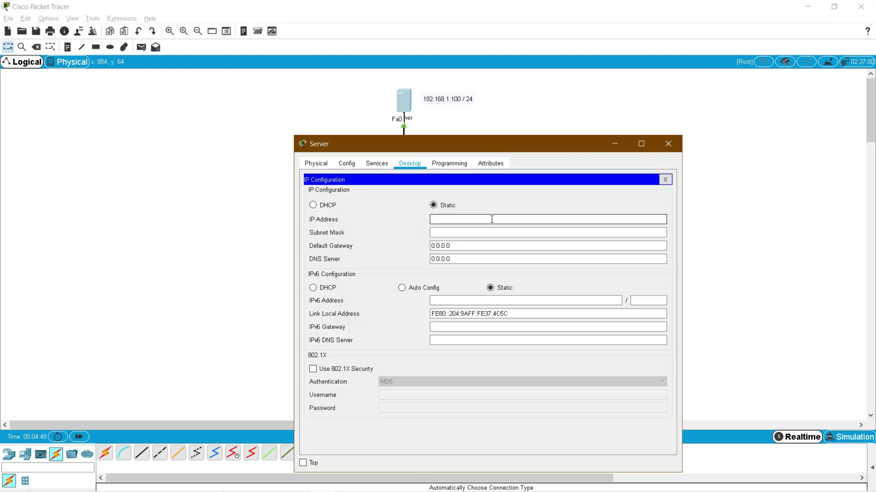
type("168.1.100")
key("Tab")
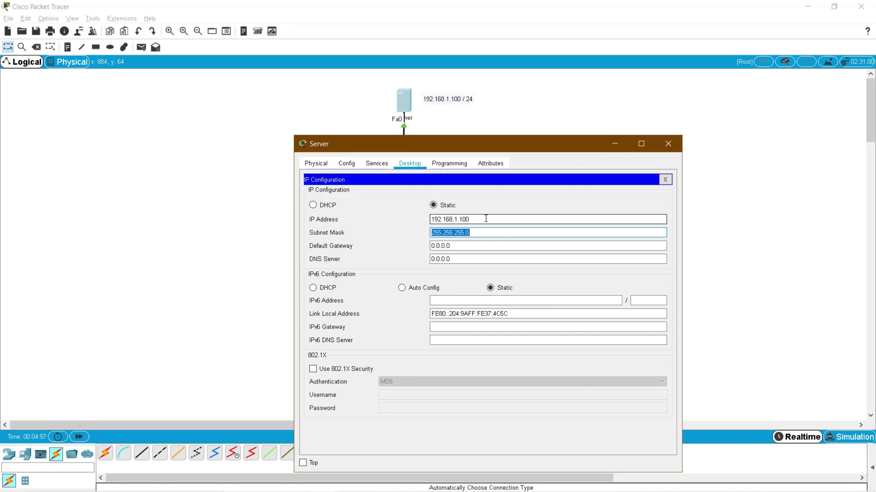
key("Tab")
type("192.1")
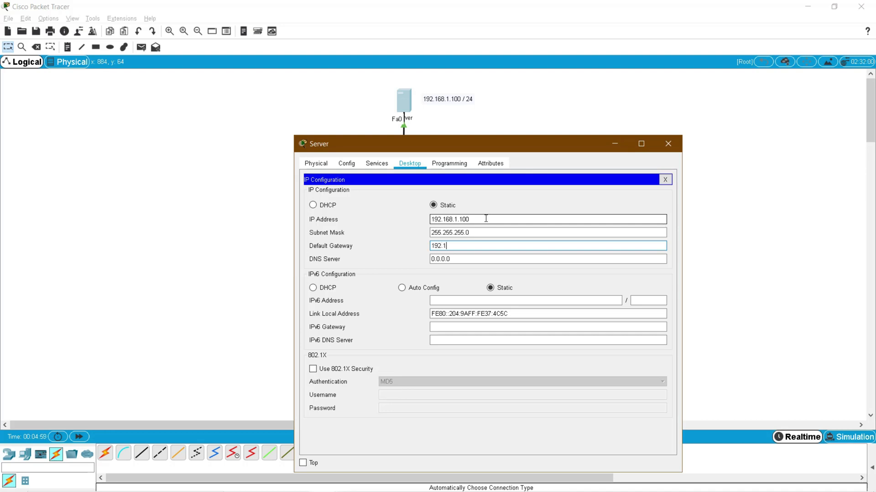
type("68.1.1")
key("Tab")
type("1")
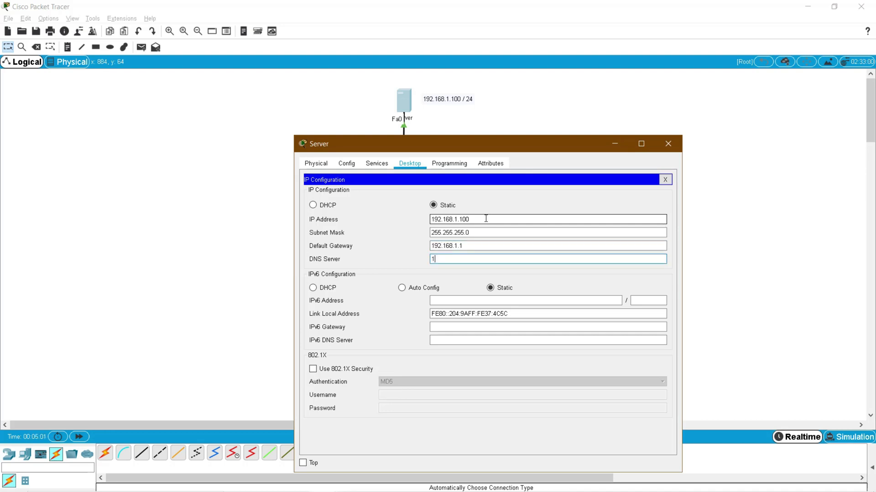
type("92.168.1.100")
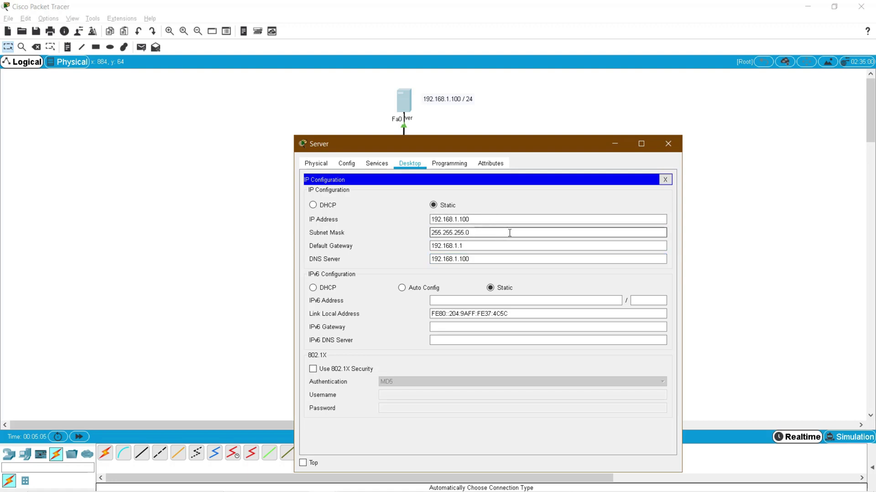
- Turn on the Server's DHCP service with gateway 192.168.1.1 and DNS 192.168.1.100
left_click(376, 167)
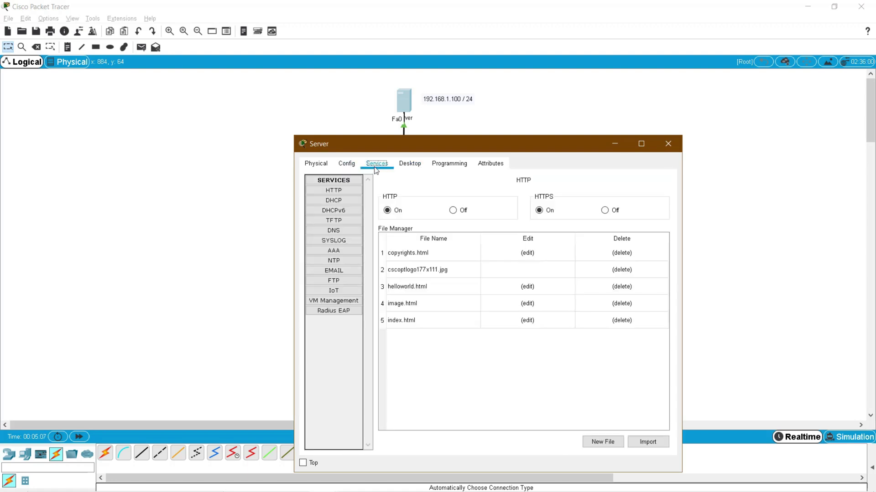
left_click(346, 199)
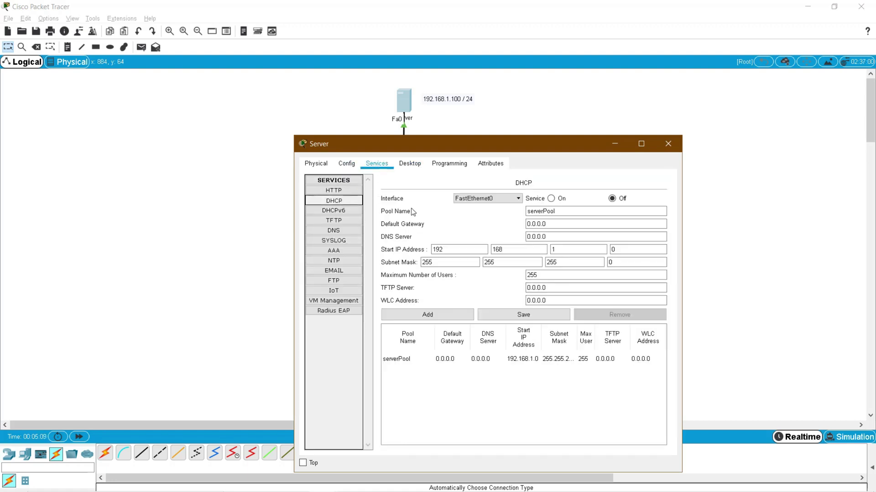
left_click(550, 199)
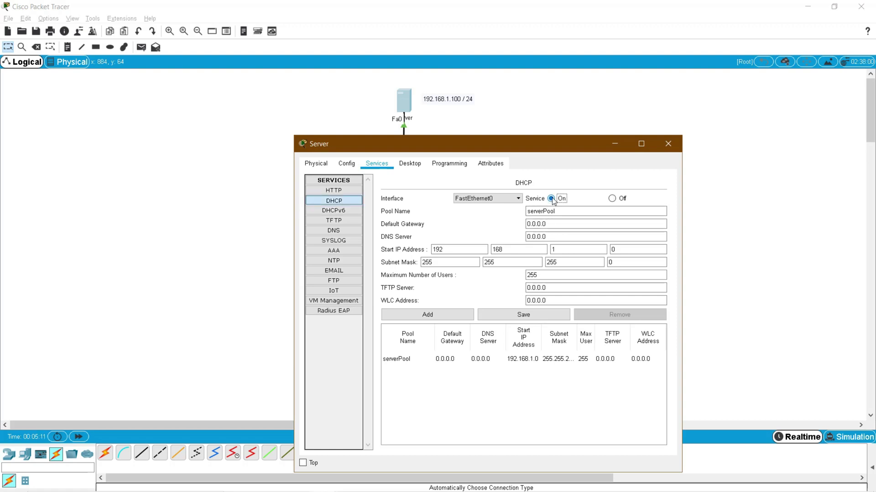
left_click(558, 224)
double_click(563, 223)
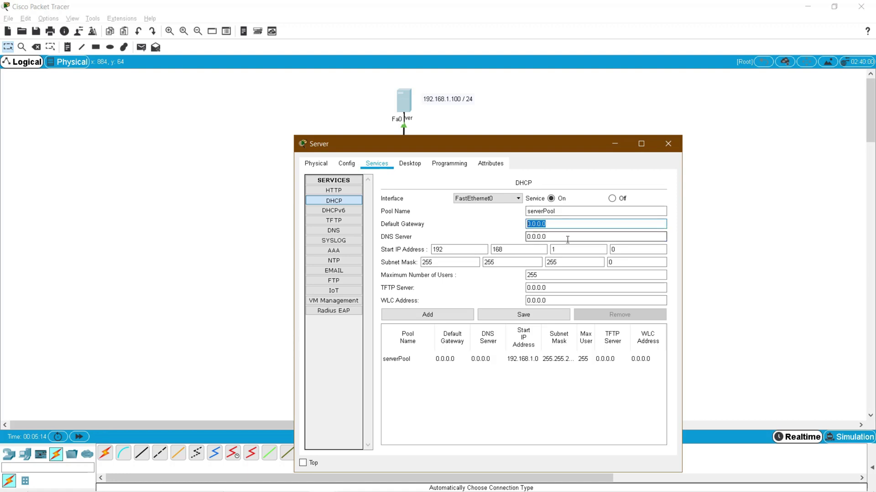
type("192.168.1.1")
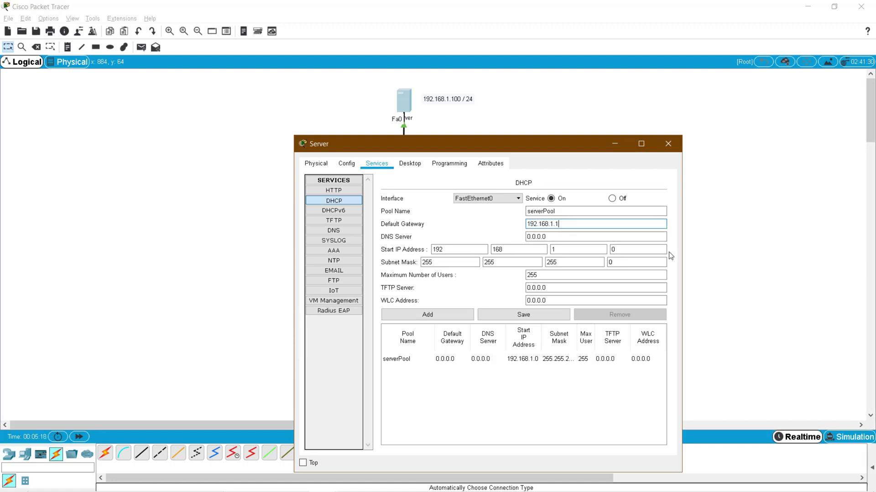
key("Tab")
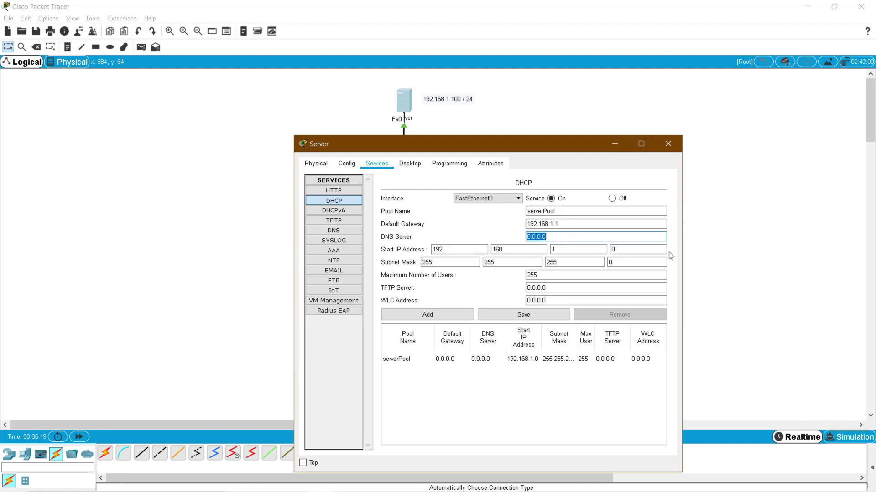
type("192.168.1.100")
- Set the pool's start address to 192.168.1.2 and save serverPool
key("Tab")
key("Tab")
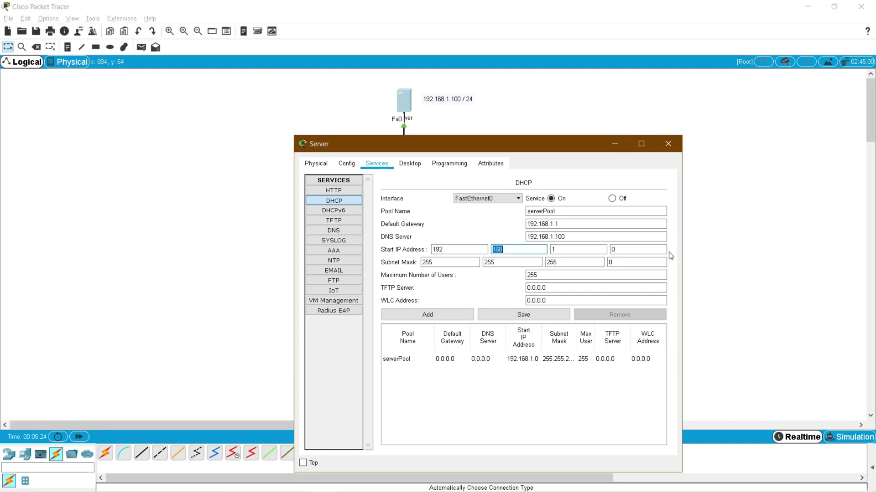
key("Tab")
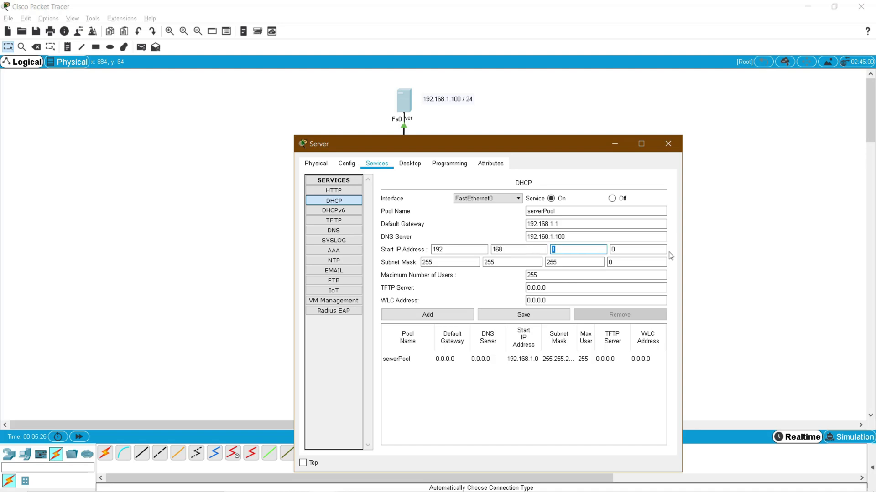
key("Tab")
type("2")
left_click(576, 224)
left_click_drag(554, 220, 518, 220)
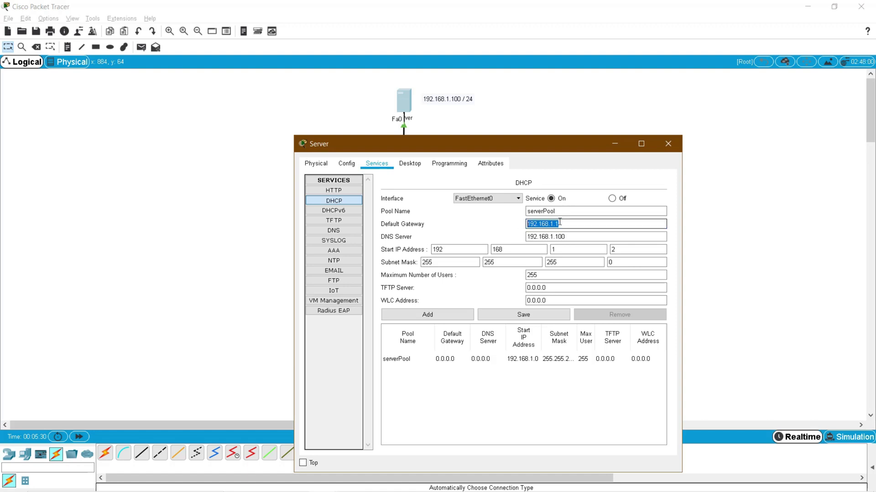
left_click(613, 249)
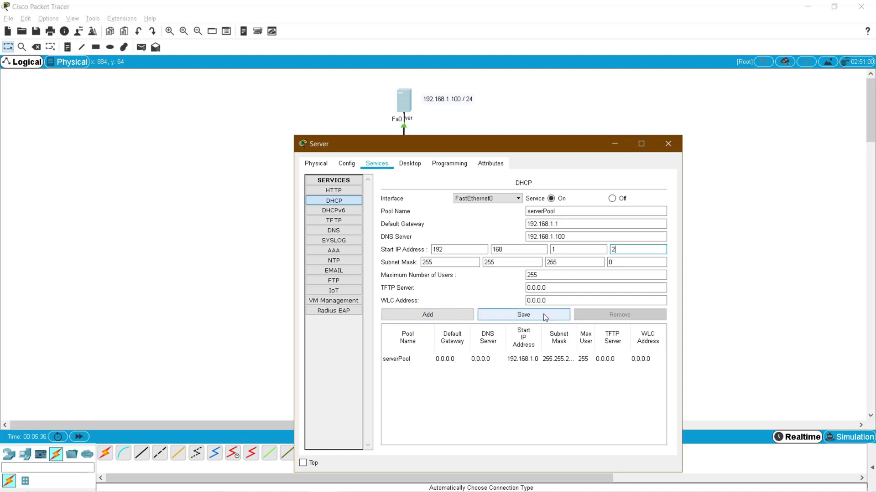
left_click(519, 315)
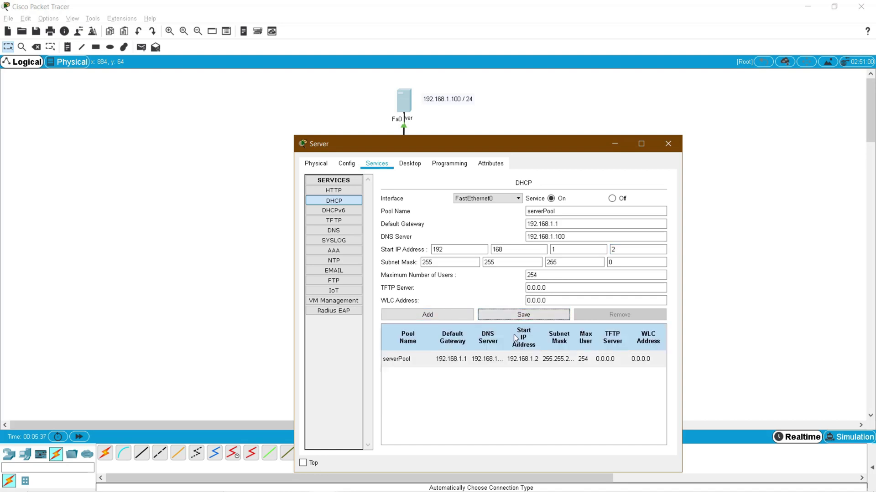
left_click(450, 359)
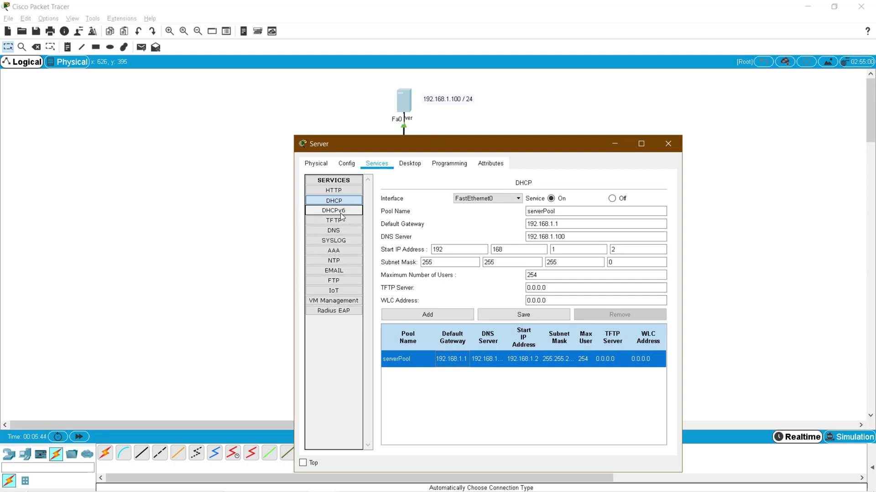
- Enable the Server's DNS and add an A record cisco.com → 192.168.1.100
left_click(334, 231)
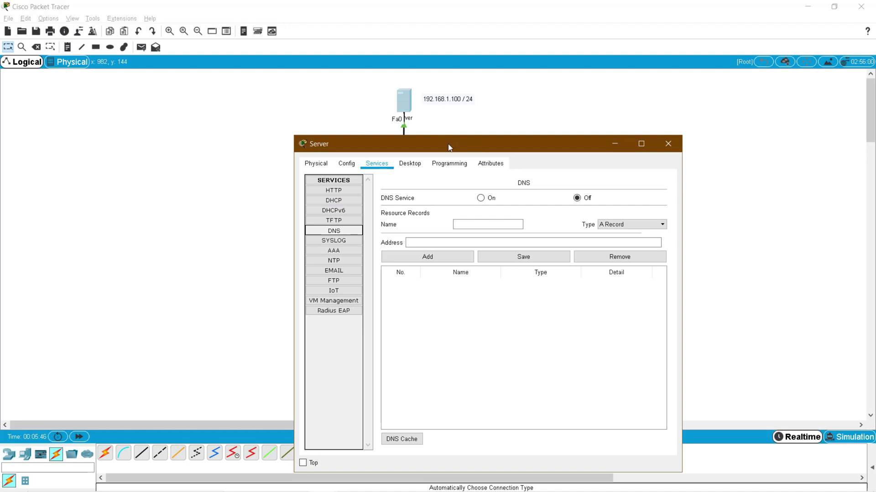
left_click_drag(447, 147, 331, 130)
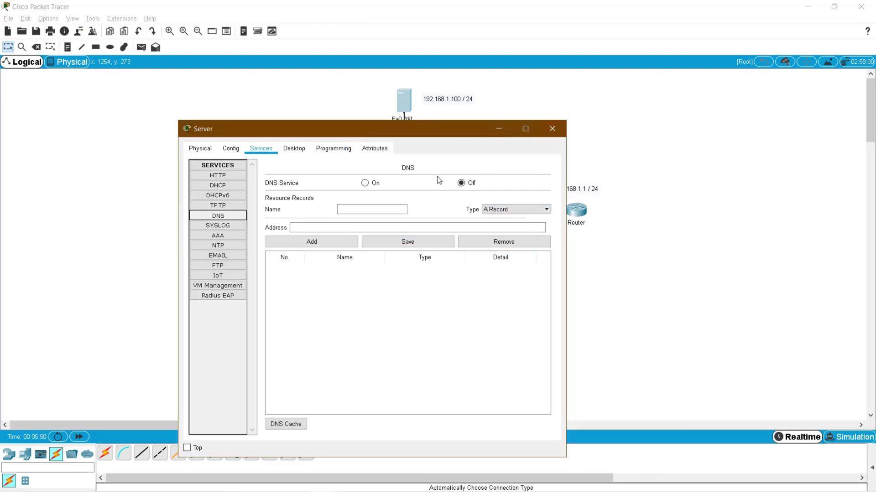
left_click(365, 185)
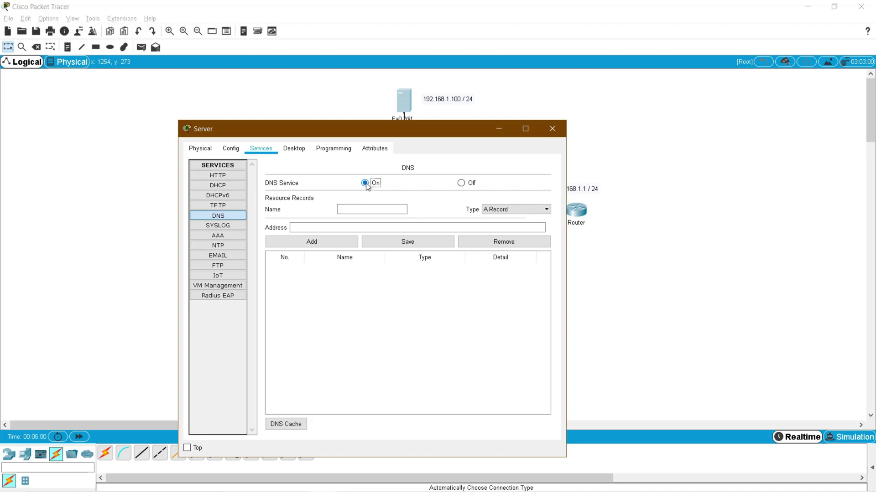
left_click(398, 209)
type("cisco")
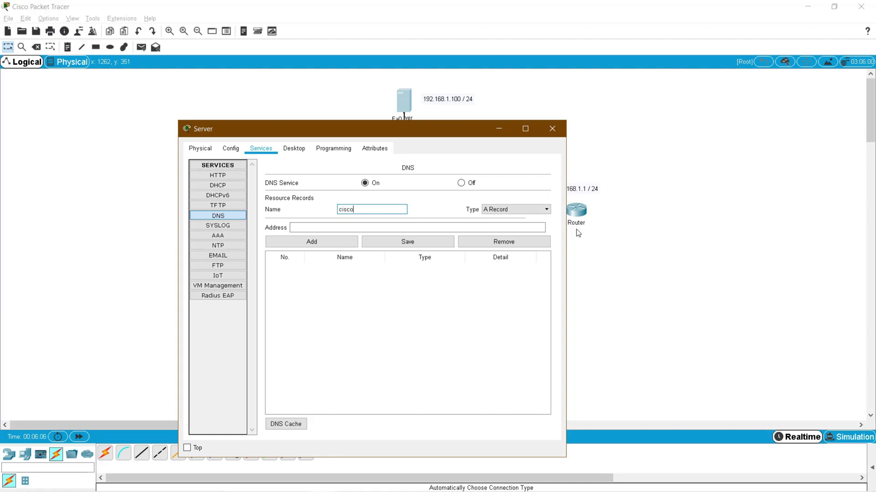
type(".com")
left_click(404, 228)
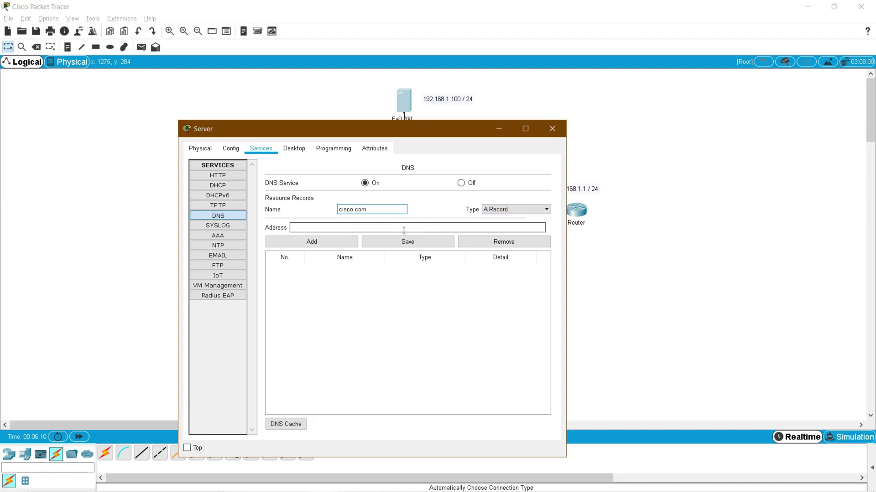
type("192.168")
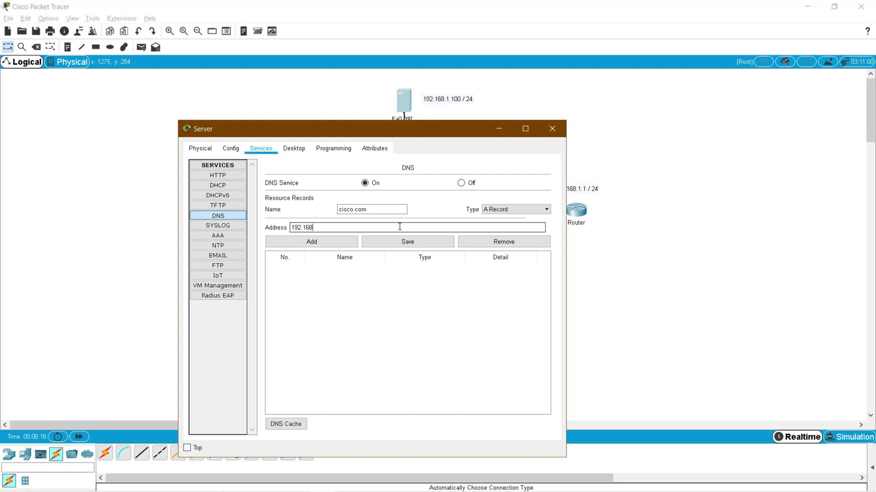
type(".1.100")
left_click(332, 242)
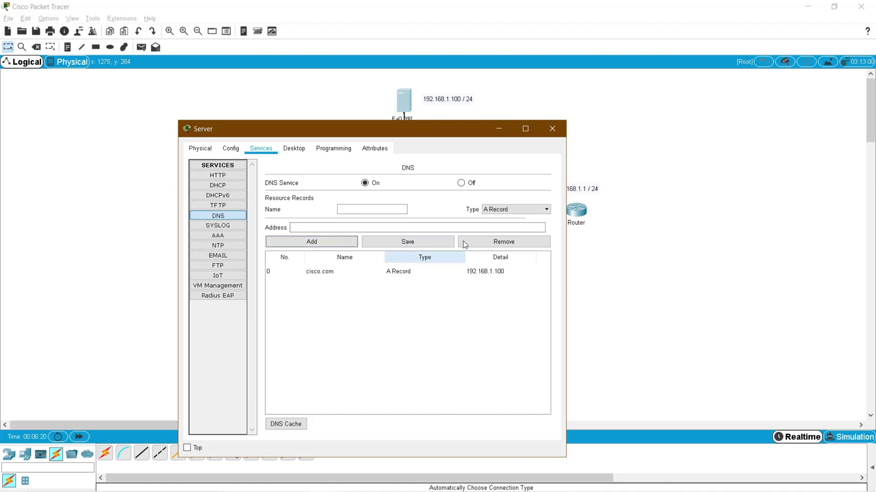
left_click(315, 272)
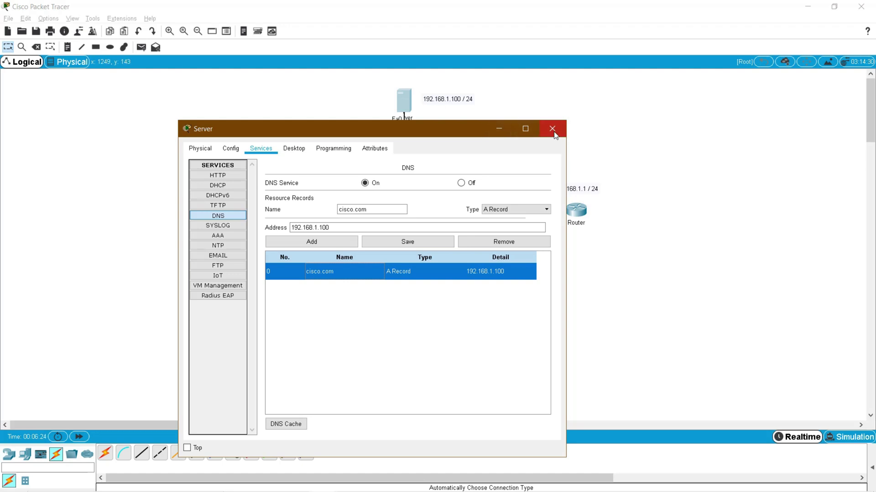
left_click(553, 130)
- Open the SBC's Programming tab and view the Blink (Python) main.py script
left_click(473, 299)
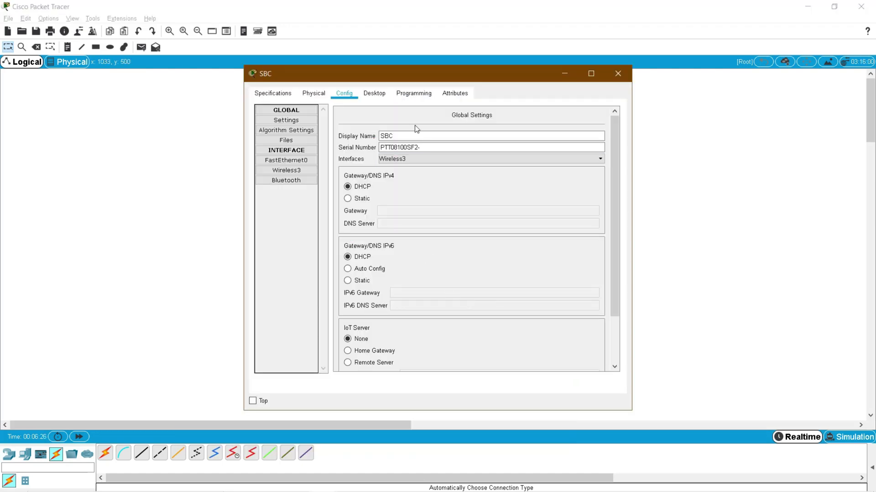
left_click(415, 96)
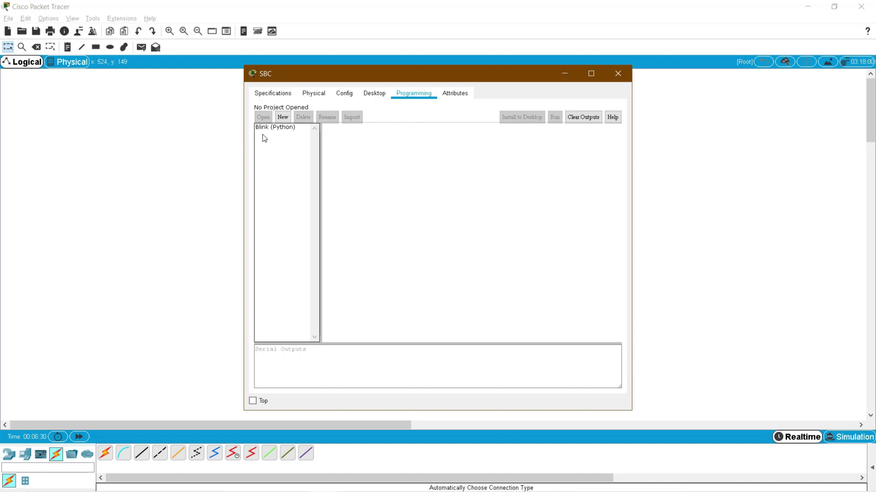
double_click(273, 128)
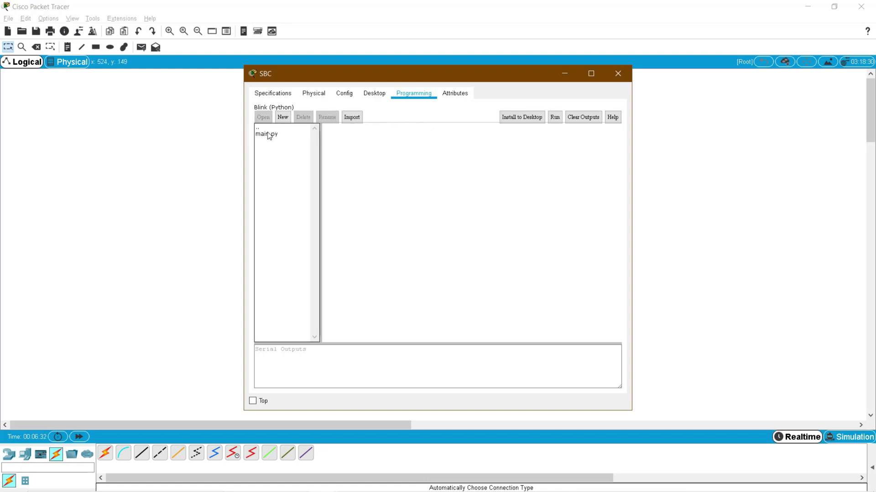
double_click(267, 134)
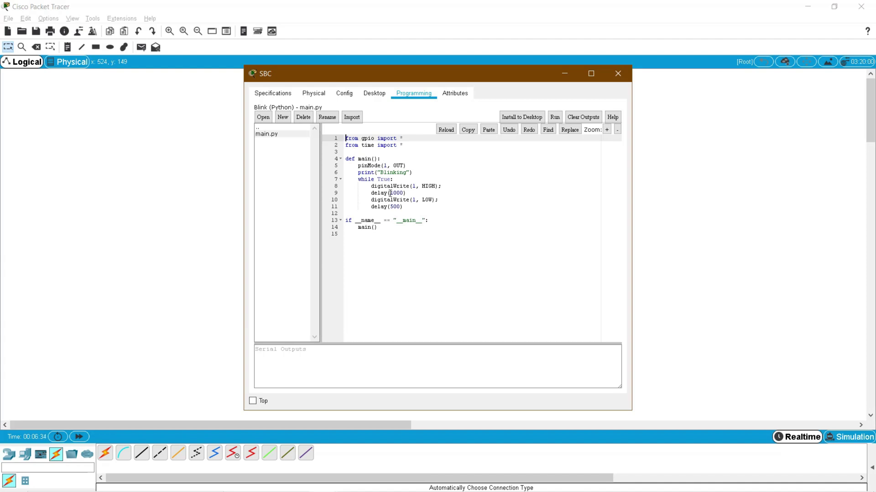
left_click_drag(402, 235, 346, 138)
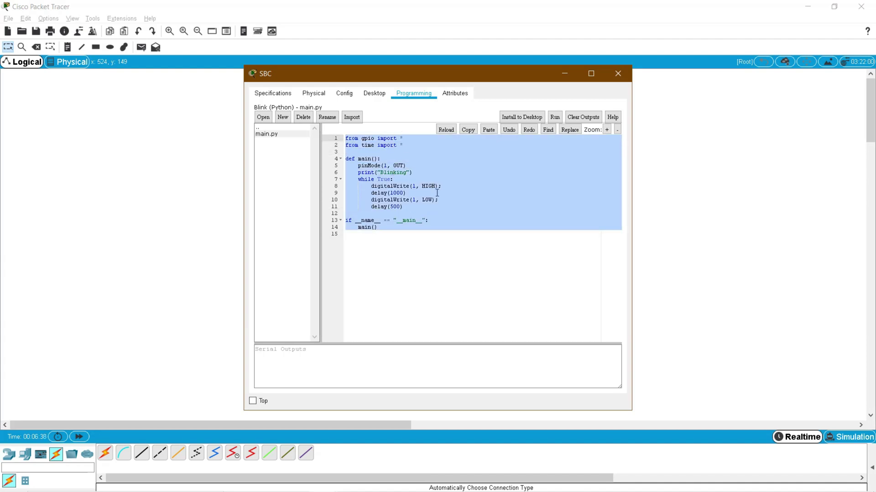
double_click(289, 127)
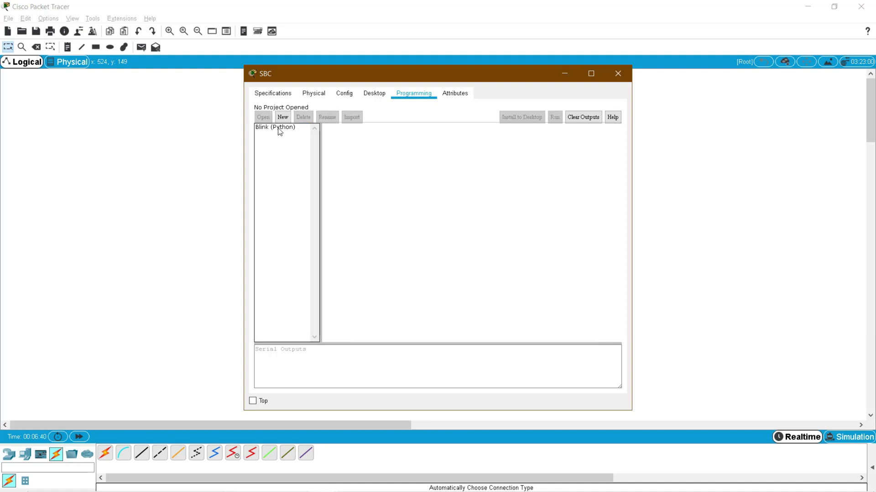
- Start a new SBC project named Email, initially picking the Blink - JavaScript template
left_click(287, 118)
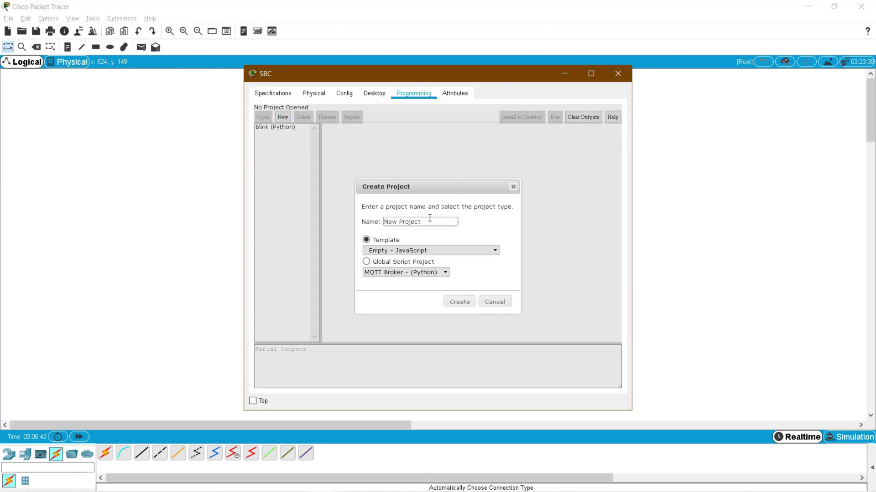
triple_click(381, 221)
type("Email")
left_click(404, 252)
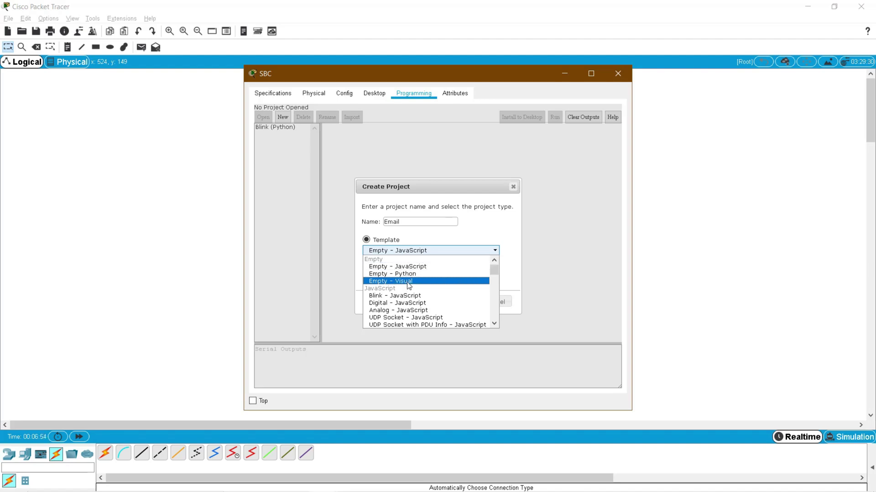
left_click(494, 325)
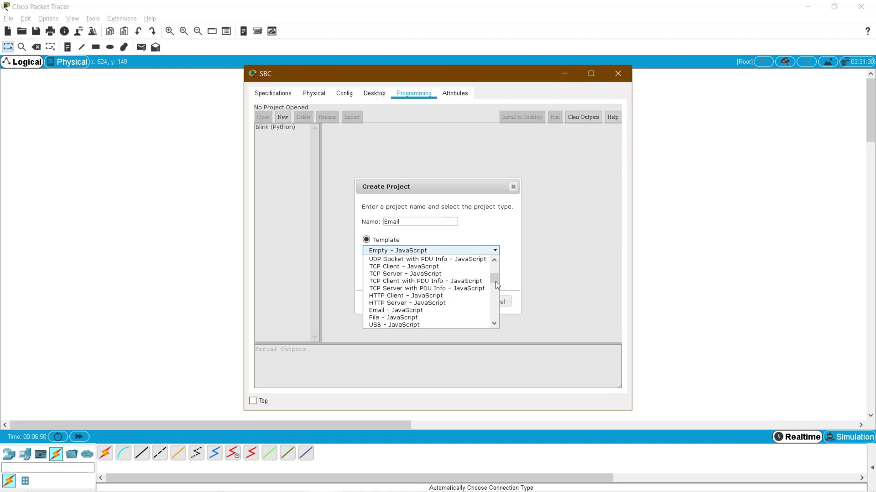
left_click_drag(495, 281, 496, 264)
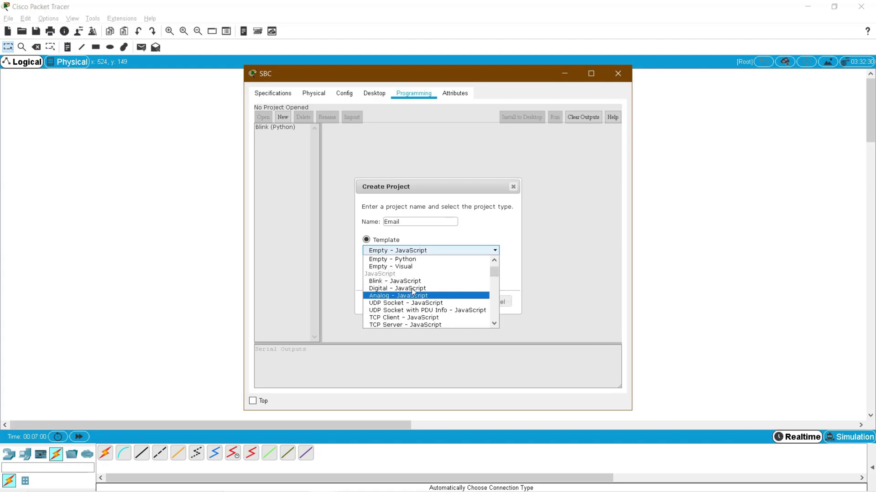
left_click(398, 275)
- Switch the template to Email - Python, create the project and open its main.py
left_click(437, 254)
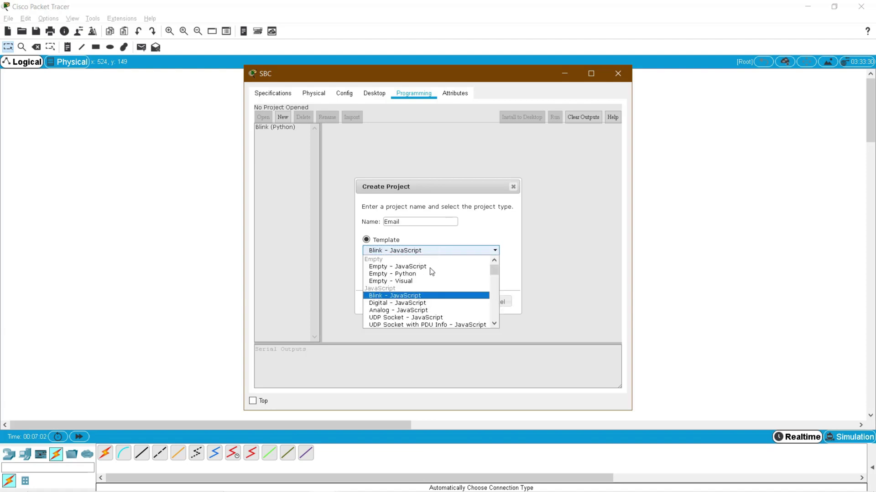
scroll(496, 324, "down", 1)
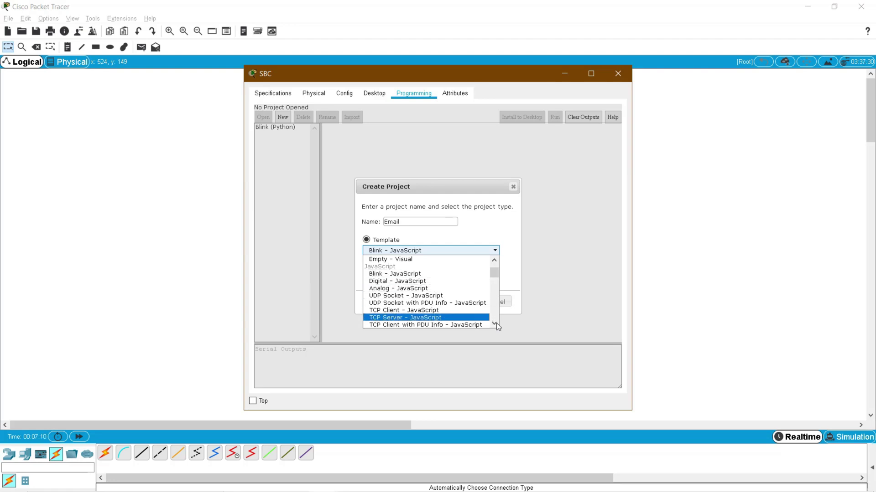
scroll(496, 322, "down", 3)
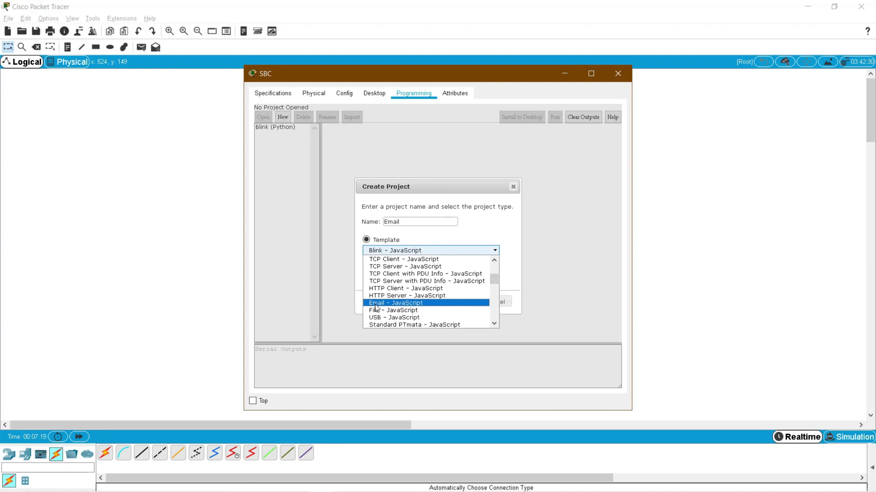
left_click(494, 324)
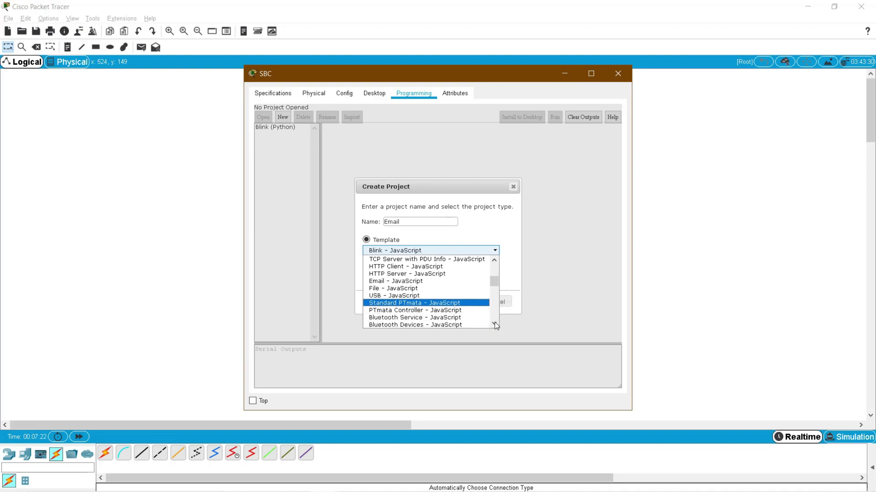
left_click_drag(495, 323, 494, 322)
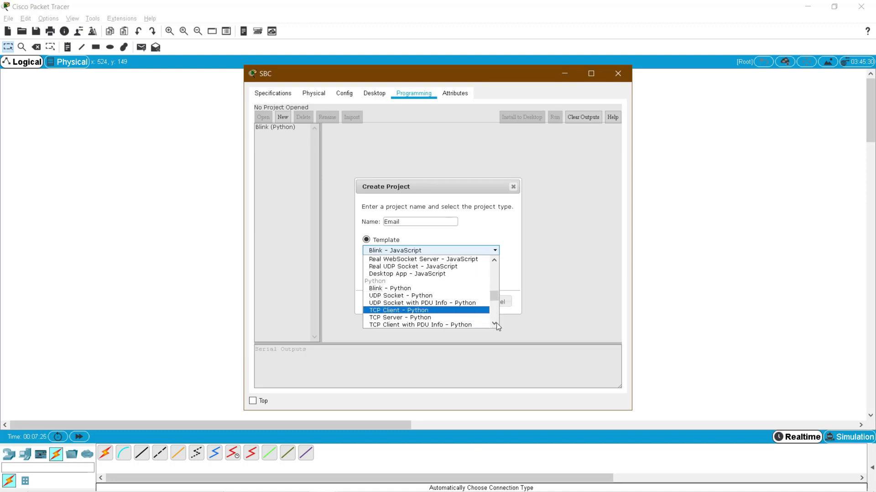
scroll(496, 323, "down", 2)
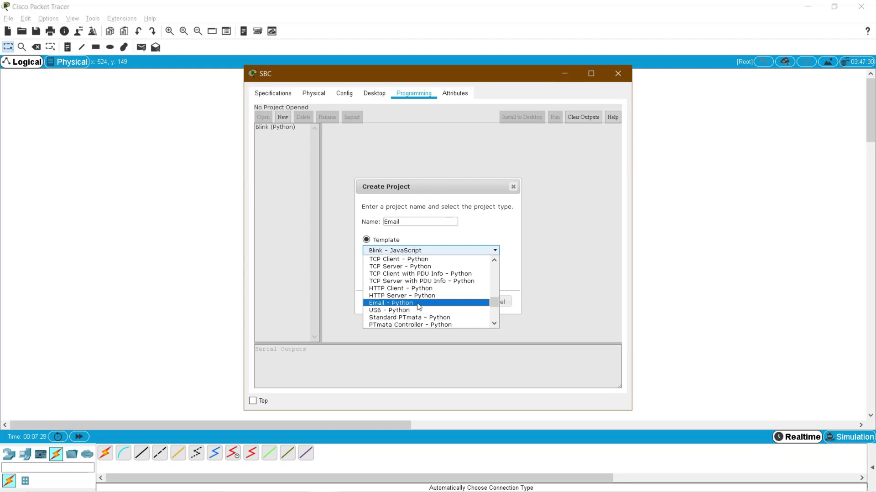
left_click(419, 303)
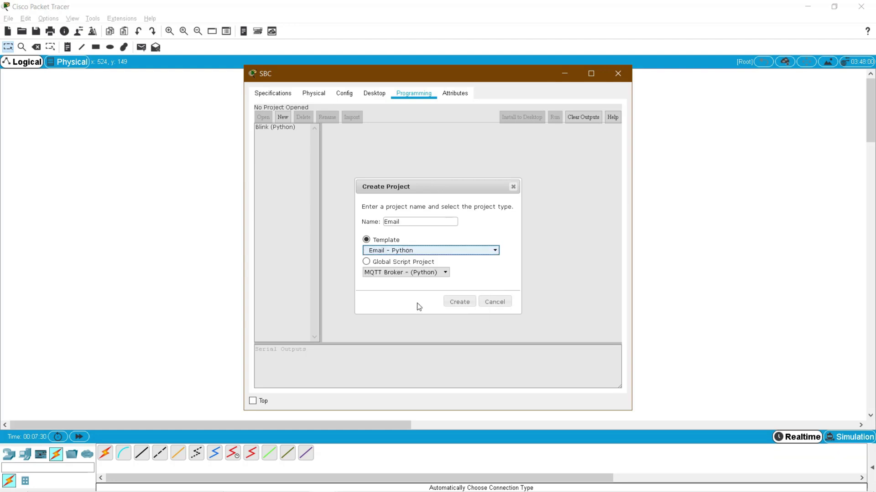
double_click(410, 222)
left_click(459, 303)
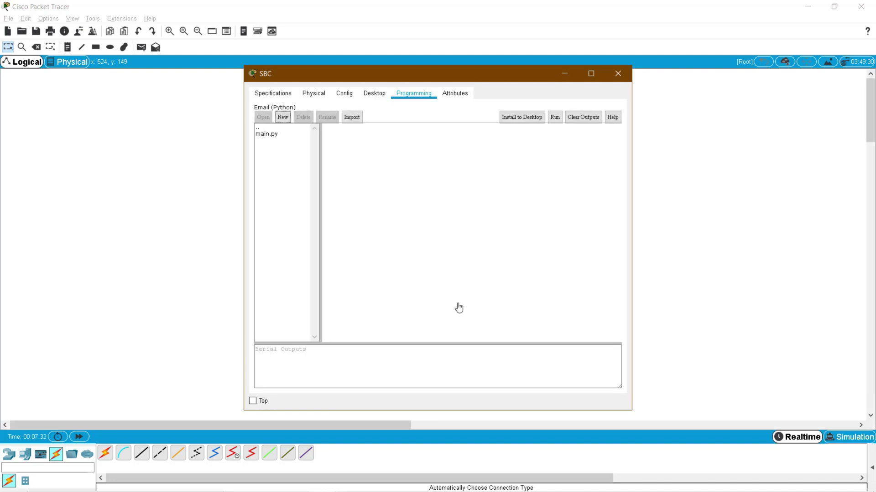
left_click(266, 136)
double_click(267, 136)
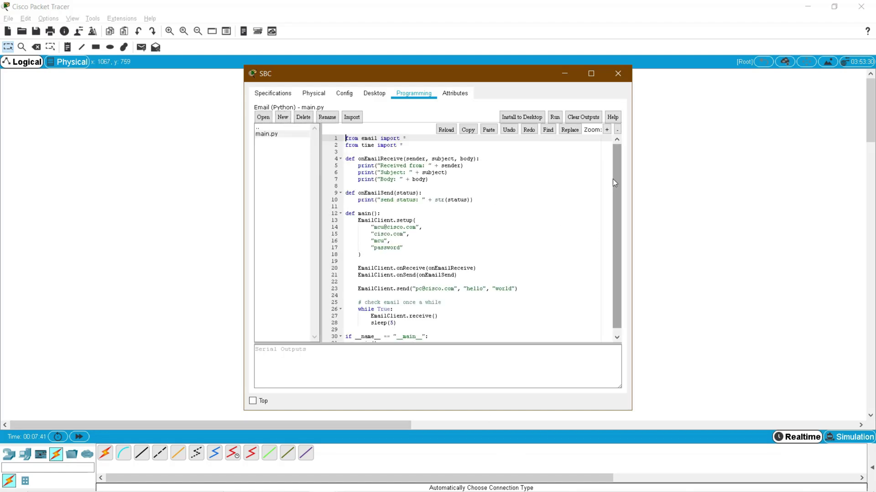
- Zoom the SBC's main.py code text in five steps
left_click(606, 130)
left_click(606, 130)
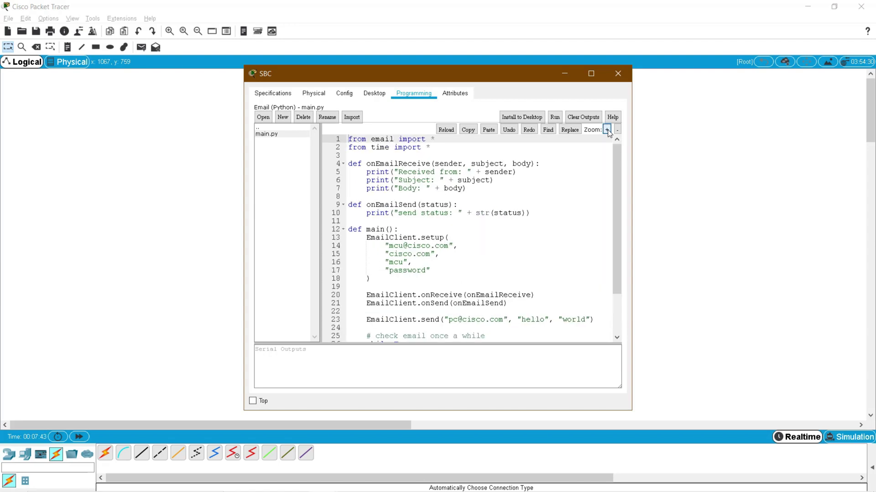
left_click(606, 129)
left_click(606, 130)
left_click(607, 130)
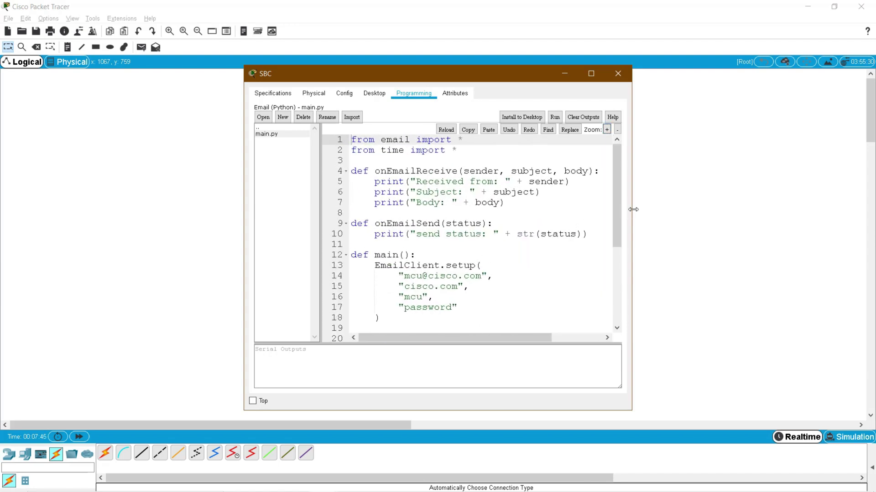
- Widen, heighten and reposition the SBC window so code lines 1–26 are visible
left_click_drag(634, 207, 762, 207)
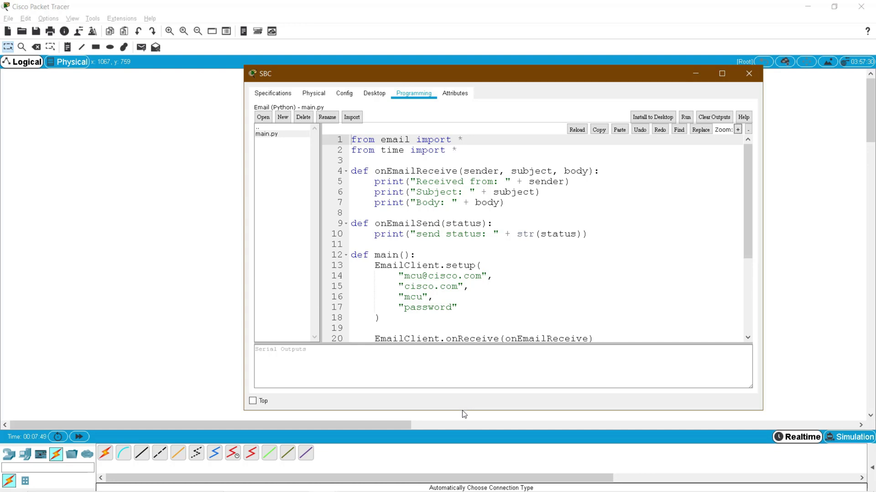
left_click_drag(464, 412, 465, 461)
left_click_drag(442, 78, 382, 71)
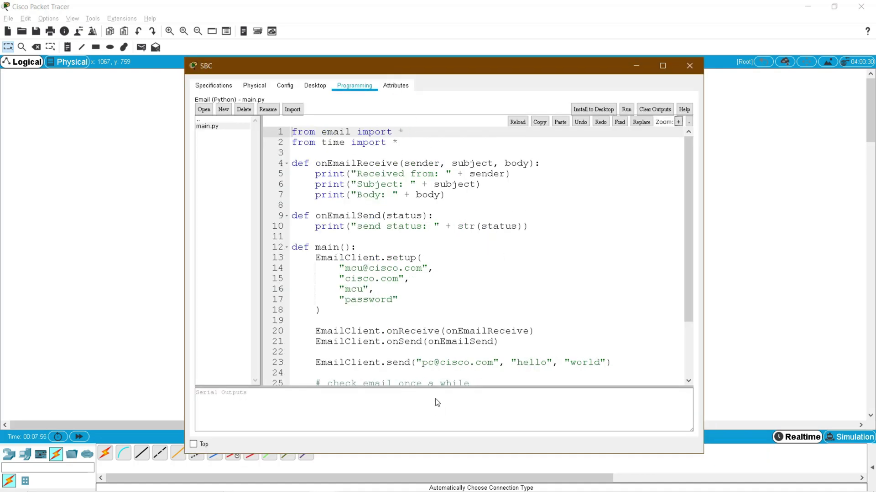
left_click_drag(435, 388, 435, 400)
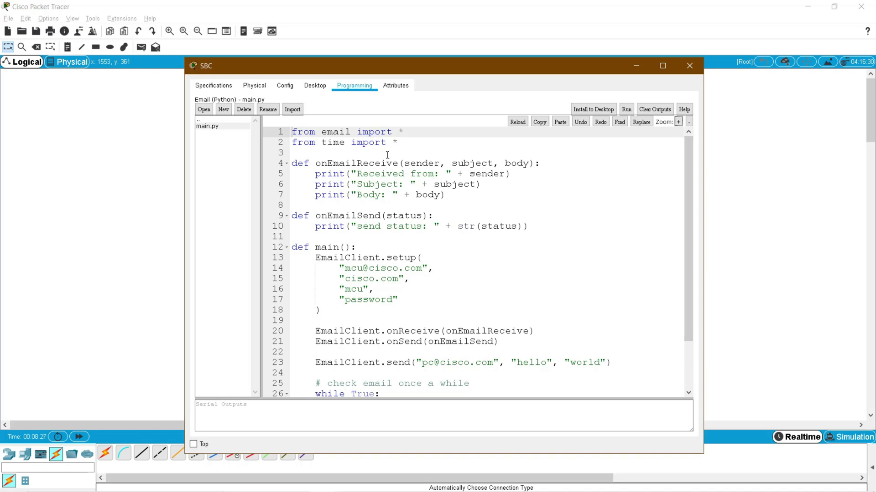
left_click(406, 142)
key("shift+Home")
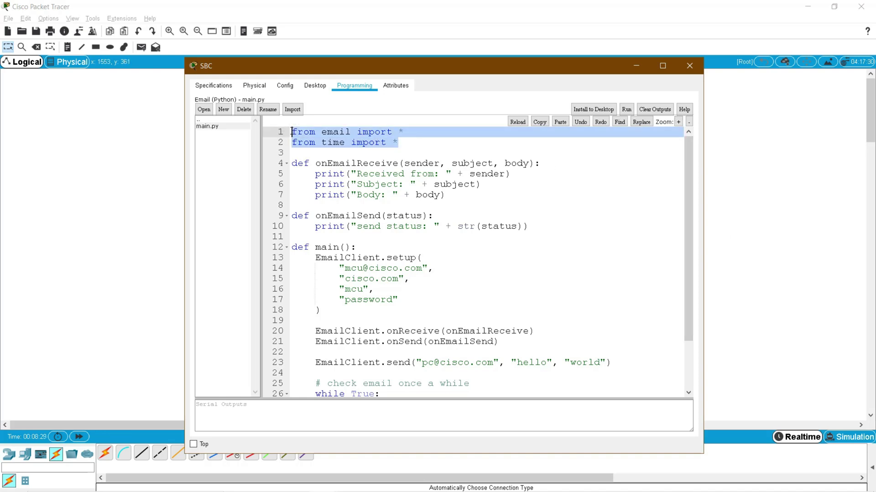
key("shift+Up")
left_click(346, 150)
double_click(337, 132)
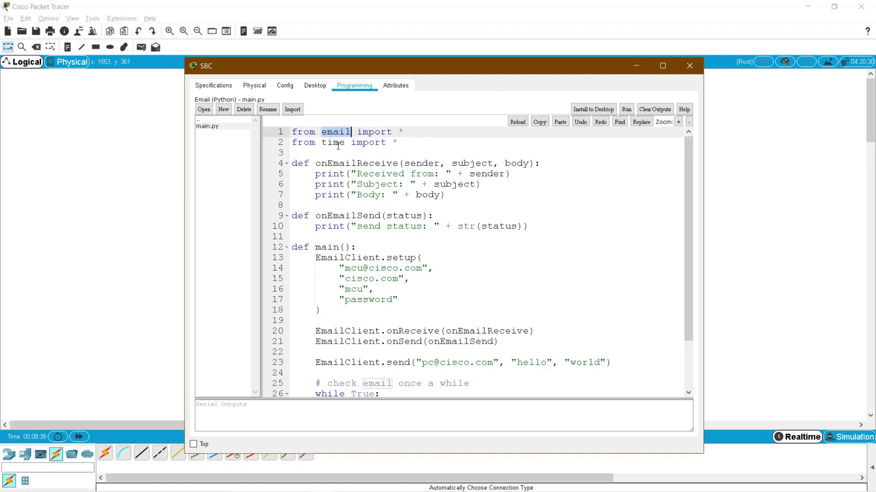
left_click(335, 143)
double_click(335, 143)
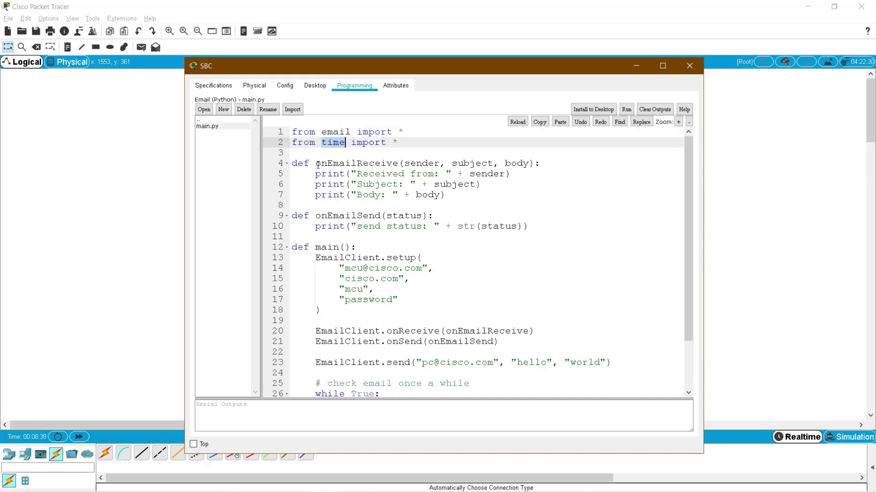
left_click_drag(292, 163, 309, 164)
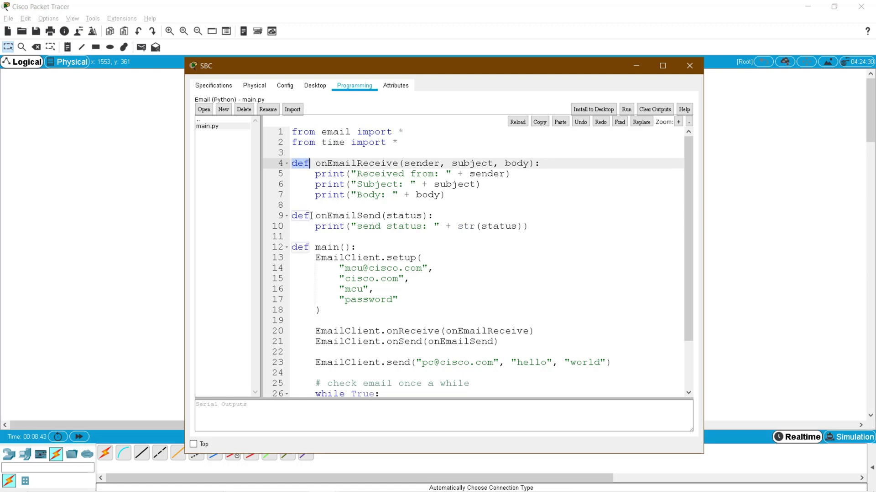
left_click_drag(316, 163, 394, 163)
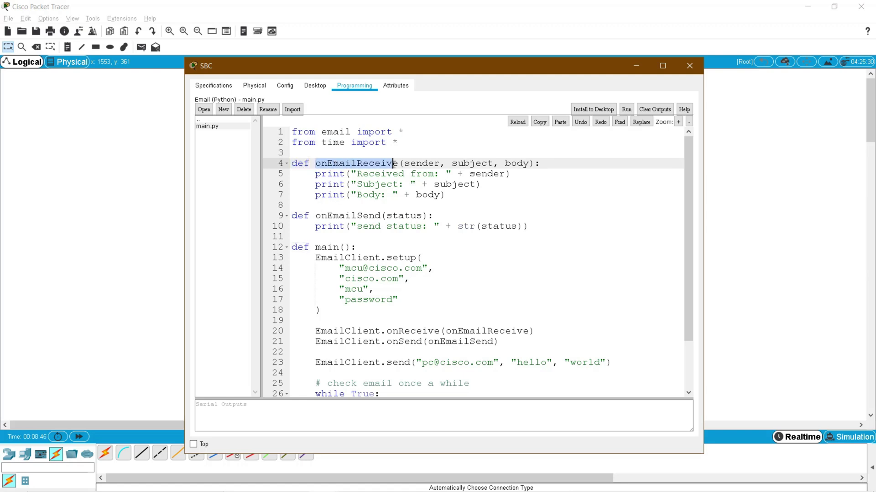
left_click_drag(316, 215, 380, 215)
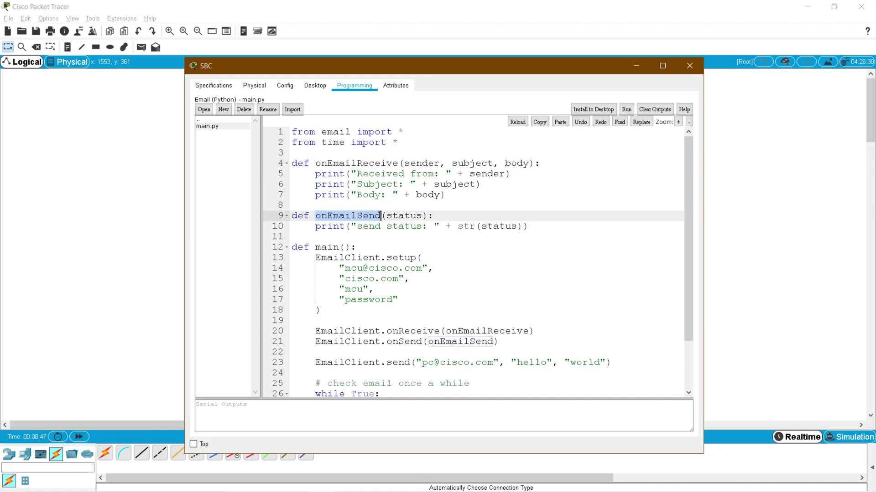
double_click(331, 247)
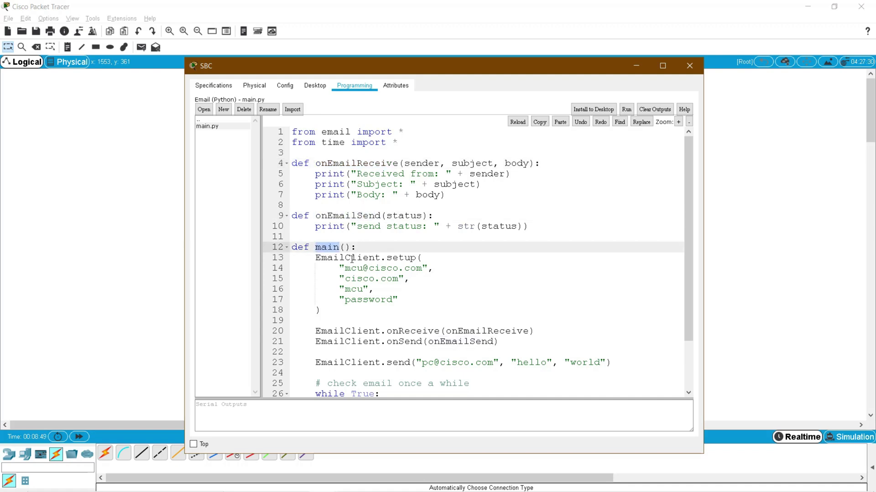
double_click(327, 257)
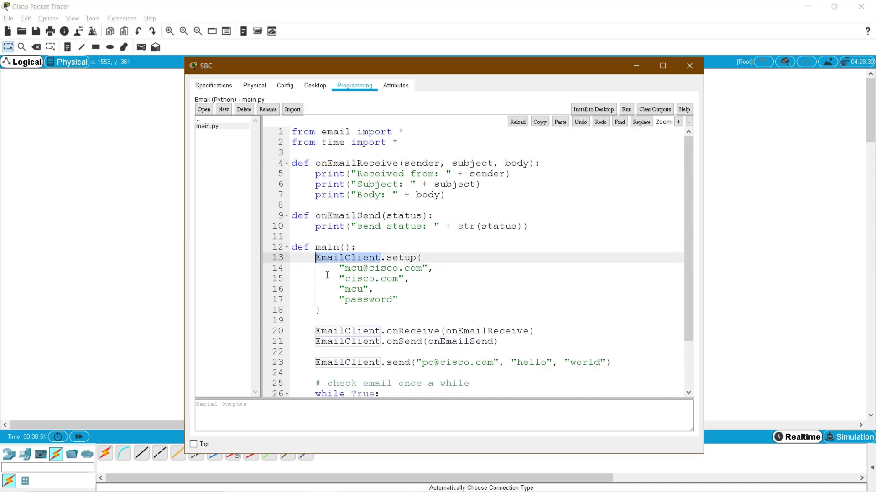
left_click_drag(412, 73, 433, 55)
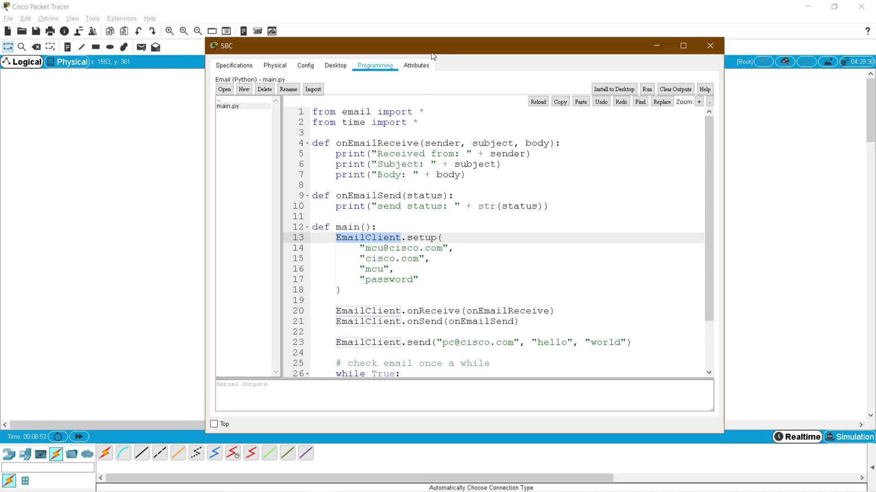
left_click(387, 262)
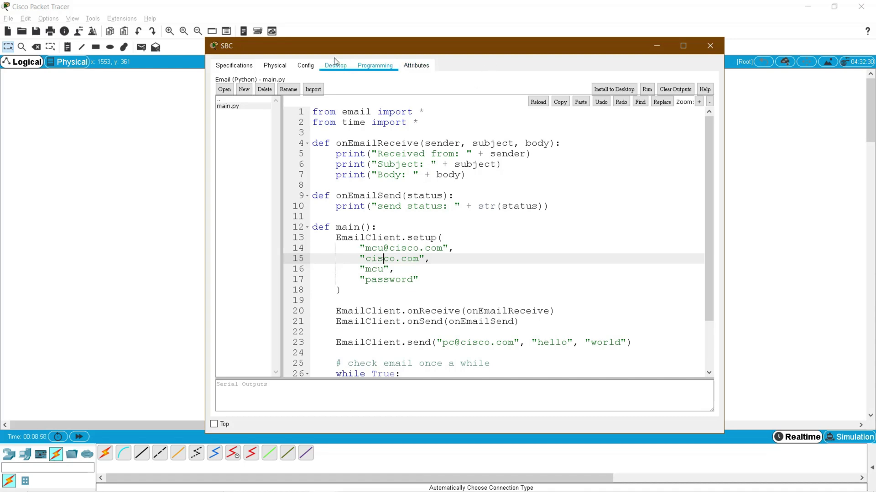
left_click_drag(342, 52, 553, 60)
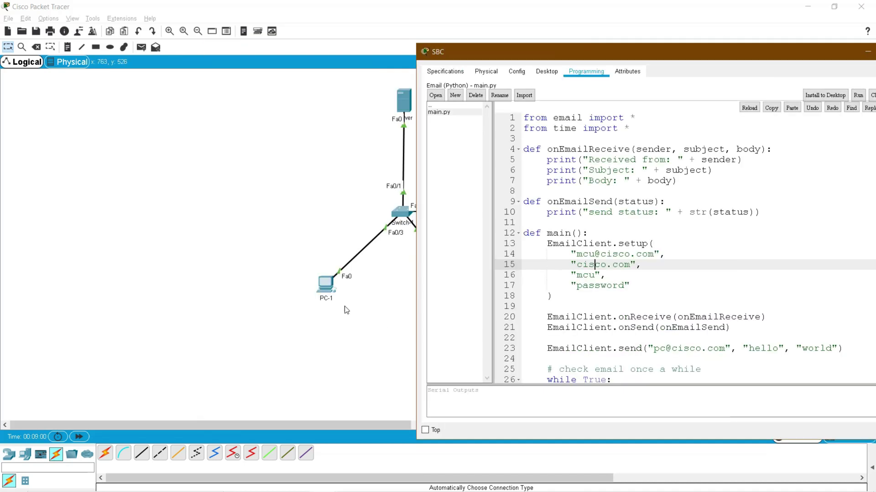
left_click(345, 307)
left_click(471, 297)
left_click_drag(571, 58, 448, 57)
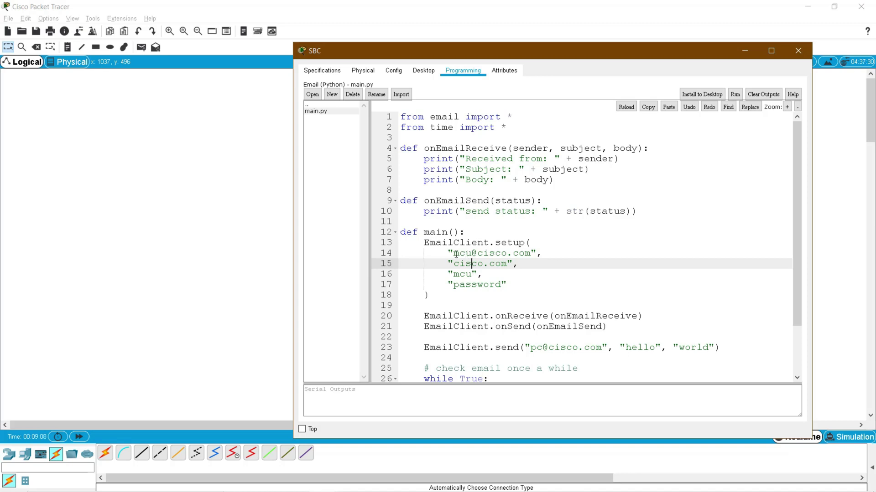
left_click_drag(453, 253, 531, 253)
left_click(521, 264)
double_click(491, 253)
double_click(525, 254)
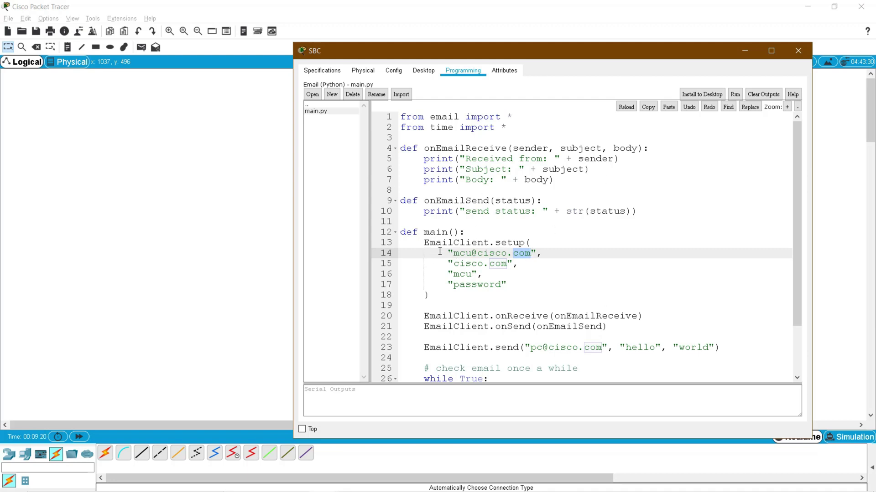
left_click_drag(452, 253, 531, 254)
left_click_drag(464, 254, 465, 254)
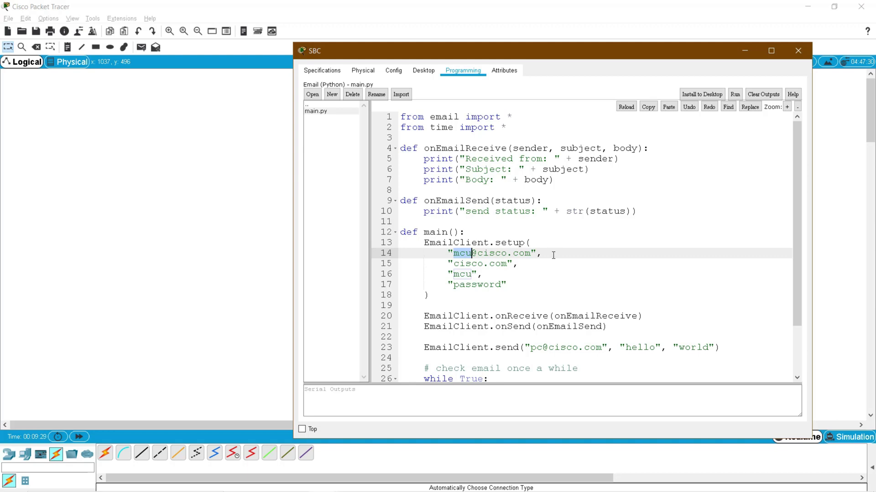
left_click_drag(554, 255, 518, 264)
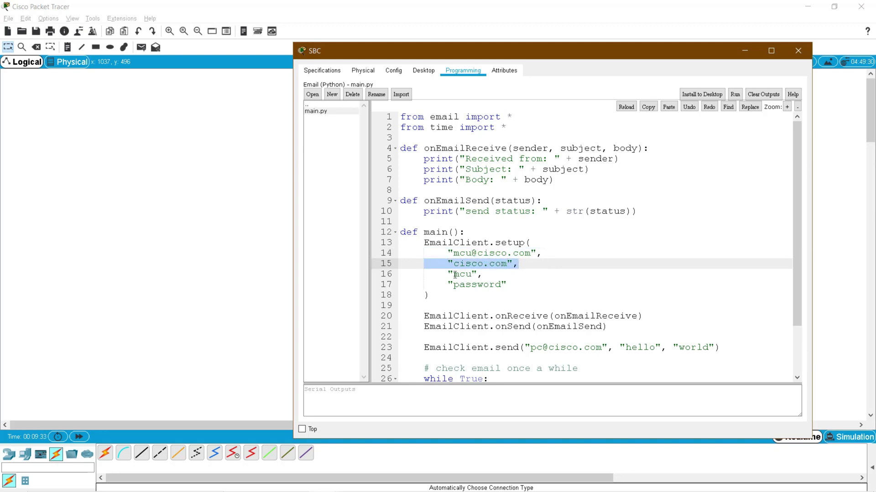
left_click_drag(452, 274, 518, 284)
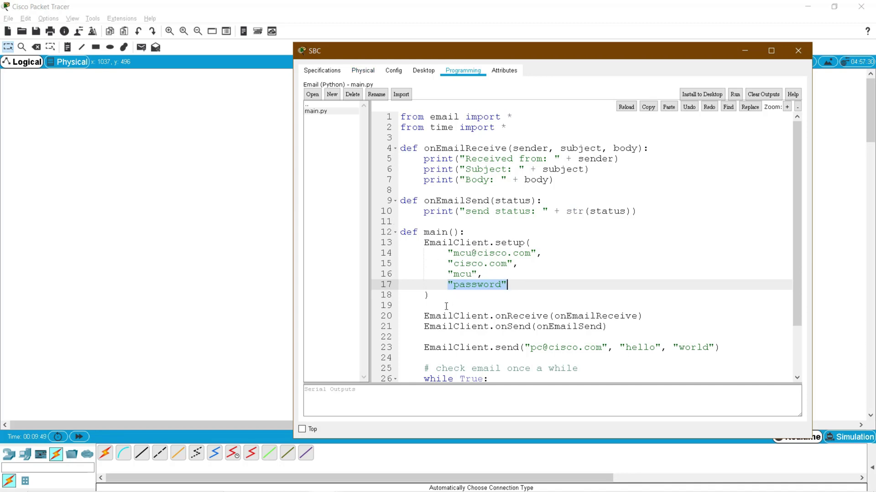
left_click_drag(423, 316, 490, 316)
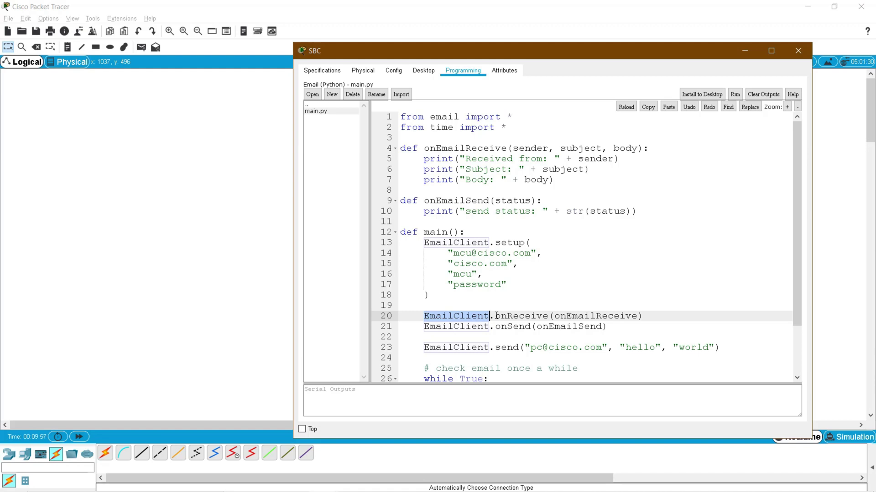
left_click_drag(496, 315, 548, 316)
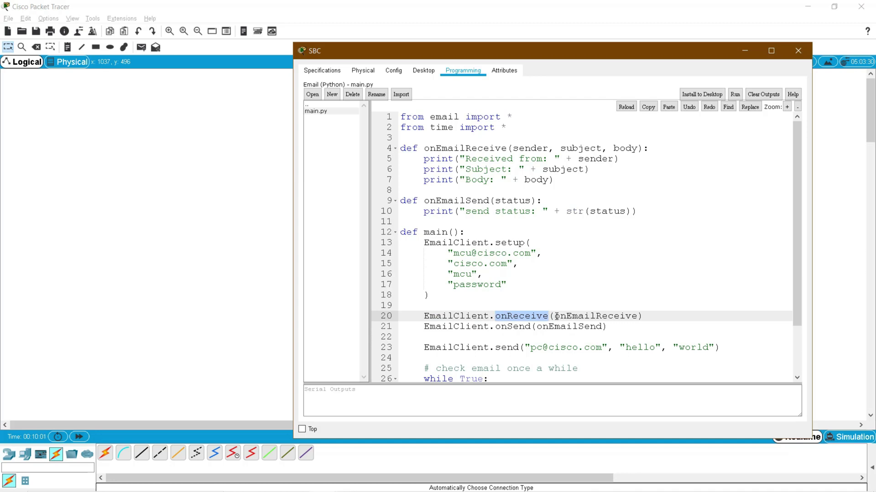
left_click_drag(555, 316, 633, 316)
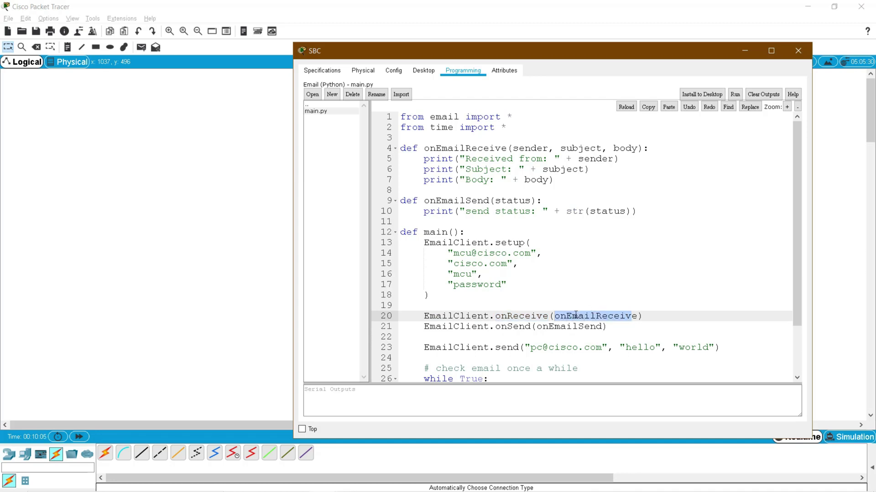
left_click_drag(425, 149, 518, 148)
left_click(526, 159)
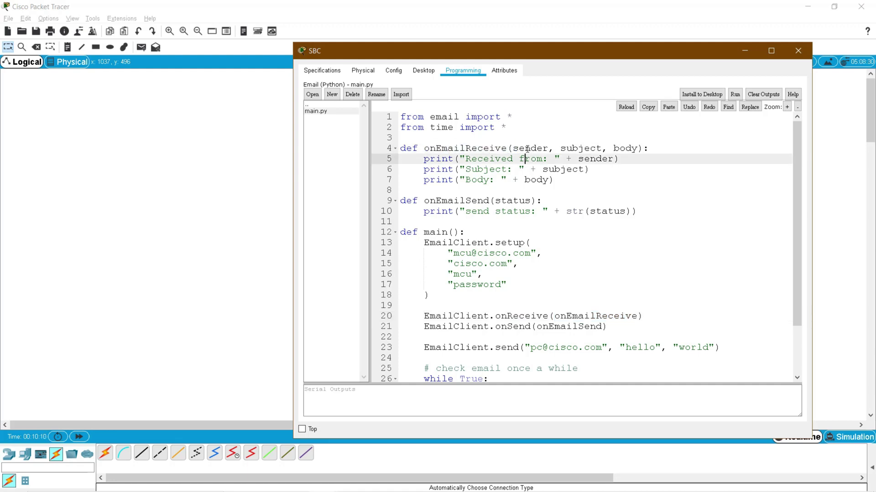
double_click(527, 149)
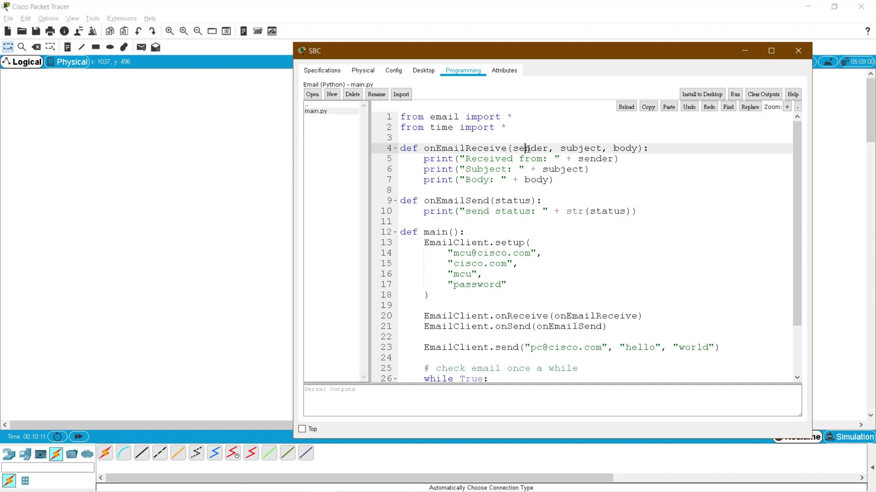
double_click(581, 148)
double_click(627, 148)
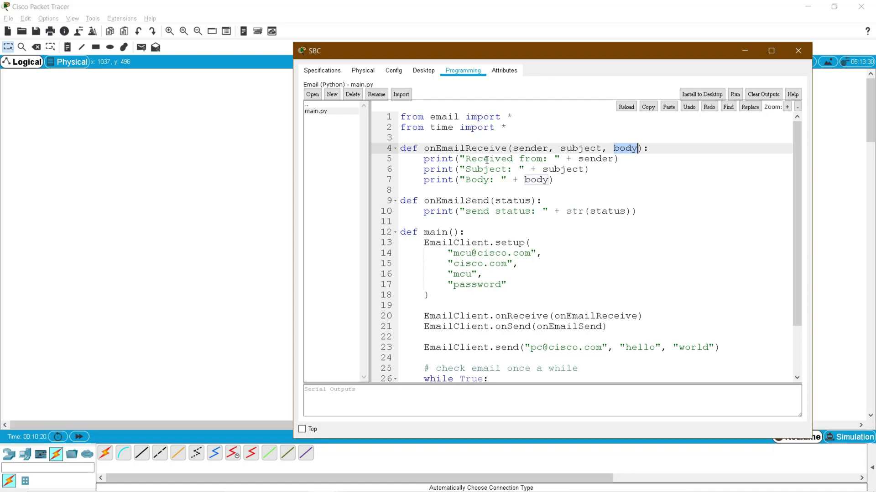
double_click(487, 160)
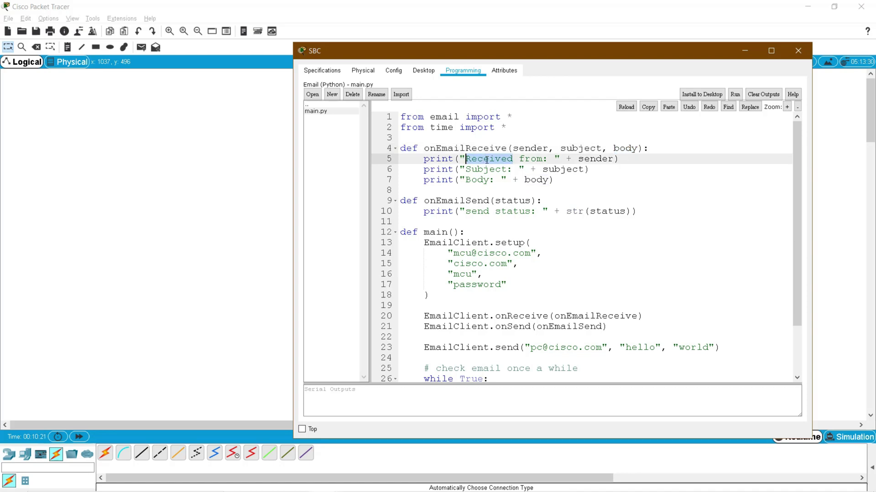
double_click(587, 158)
double_click(485, 169)
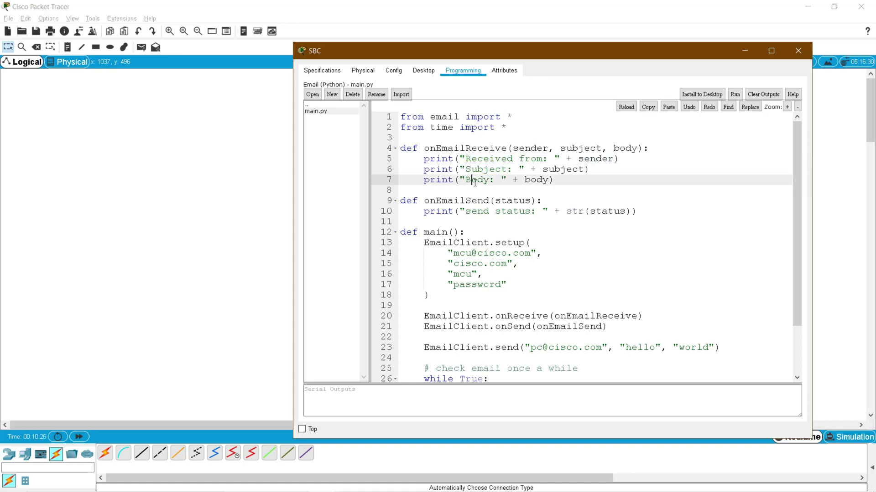
double_click(474, 180)
left_click(525, 180)
left_click(531, 160)
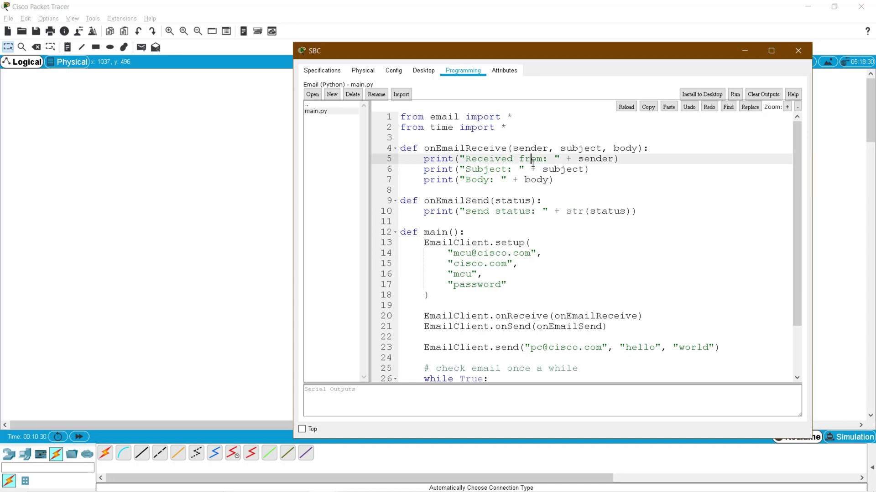
double_click(601, 160)
double_click(561, 169)
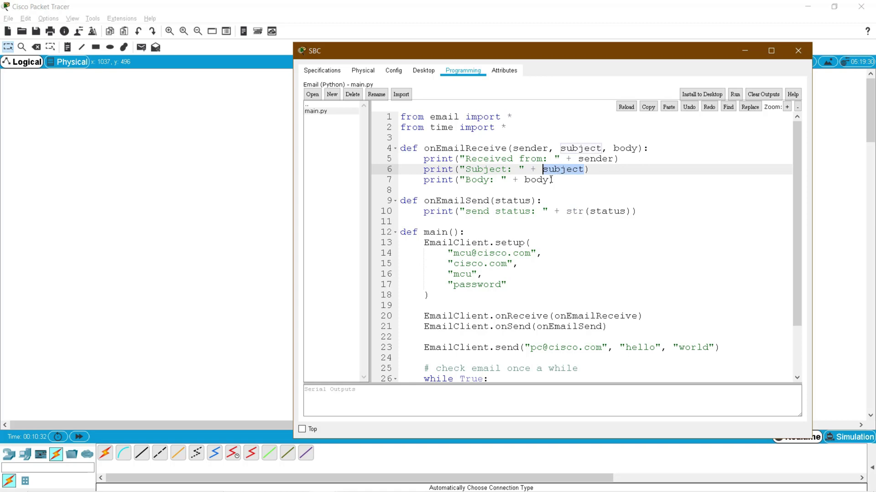
double_click(542, 181)
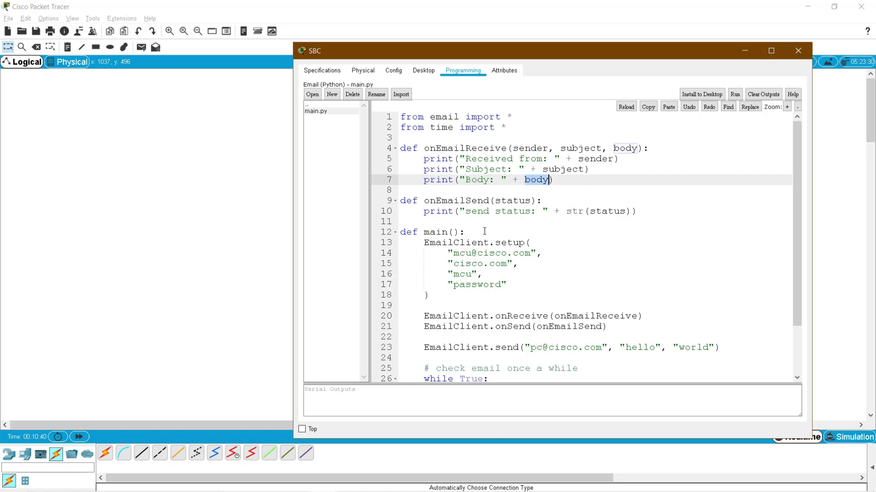
double_click(515, 200)
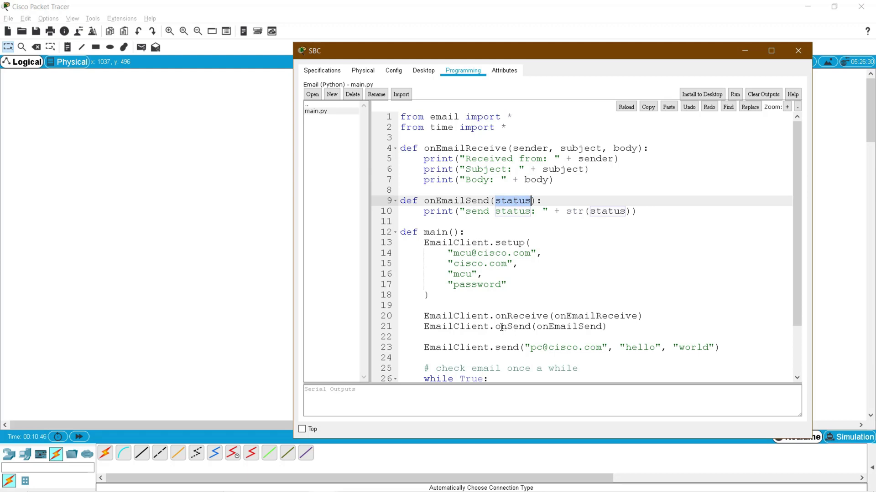
left_click_drag(501, 328, 581, 315)
left_click(567, 326)
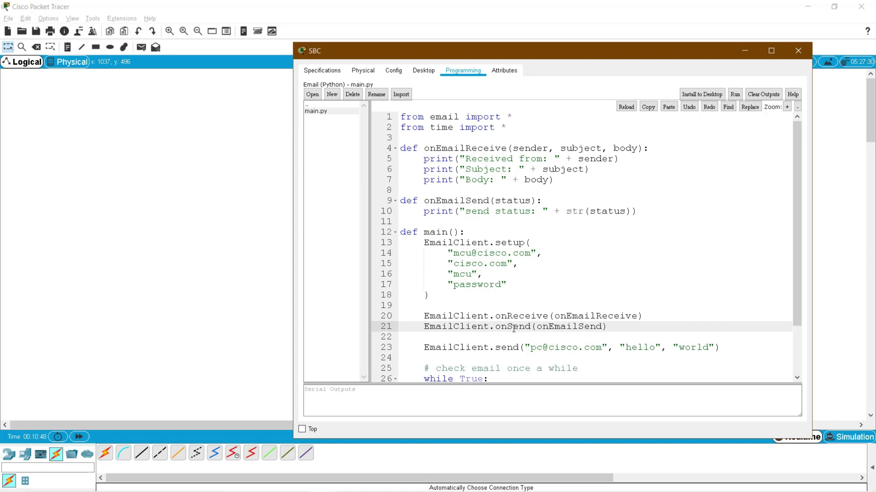
left_click_drag(497, 327, 604, 325)
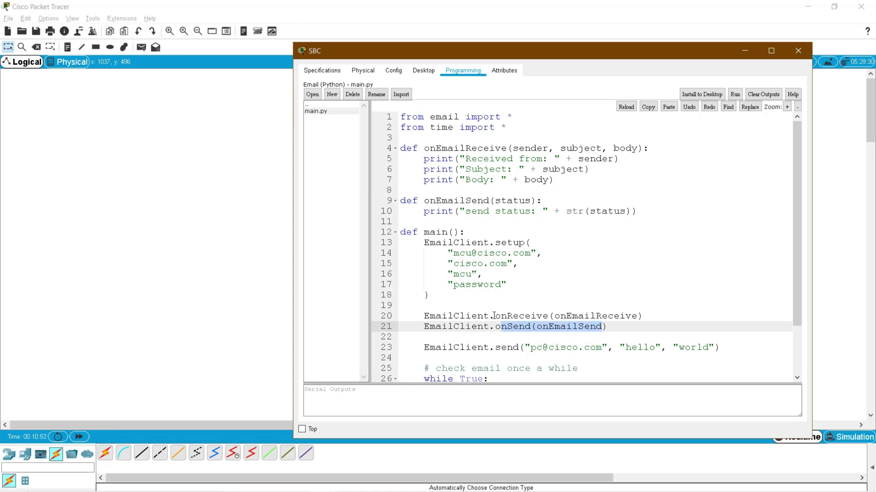
left_click_drag(495, 316, 644, 316)
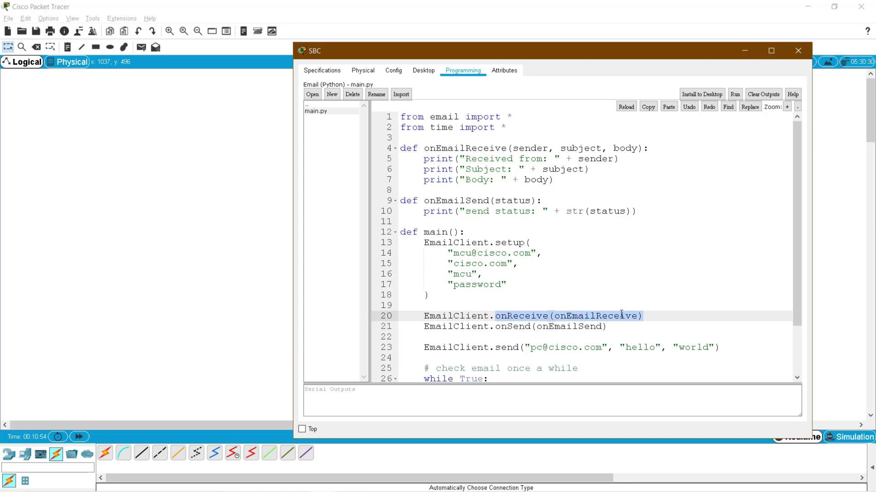
double_click(505, 200)
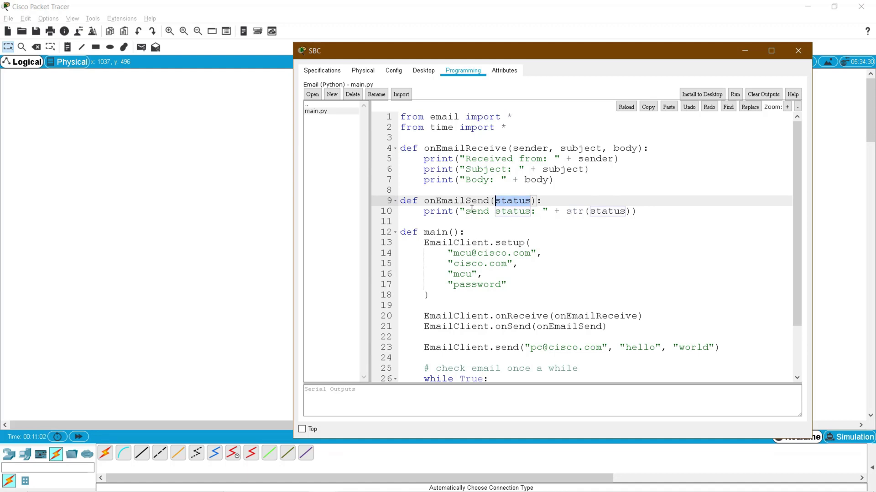
left_click_drag(469, 211, 513, 211)
left_click_drag(585, 211, 625, 211)
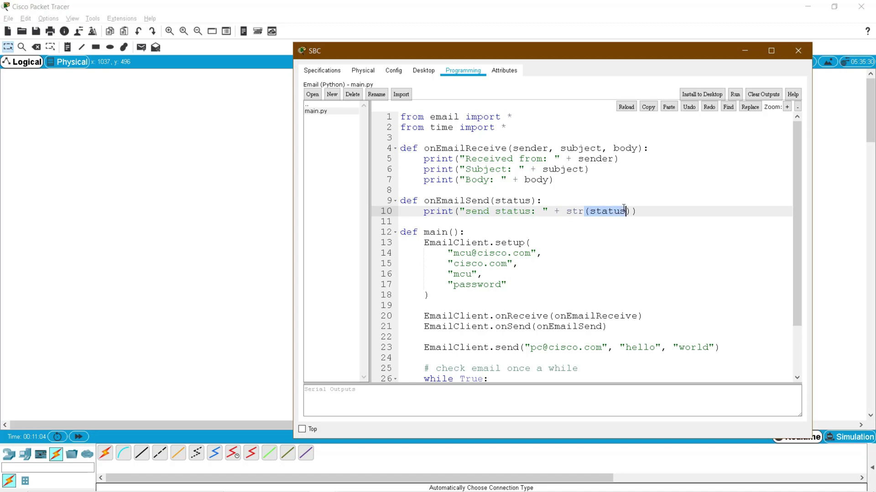
scroll(610, 260, "down", 1)
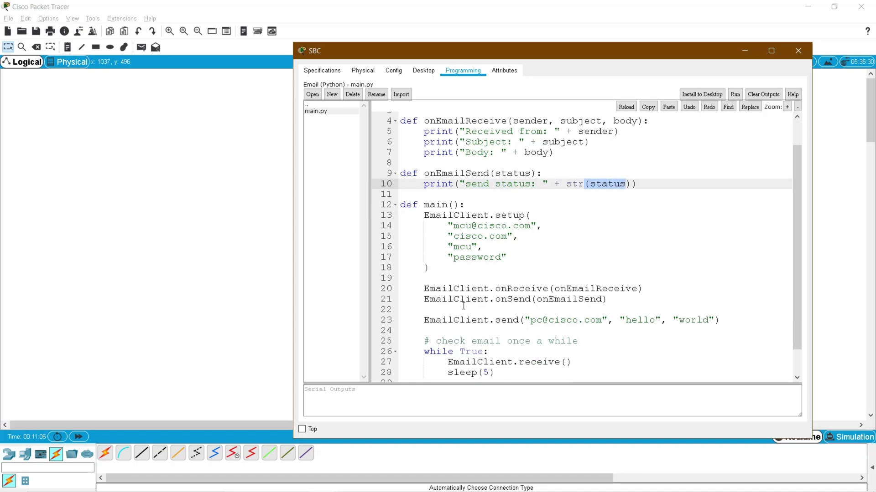
left_click_drag(425, 321, 721, 320)
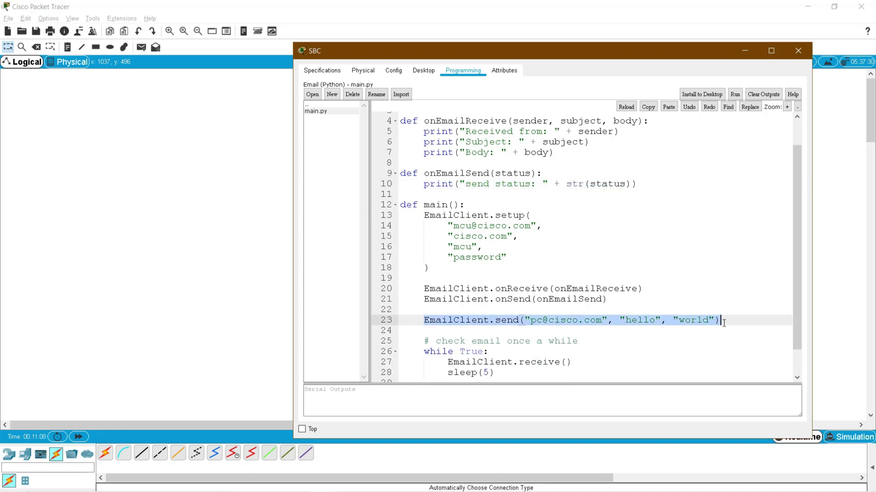
scroll(796, 288, "down", 1)
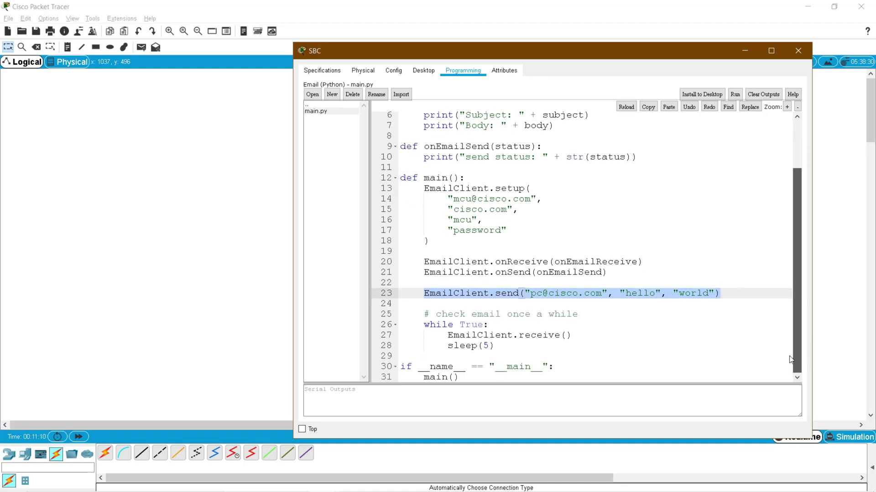
left_click(465, 293)
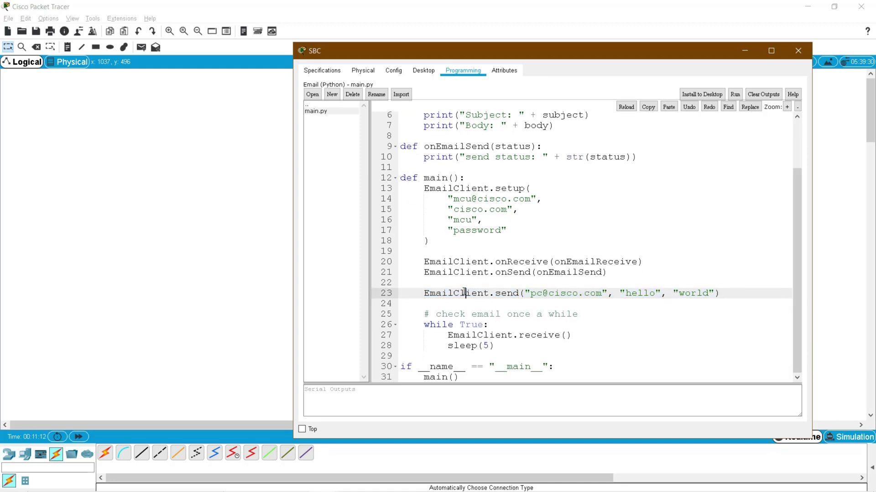
left_click(496, 293)
left_click_drag(428, 293, 721, 293)
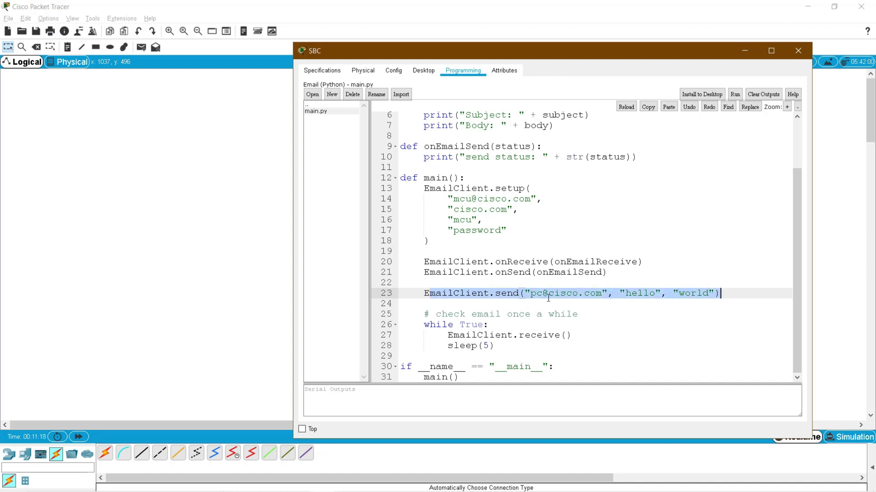
left_click(519, 294)
left_click_drag(532, 293, 602, 293)
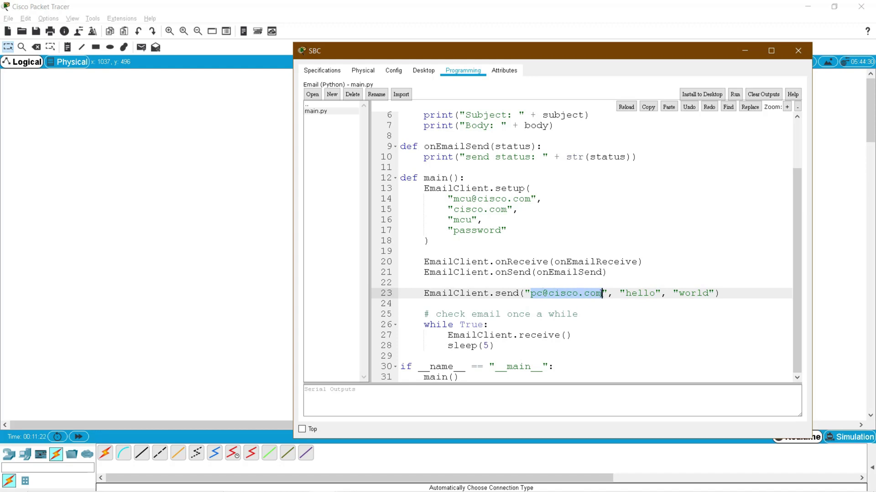
left_click_drag(453, 200, 518, 199)
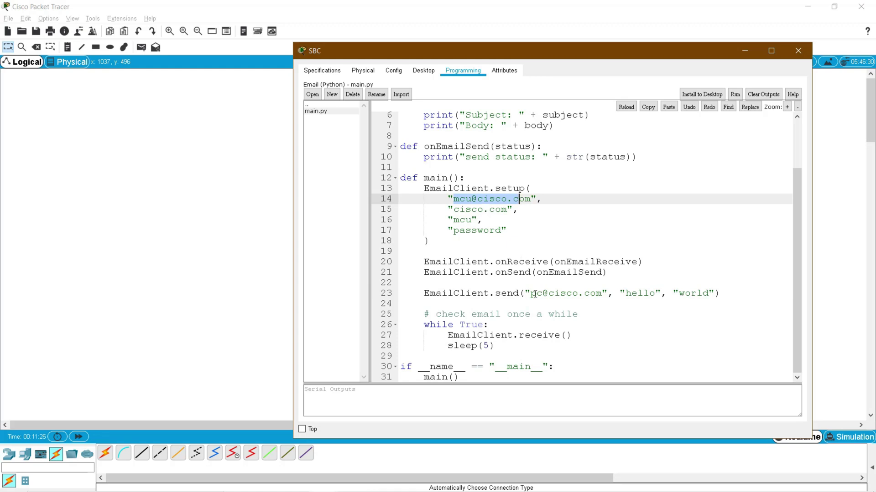
left_click_drag(530, 293, 537, 293)
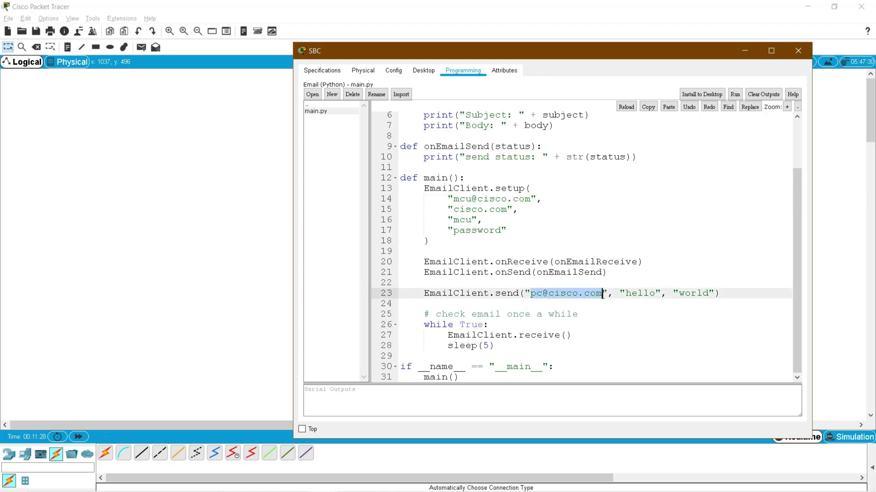
double_click(639, 293)
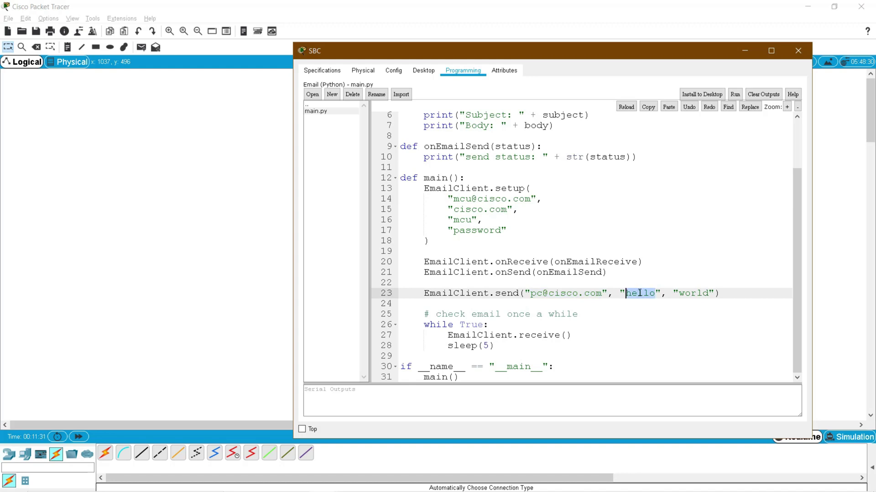
double_click(700, 292)
scroll(664, 241, "up", 1)
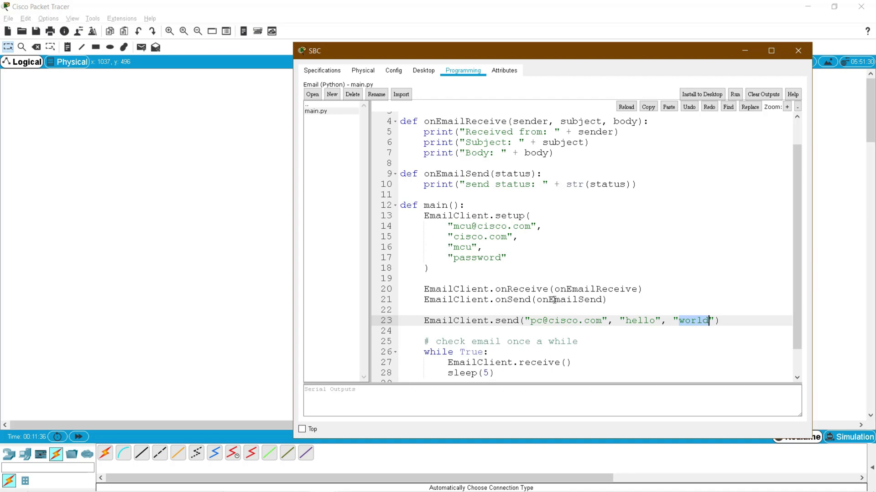
left_click_drag(547, 320, 691, 321)
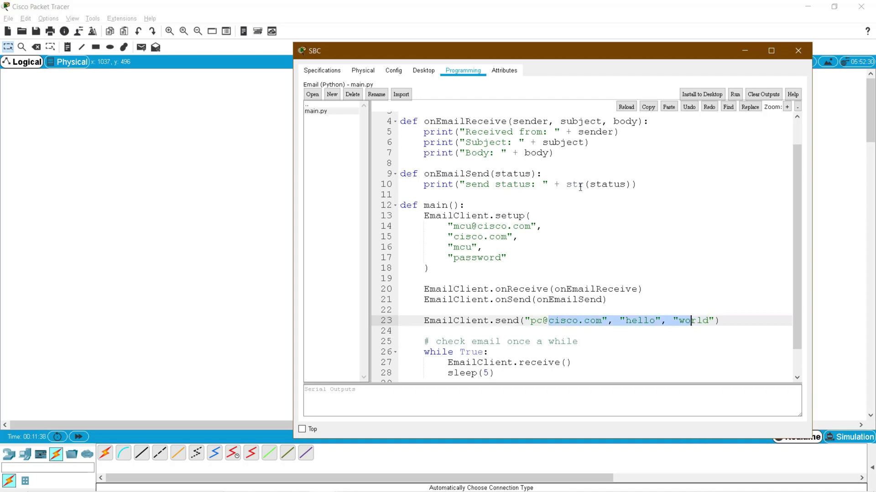
double_click(556, 321)
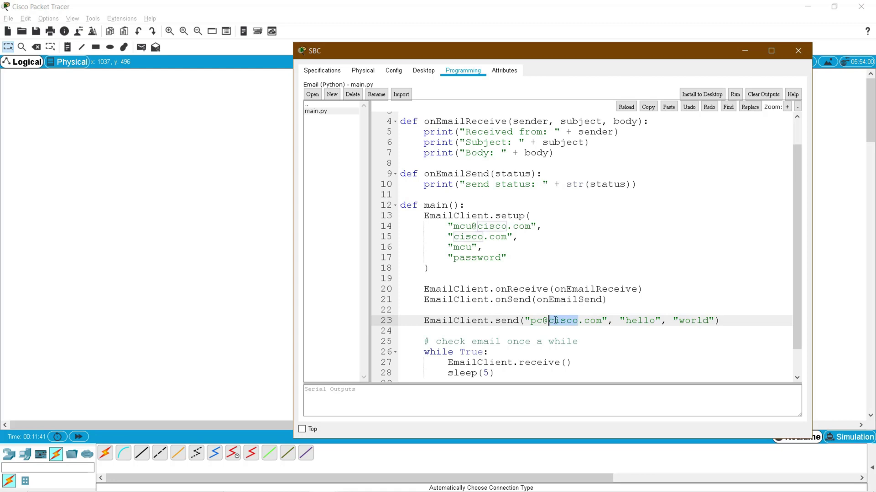
double_click(639, 321)
double_click(690, 320)
scroll(648, 333, "down", 1)
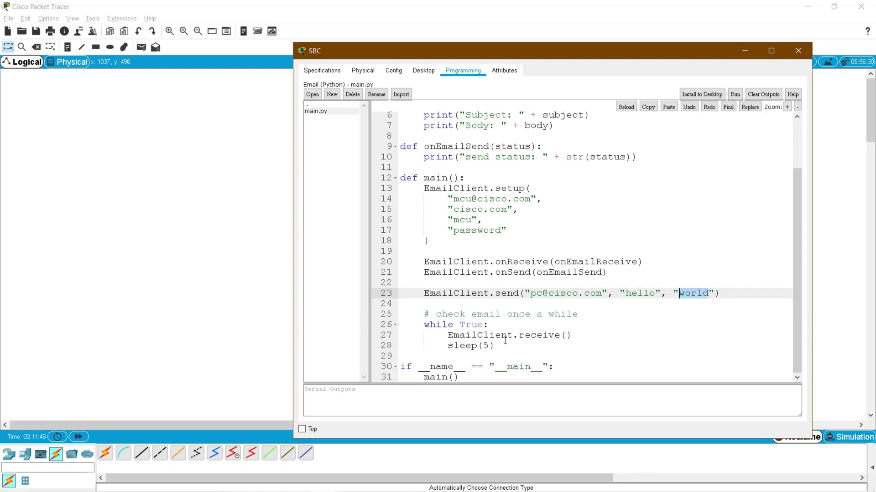
left_click(476, 348)
left_click(520, 353)
scroll(529, 358, "down", 1)
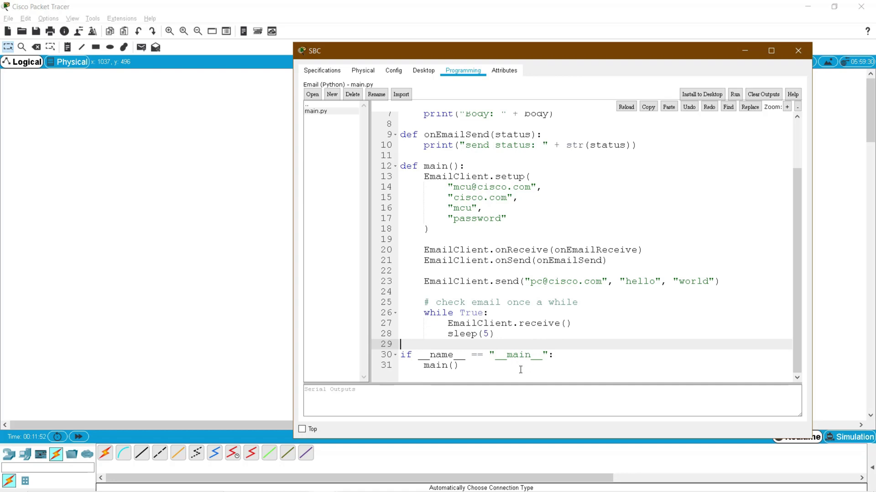
left_click_drag(472, 364, 427, 368)
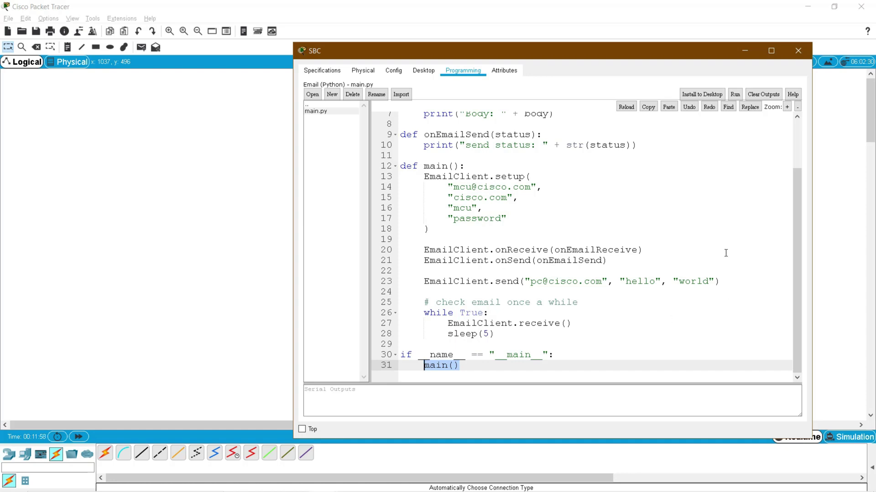
left_click_drag(453, 187, 472, 188)
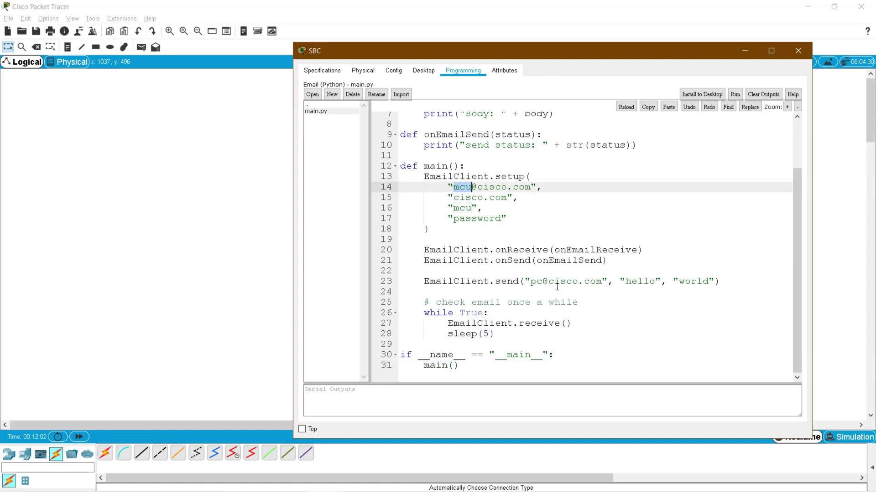
left_click_drag(544, 281, 537, 281)
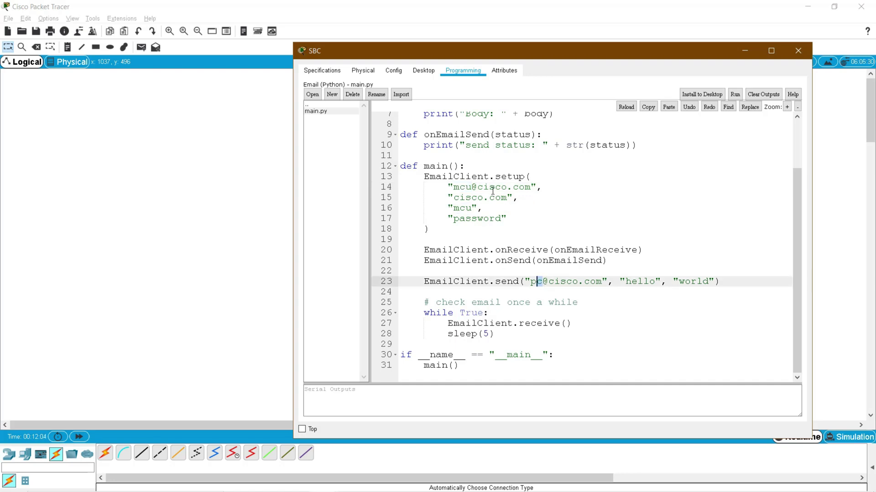
left_click_drag(489, 188, 519, 188)
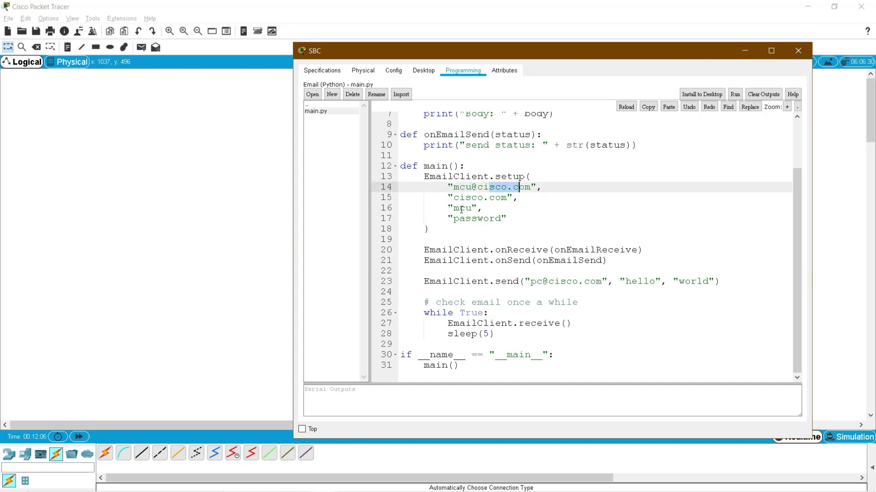
left_click_drag(459, 209, 471, 209)
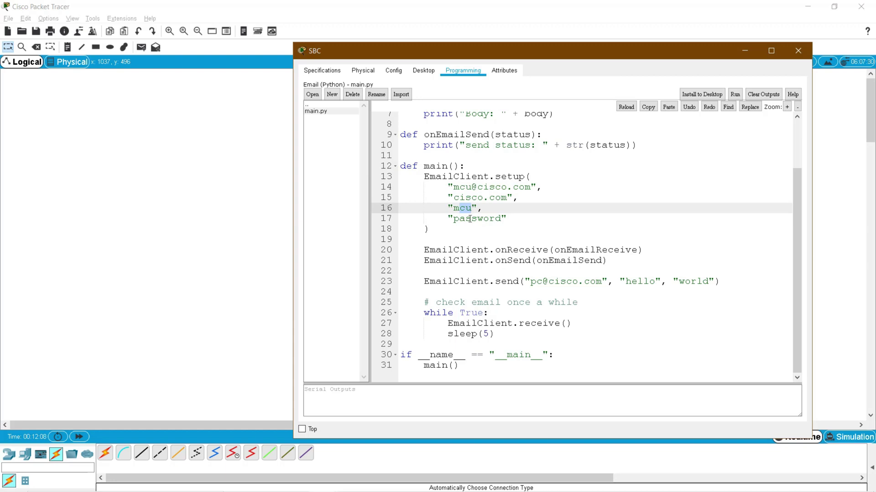
left_click(469, 219)
double_click(465, 209)
- Open the Server's EMAIL service and enter cisco.com as the mail domain
left_click(797, 51)
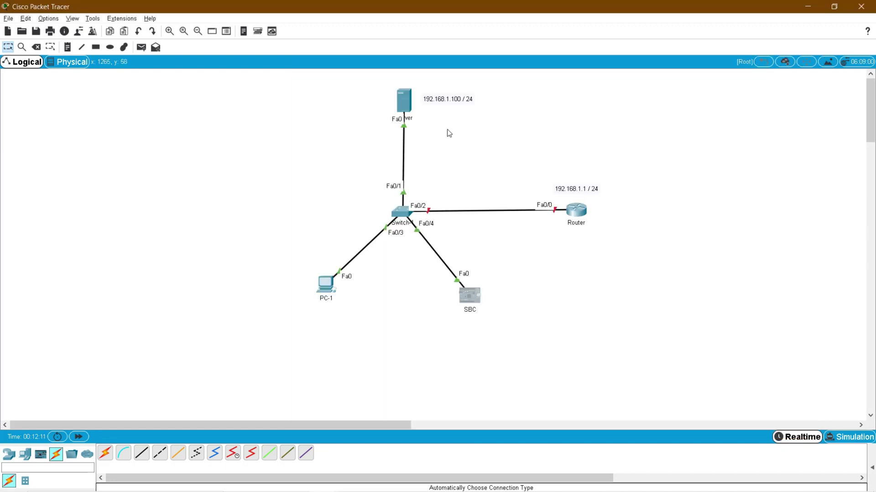
left_click(404, 102)
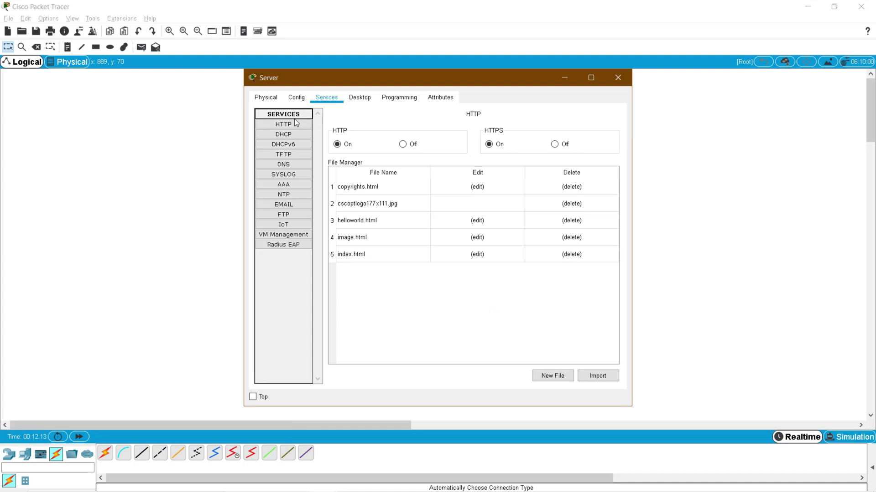
left_click(280, 205)
left_click(373, 145)
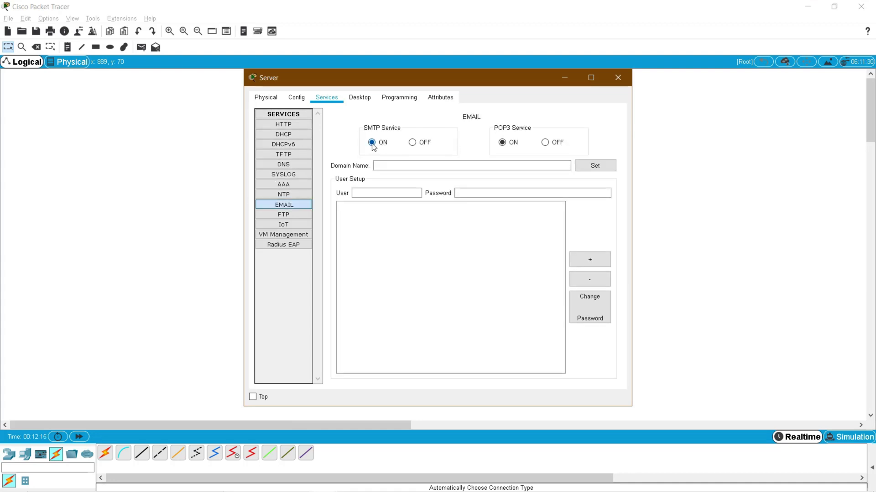
left_click(442, 167)
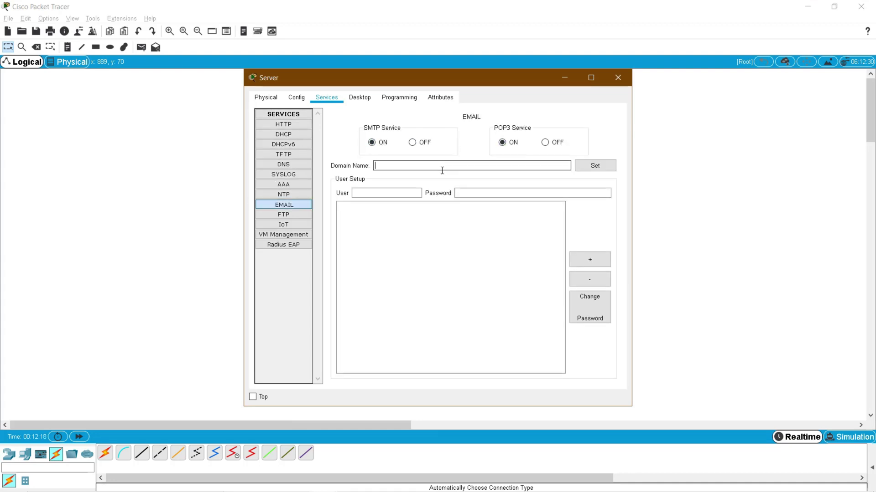
type("cis")
type("co.com")
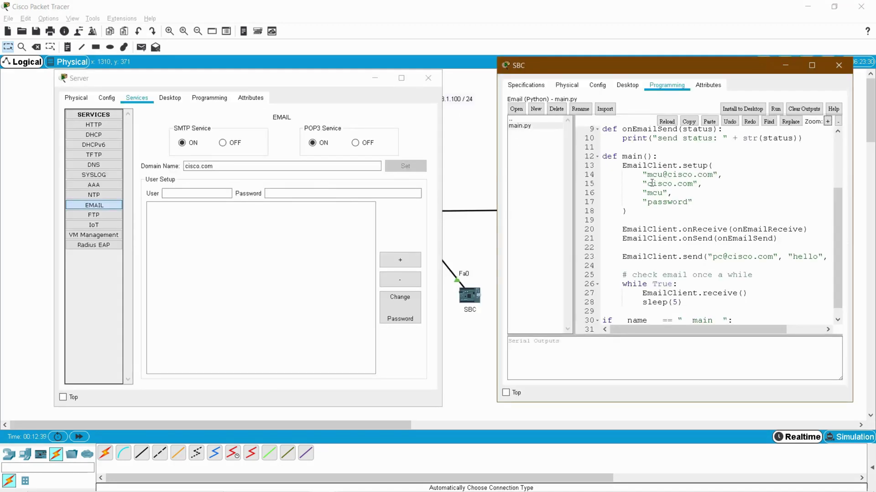
- Add the mcu mail user with the password used in the SBC script
left_click_drag(647, 184, 691, 183)
left_click(246, 167)
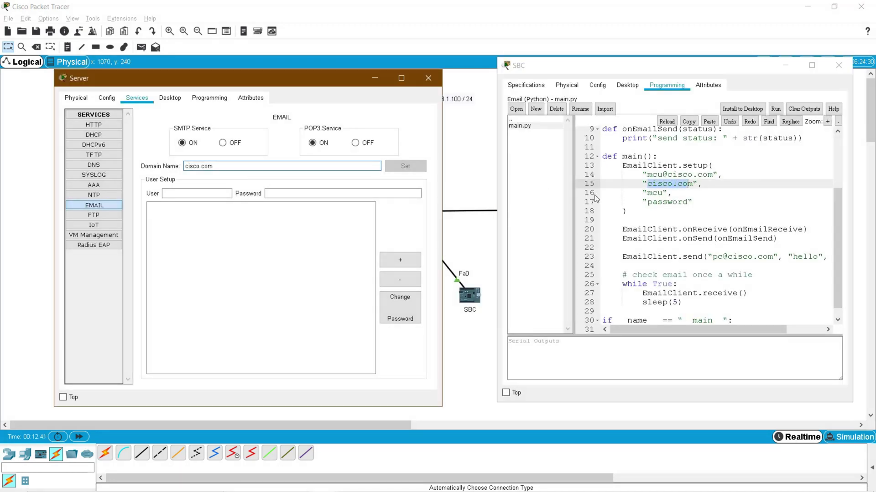
left_click(197, 194)
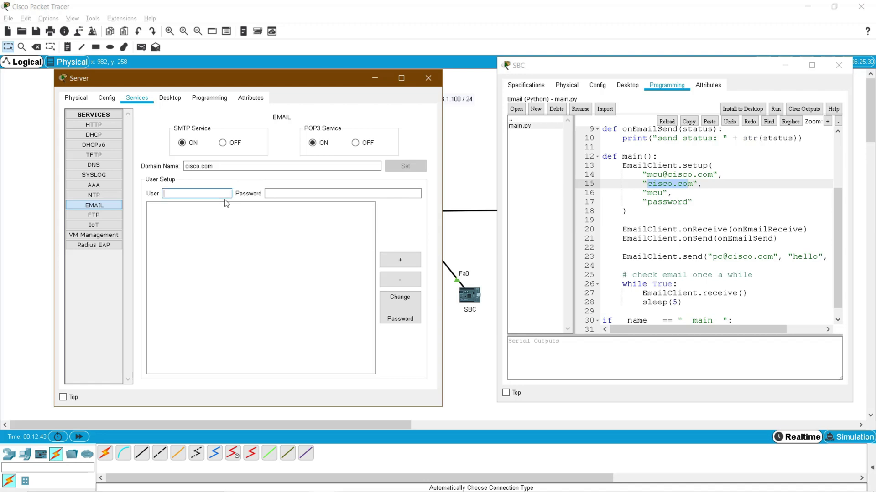
type("mcu")
left_click(338, 193)
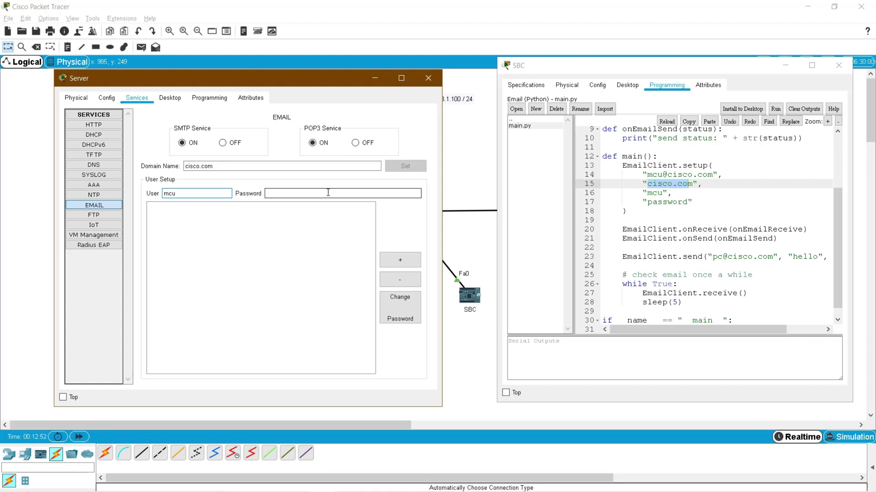
double_click(667, 203)
left_click(300, 193)
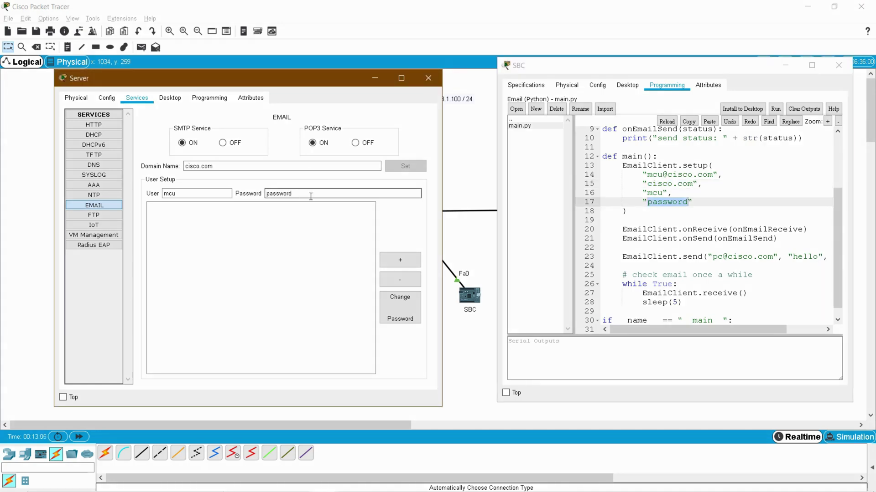
left_click(400, 260)
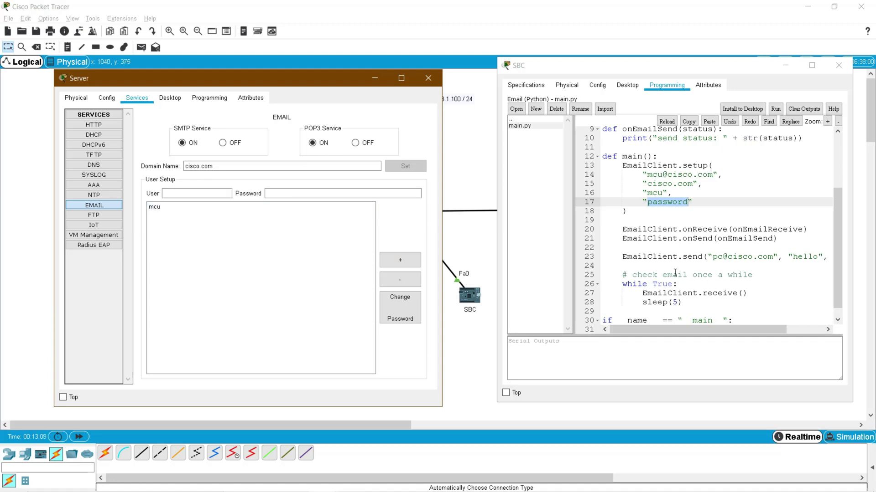
double_click(718, 256)
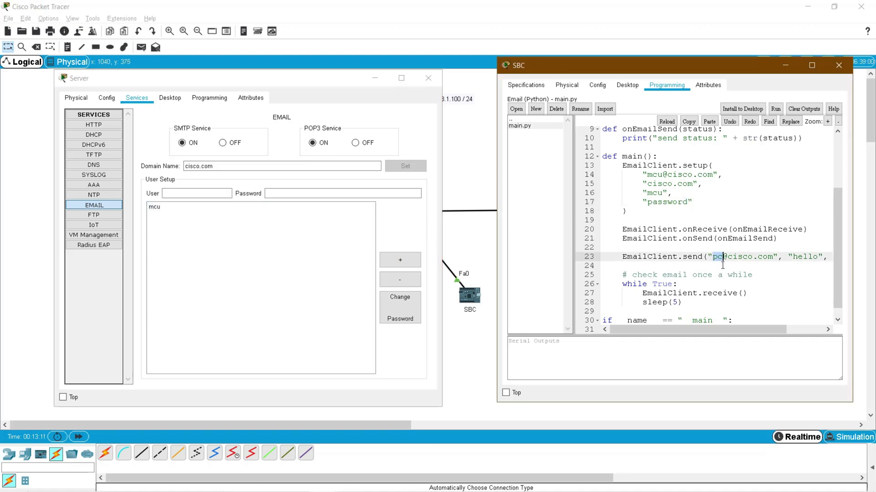
left_click(196, 193)
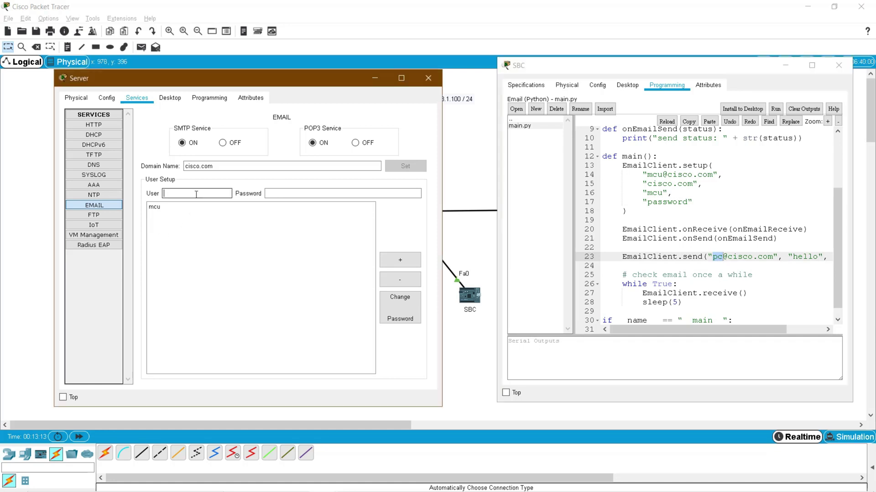
left_click(308, 193)
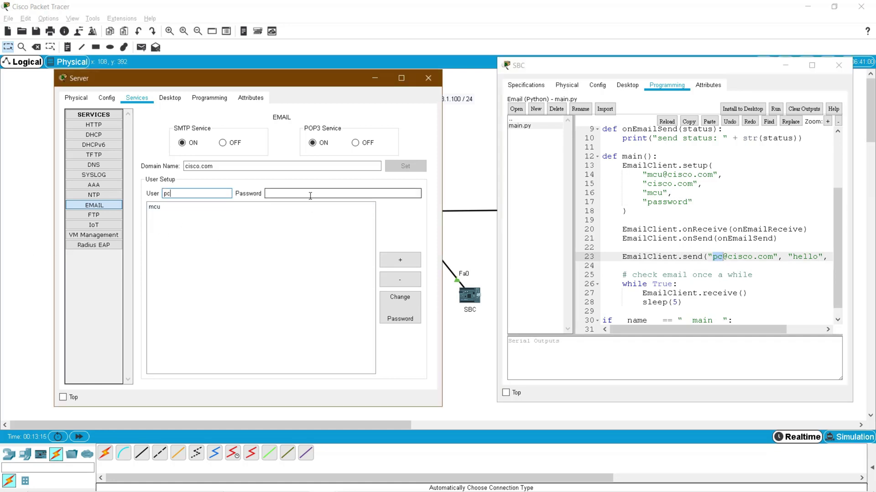
type("pc")
left_click(410, 261)
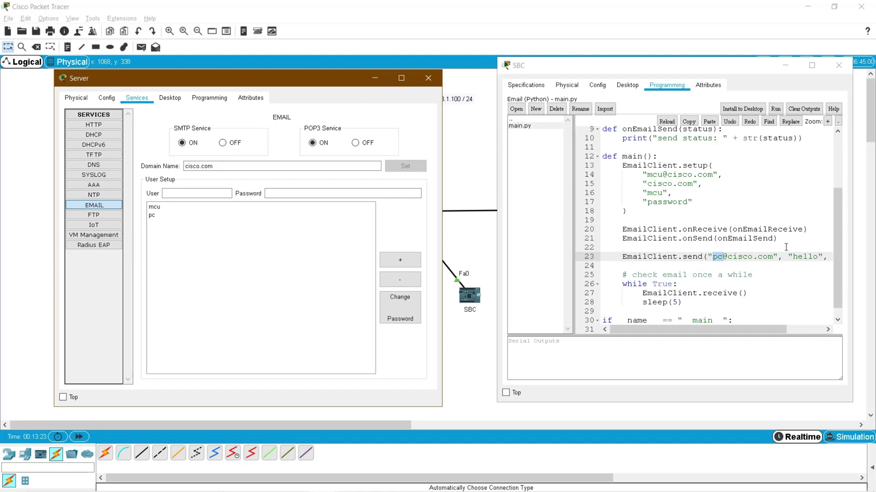
- Check the Server's cisco.com DNS record, then close the Server and SBC windows
left_click(98, 169)
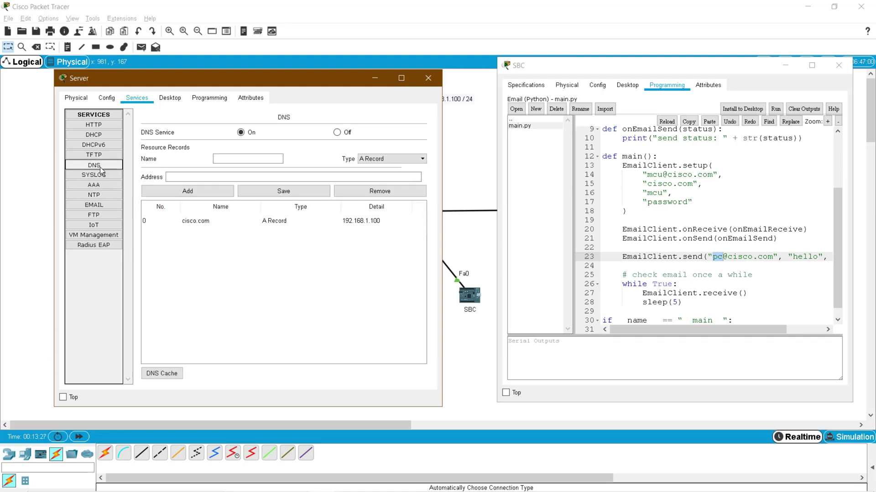
left_click(196, 227)
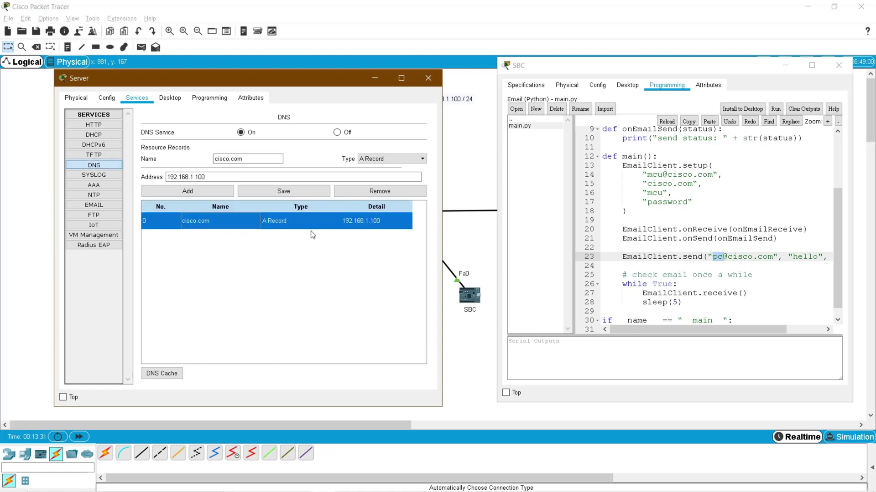
left_click(100, 206)
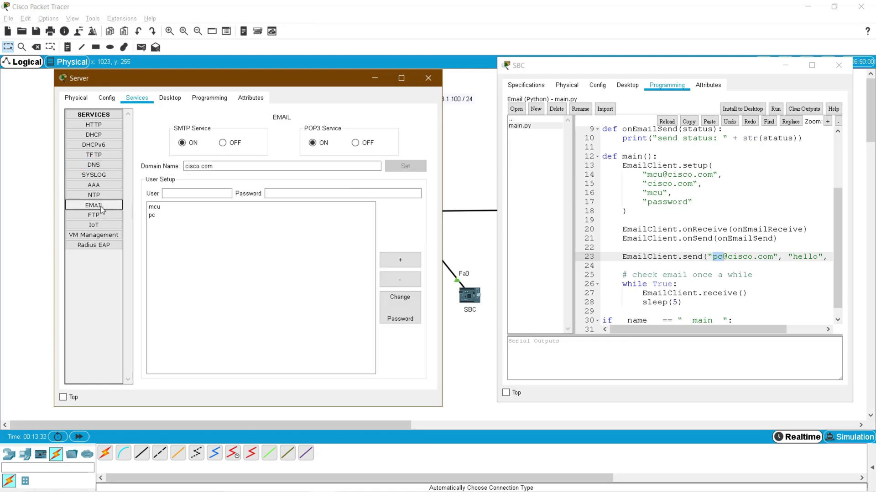
left_click(428, 78)
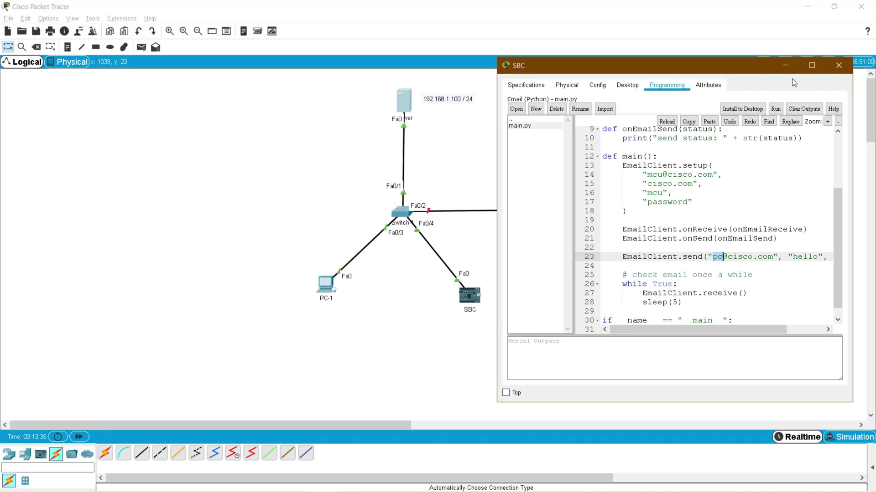
left_click(838, 66)
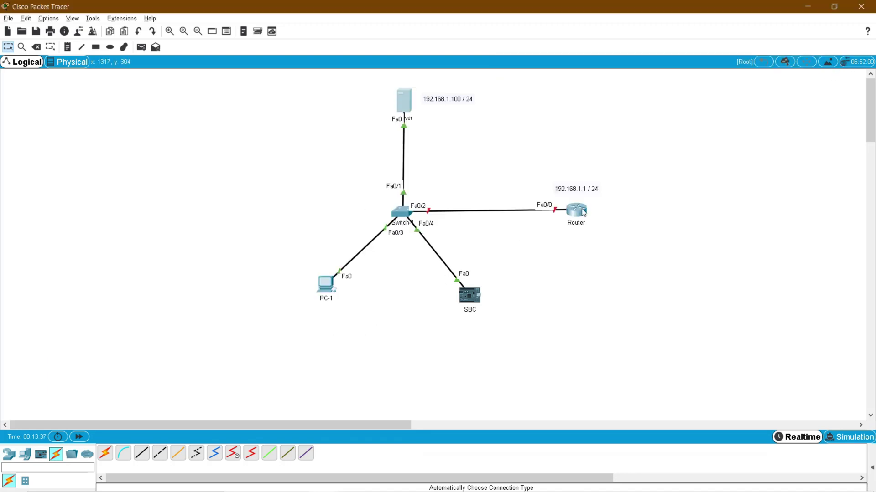
- In the Router CLI, decline the initial configuration dialog and enter privileged mode
left_click(577, 211)
left_click(375, 128)
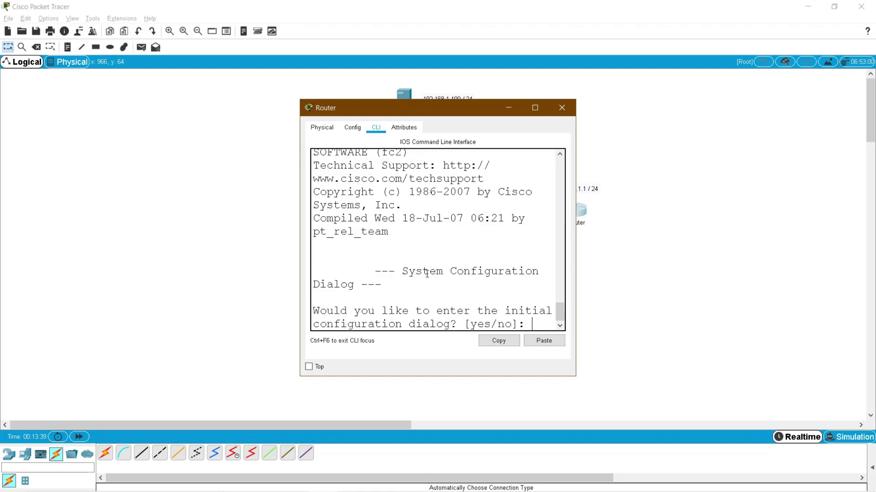
left_click_drag(575, 258, 779, 256)
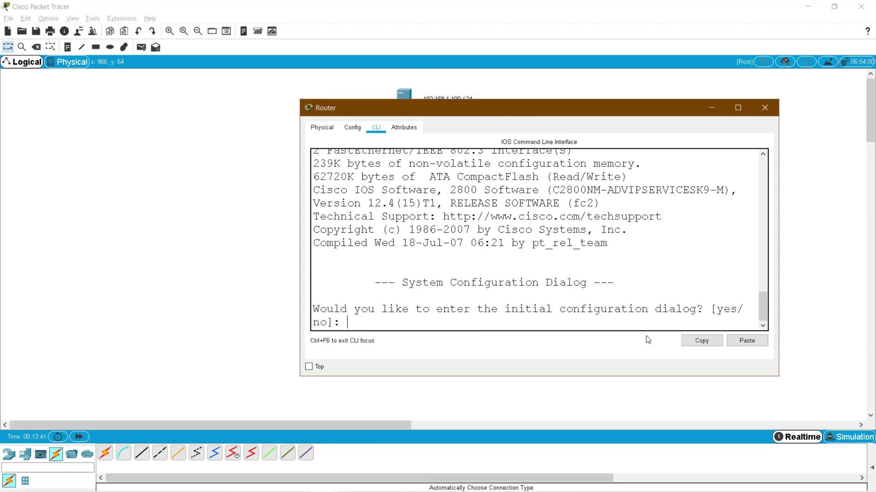
type("no")
key("Return")
key("Return")
key("Return")
type("er>e")
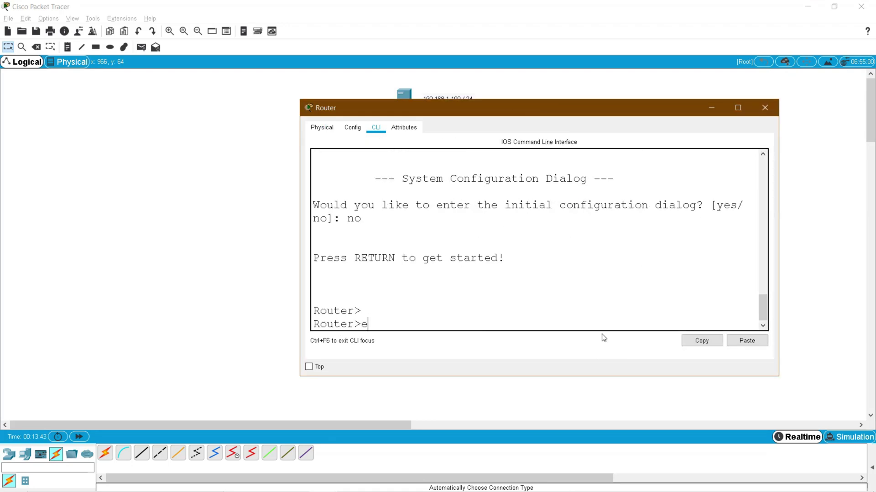
type("n")
key("Return")
- Assign Fa0/0 the address 192.168.1.1 255.255.255.0 and bring it up with no shutdown
type("conf t")
key("Return")
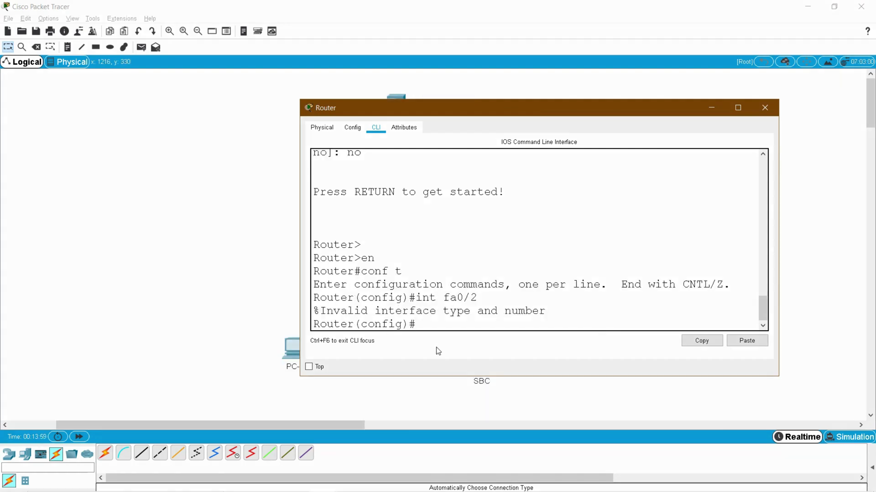
type("int fa0/0")
key("Return")
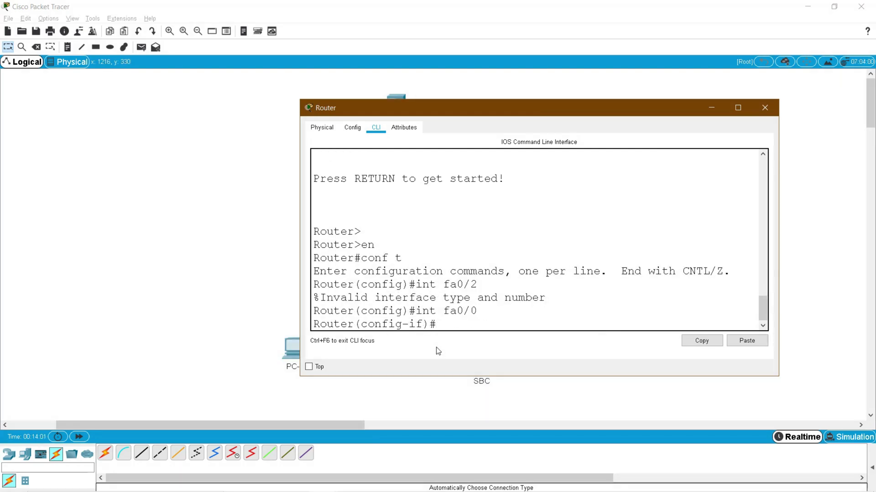
type("ip add")
key("Tab")
type("1")
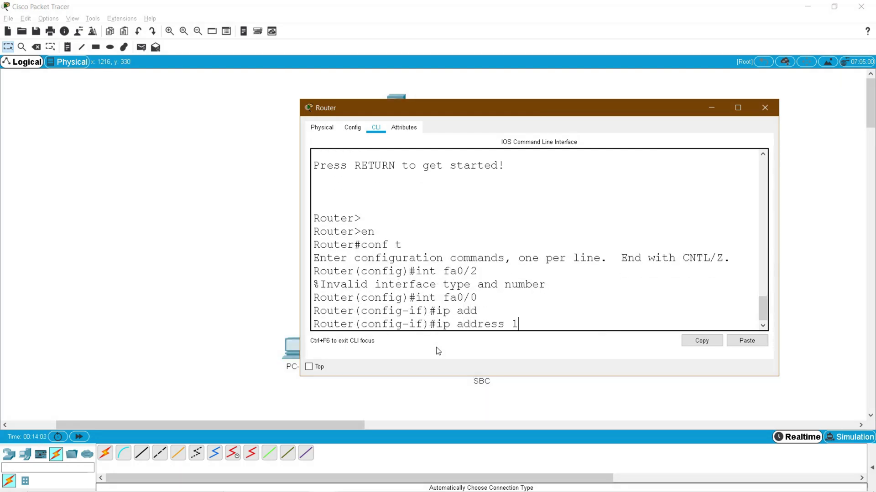
type("92.168.1.1 255.255.2")
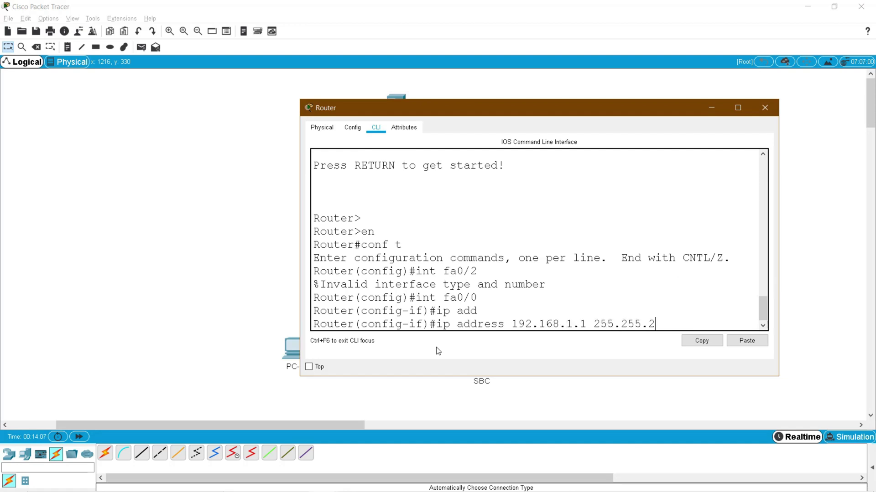
type("55.0")
key("Return")
type("no shu")
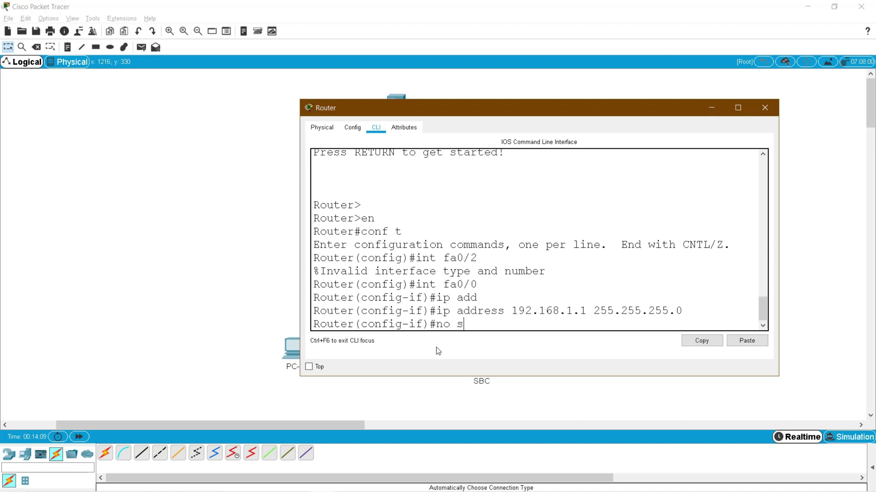
key("Tab")
key("Return")
key("Return")
- Exit with end, save with wr, close the Router, and open PC-1's Desktop
type("en")
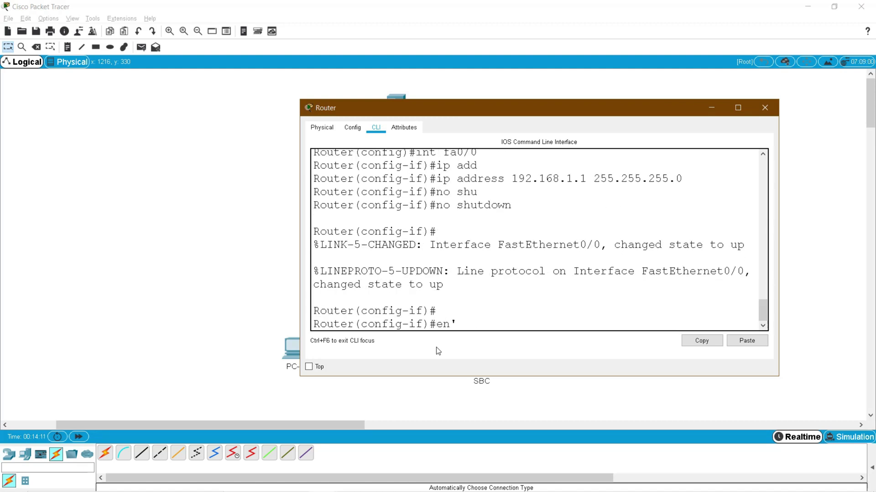
type("d")
key("Return")
type("wr")
key("Return")
key("Return")
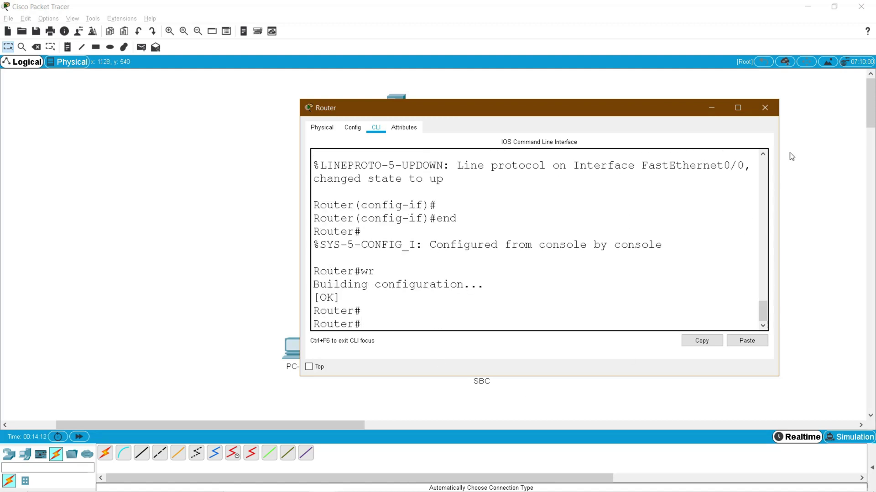
left_click(766, 108)
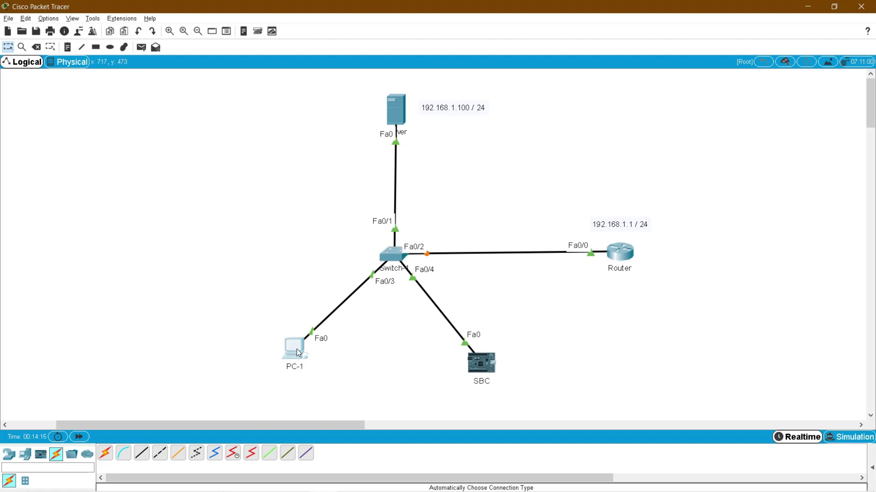
left_click(297, 349)
left_click(337, 98)
- Set PC-1's IP configuration to obtain its address by DHCP
left_click(289, 156)
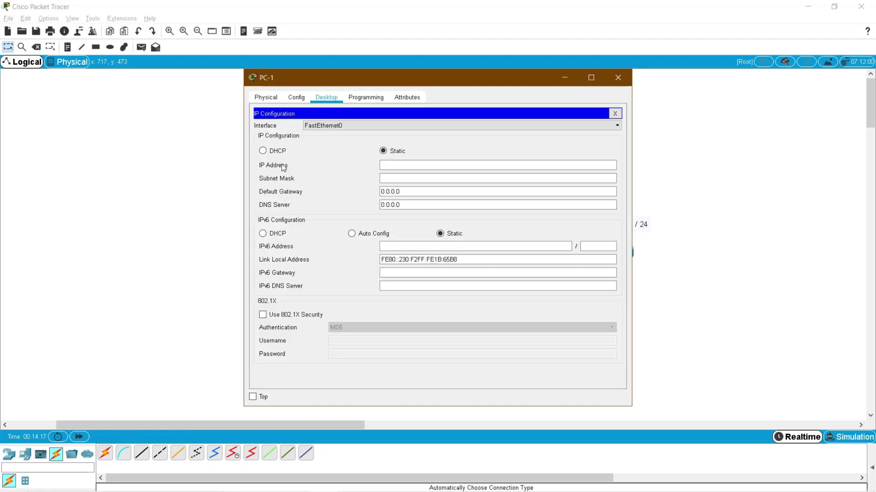
left_click(276, 152)
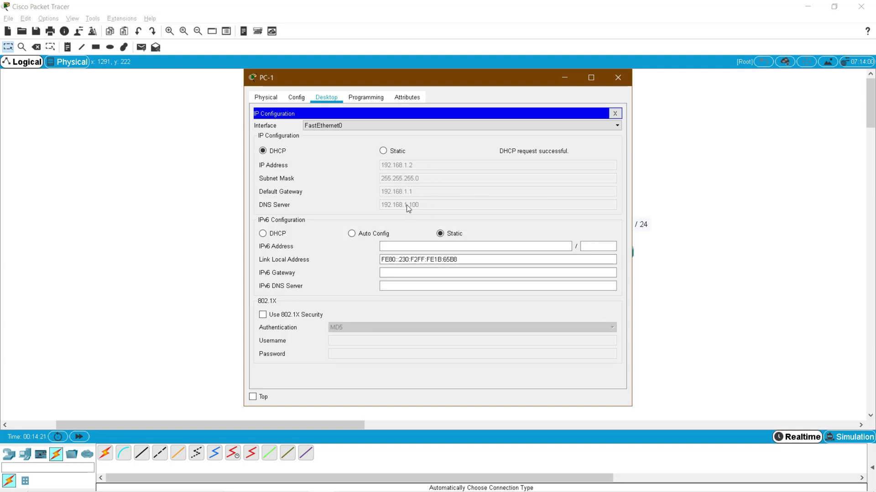
left_click(618, 77)
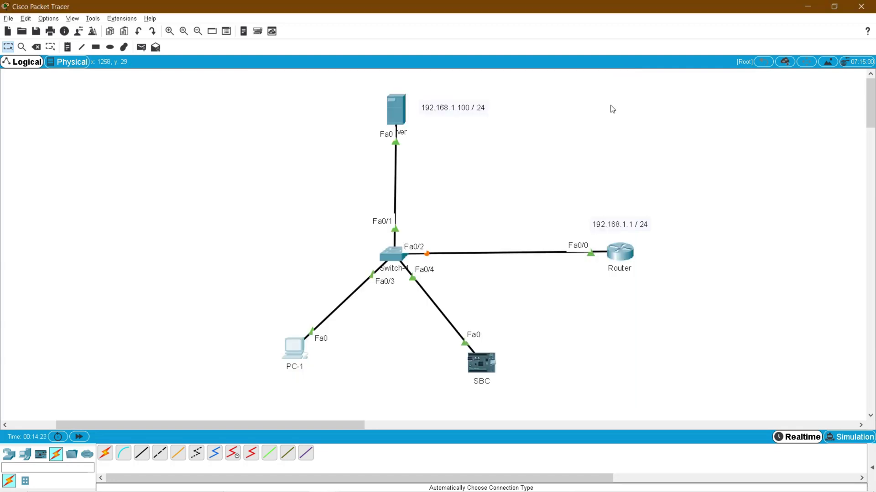
- Switch the SBC's FastEthernet0 to DHCP (192.168.1.3) and reopen its main.py email program
left_click(479, 362)
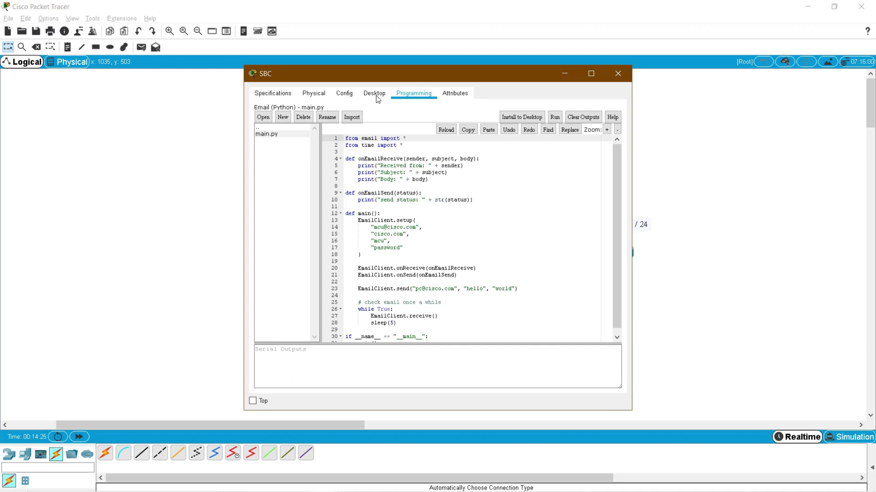
left_click(344, 93)
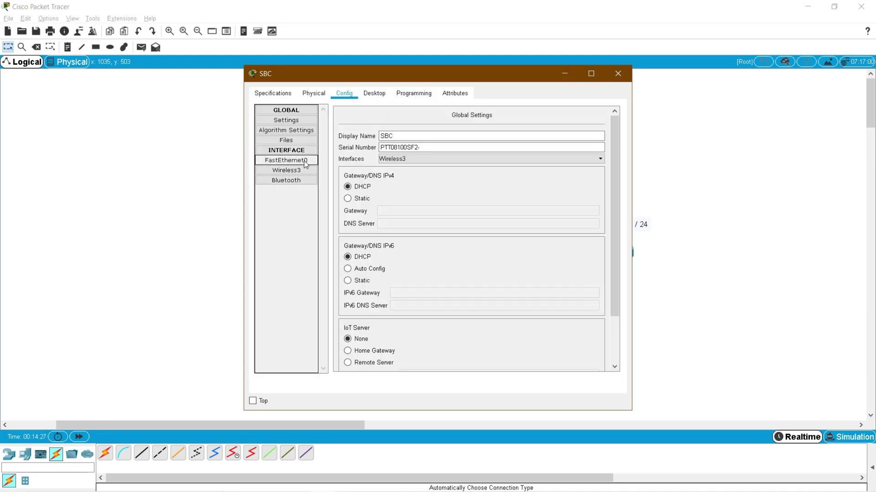
left_click(303, 160)
left_click(360, 169)
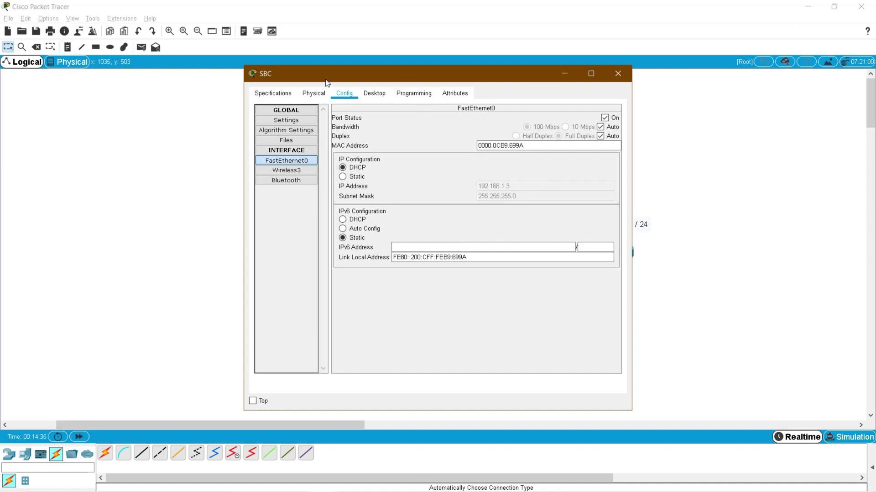
left_click(408, 93)
left_click(560, 73)
left_click(492, 366)
left_click(416, 95)
- Zoom the SBC code three steps, widen it, and review the EmailClient.setup lines 13–18
left_click_drag(418, 251, 368, 220)
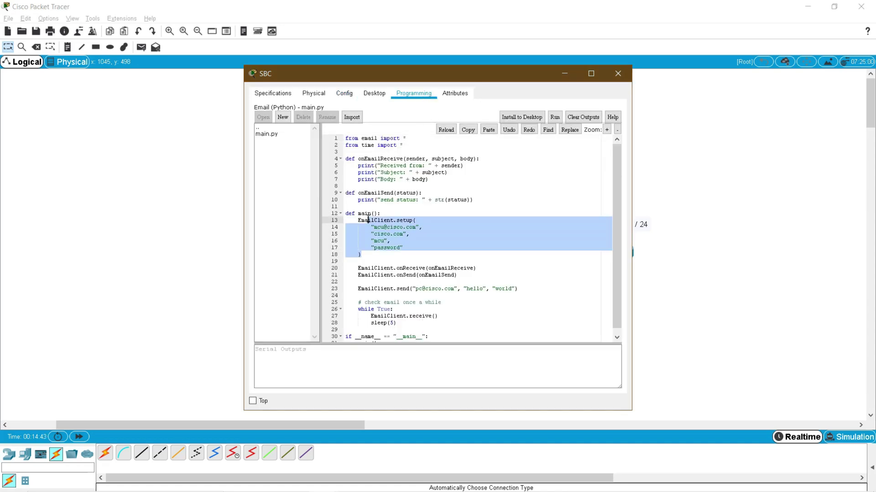
left_click(607, 130)
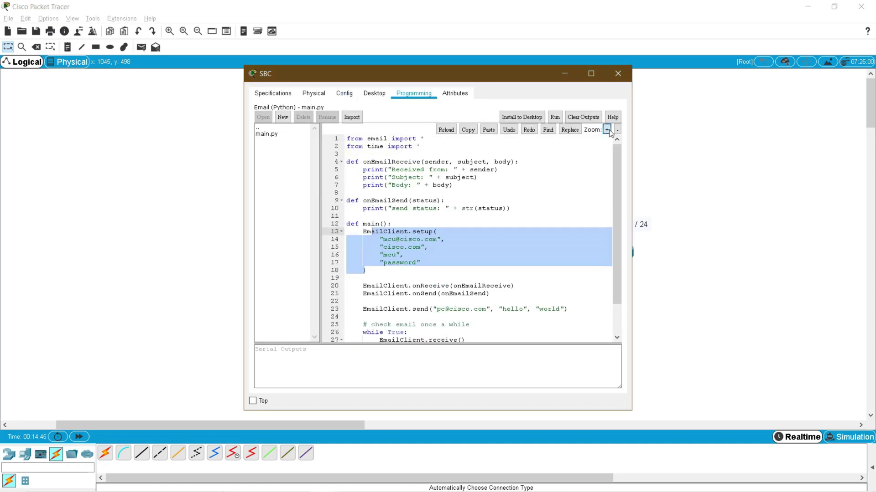
left_click(607, 130)
left_click(608, 131)
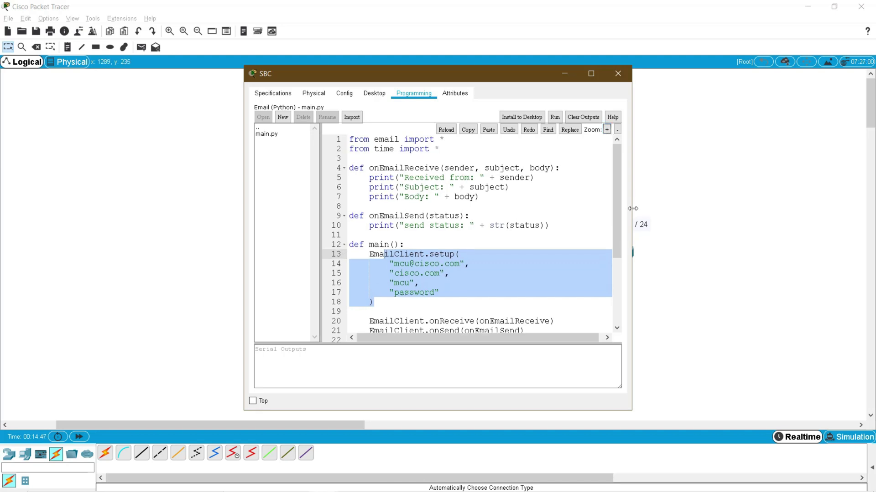
left_click_drag(633, 208, 765, 208)
left_click(405, 273)
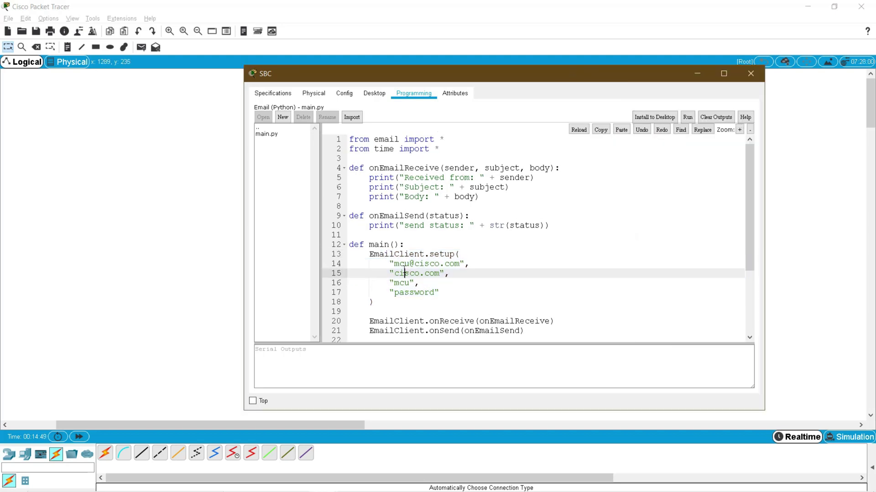
key("Down")
key("Down")
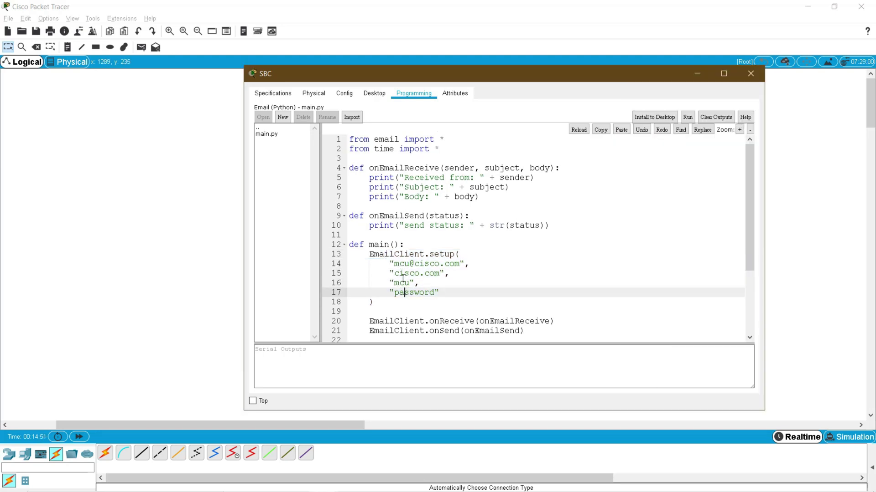
left_click_drag(394, 264, 522, 262)
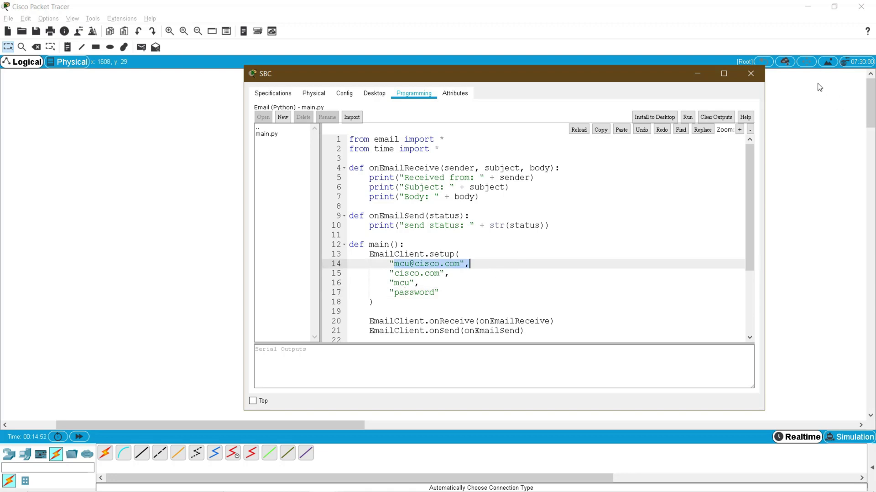
left_click(760, 81)
left_click(284, 351)
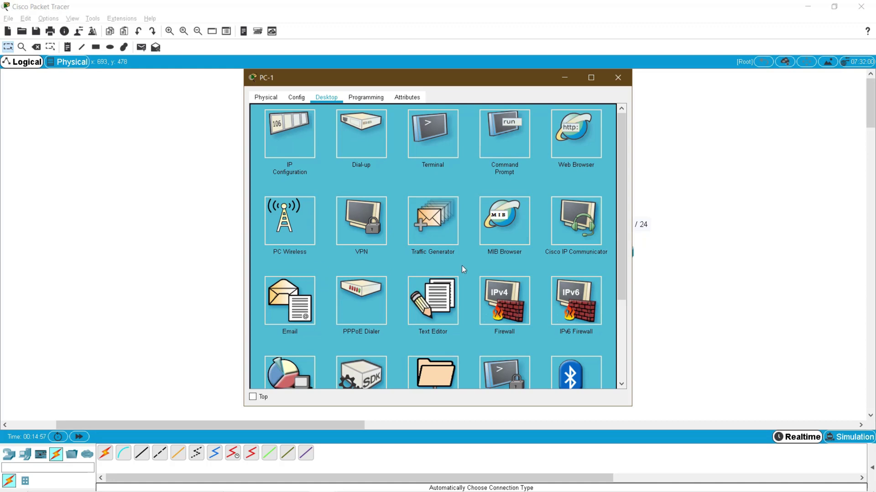
- In PC-1's Email configuration, enter the name pc and the account's cisco.com email address
scroll(462, 266, "down", 2)
scroll(462, 266, "up", 2)
left_click(288, 302)
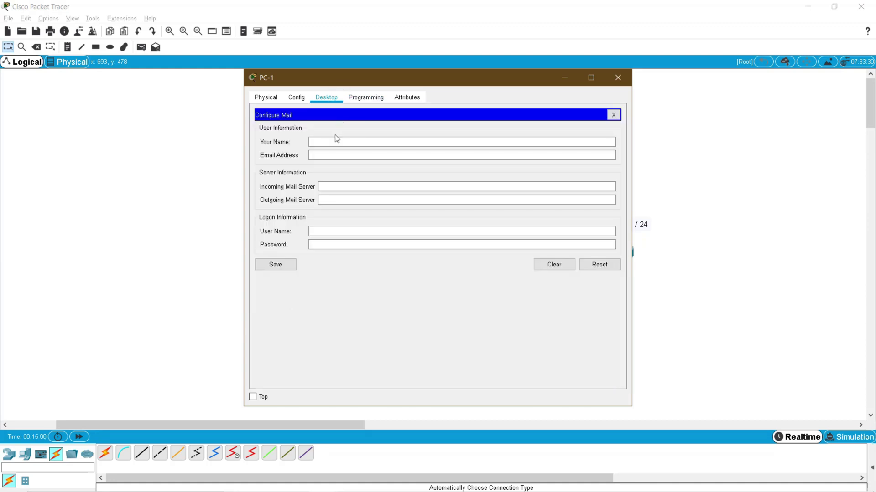
left_click(333, 142)
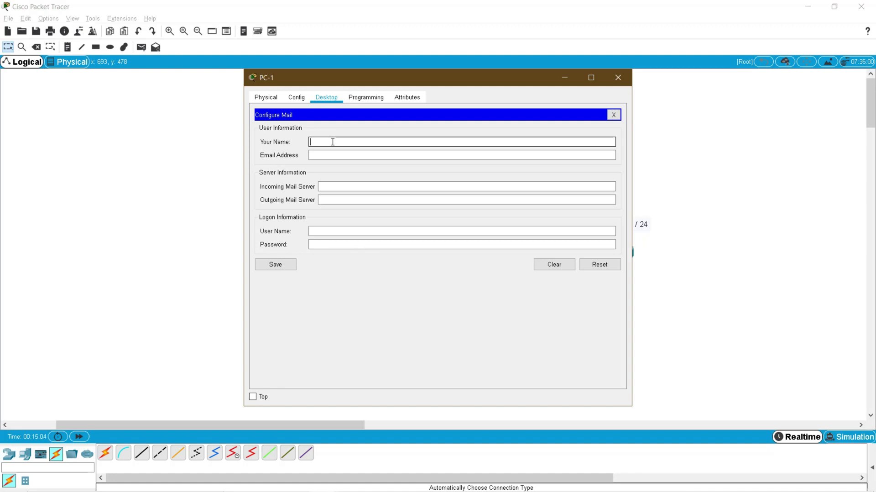
type("pc")
key("Tab")
type("pc")
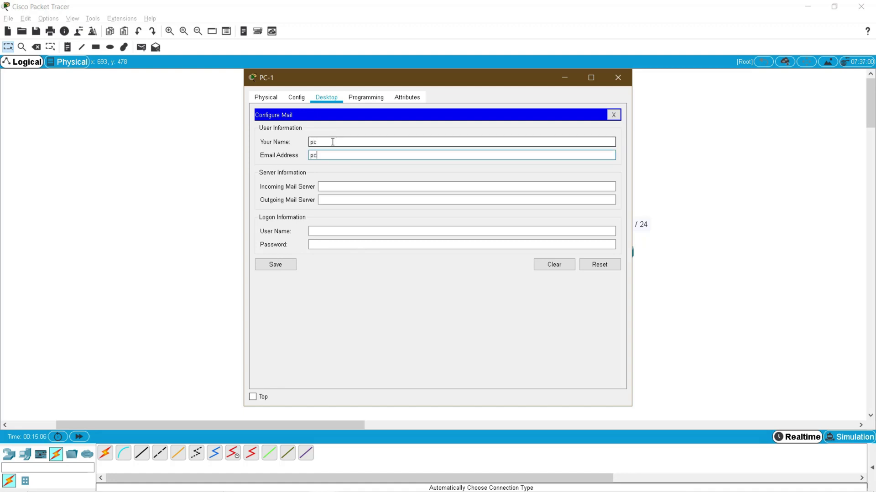
type("@cisco.com")
- Set incoming and outgoing servers to 192.168.1.100, enter user name and password, and save
left_click(356, 187)
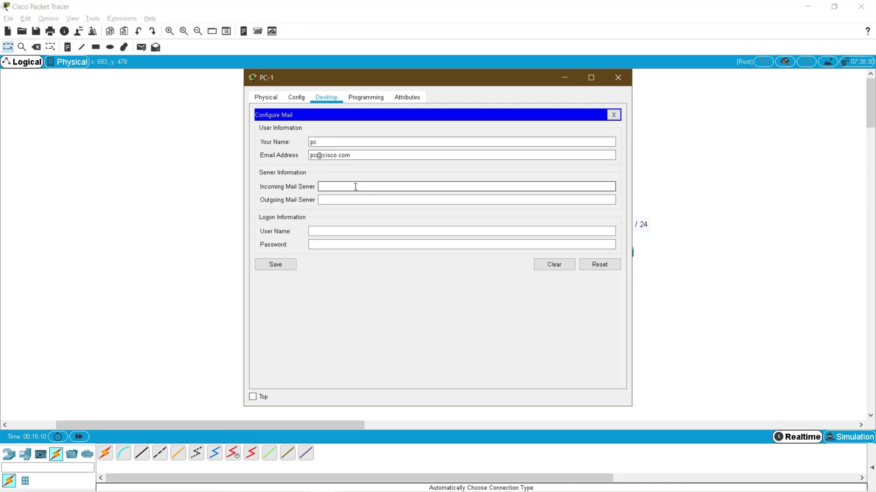
type("192.168.1.100")
key("Tab")
type("192")
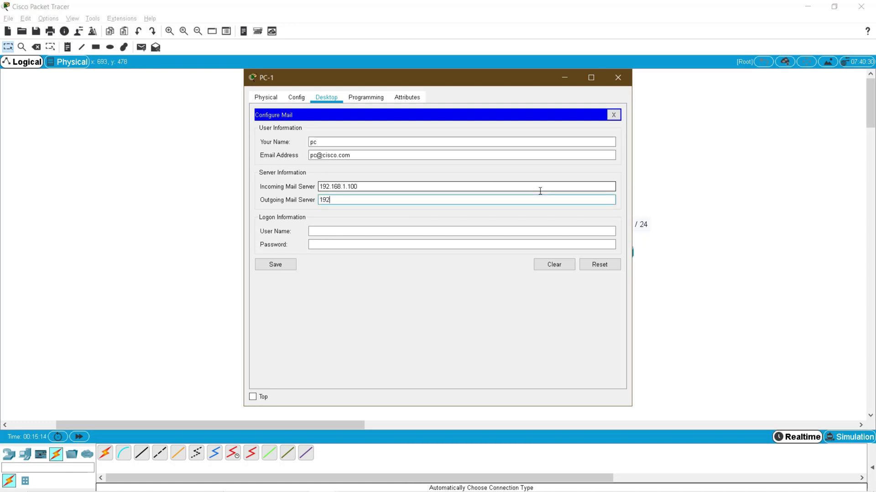
type(".168.1.100")
left_click(333, 233)
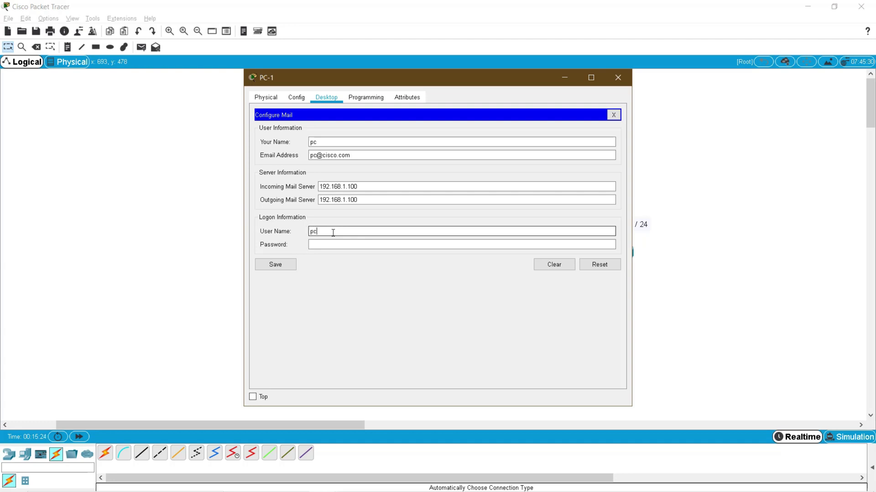
key("Tab")
type("pc")
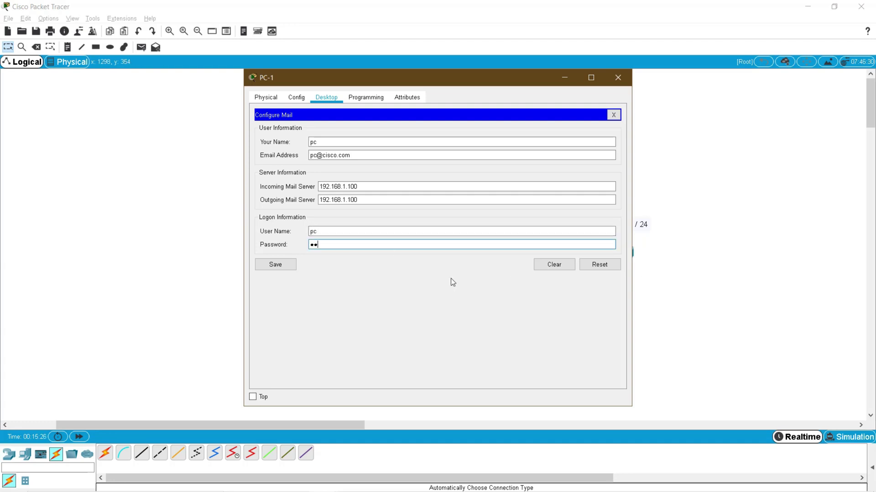
left_click(278, 267)
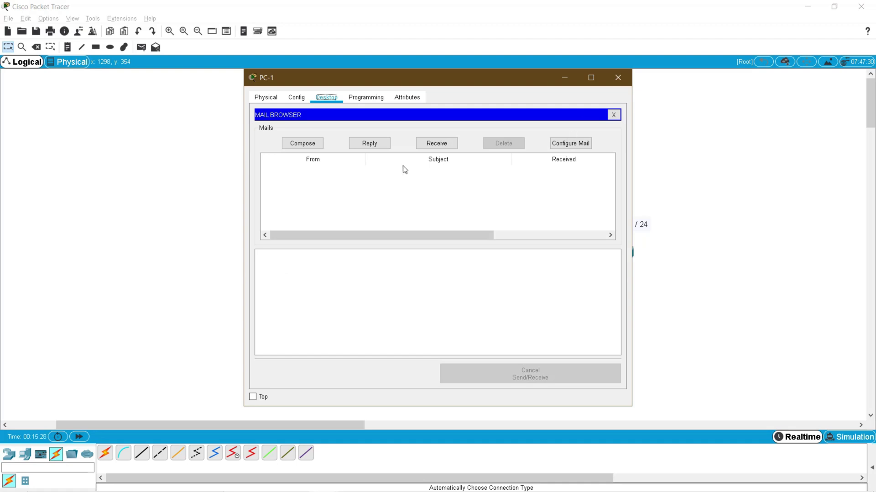
left_click(403, 189)
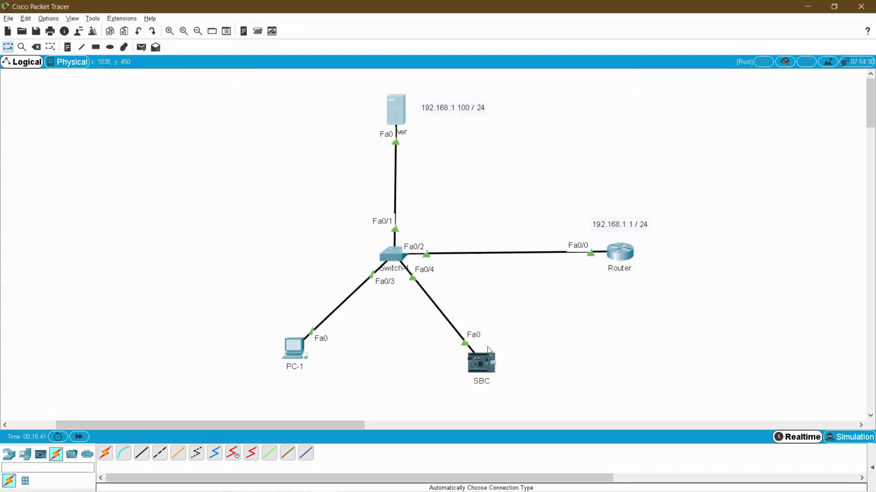
- Open the SBC's Python code on the right side and zoom it three steps
left_click(481, 362)
left_click_drag(466, 70, 640, 74)
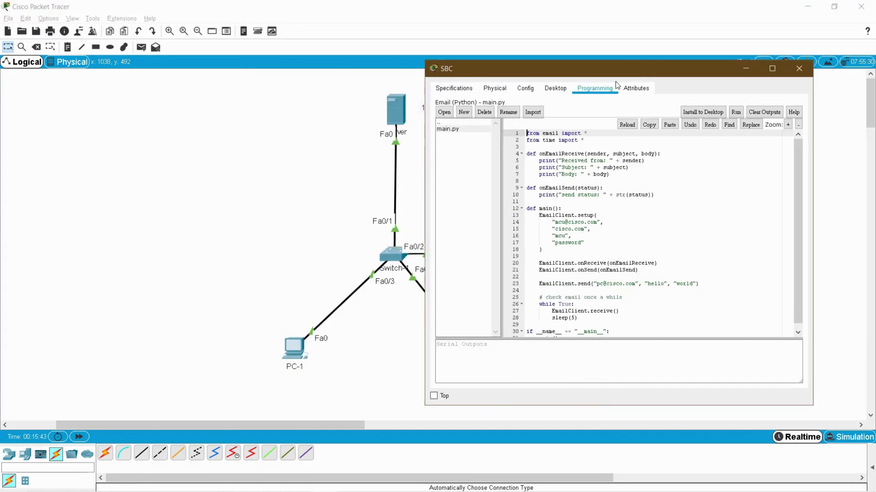
left_click(788, 124)
left_click(787, 124)
left_click(787, 125)
left_click(787, 124)
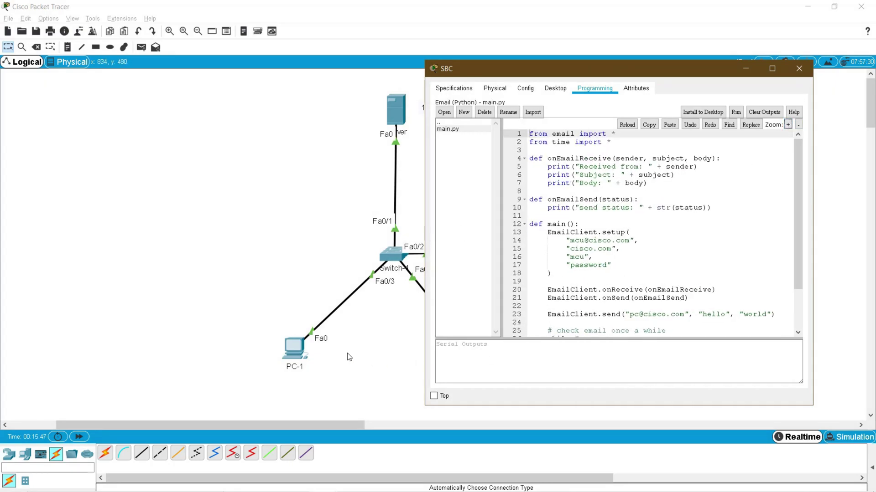
- Open PC-1's mail inbox in a narrowed window on the left
left_click(297, 349)
left_click_drag(445, 86, 250, 85)
left_click(93, 305)
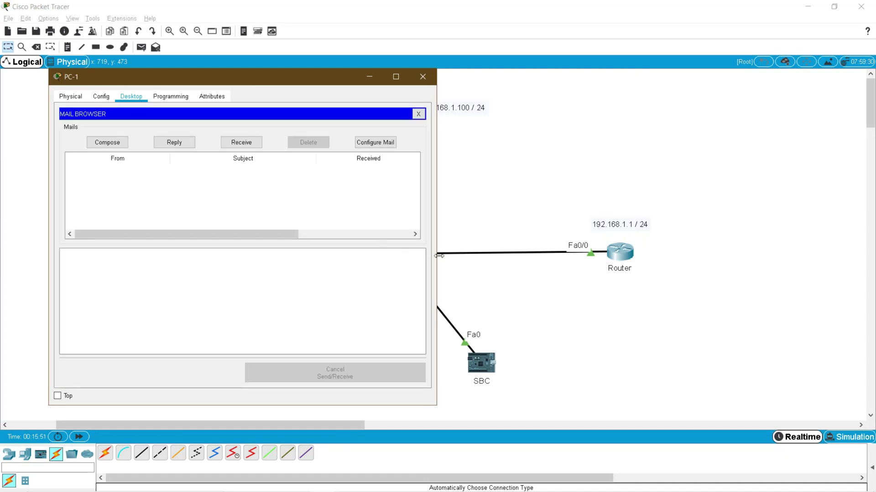
left_click_drag(437, 255, 384, 256)
left_click_drag(260, 86, 229, 62)
- Run the SBC's email script and confirm it prints send status 2
key("alt+Tab")
key("Tab")
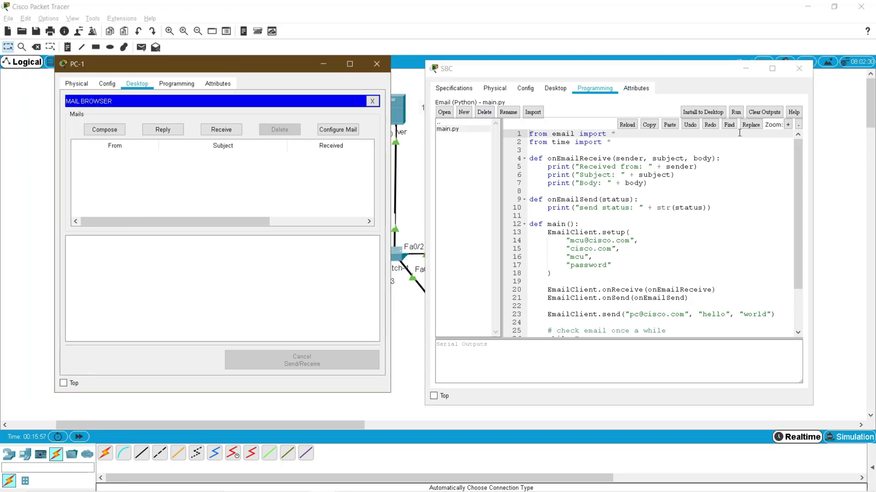
left_click(653, 239)
left_click(736, 112)
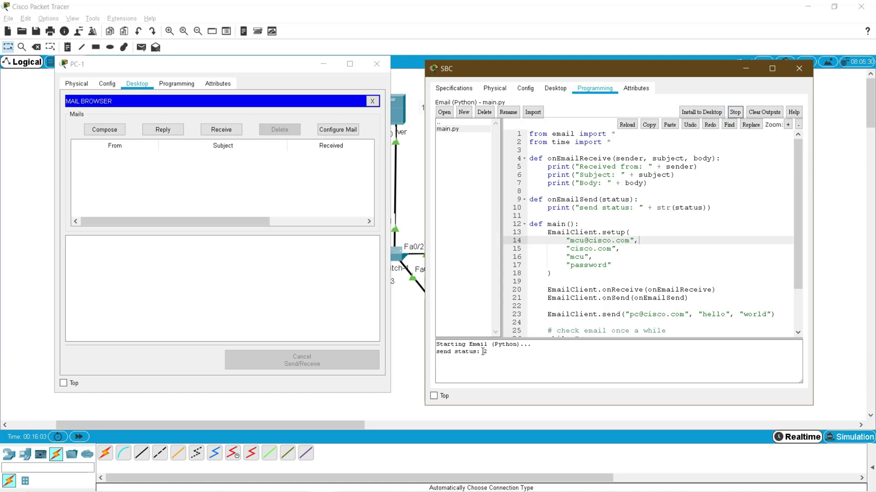
left_click_drag(483, 351, 495, 358)
- Receive PC-1's mail and open the 'hello' message with body 'world'
left_click(217, 131)
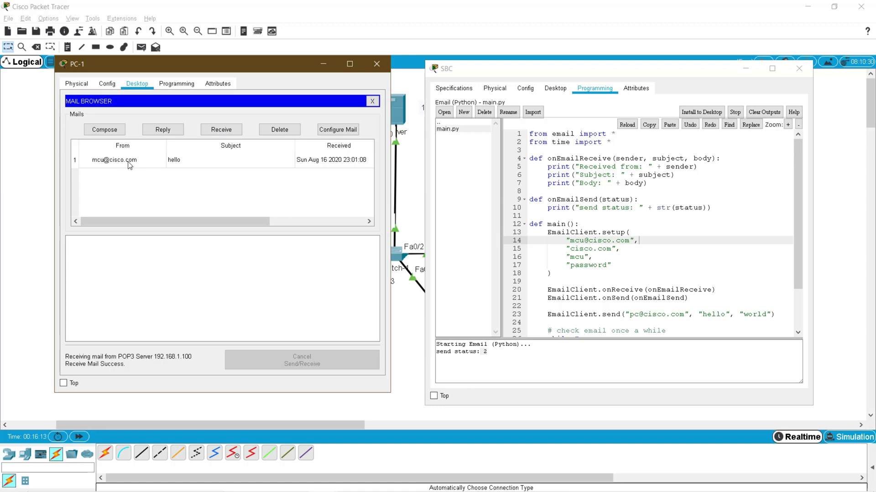
double_click(130, 162)
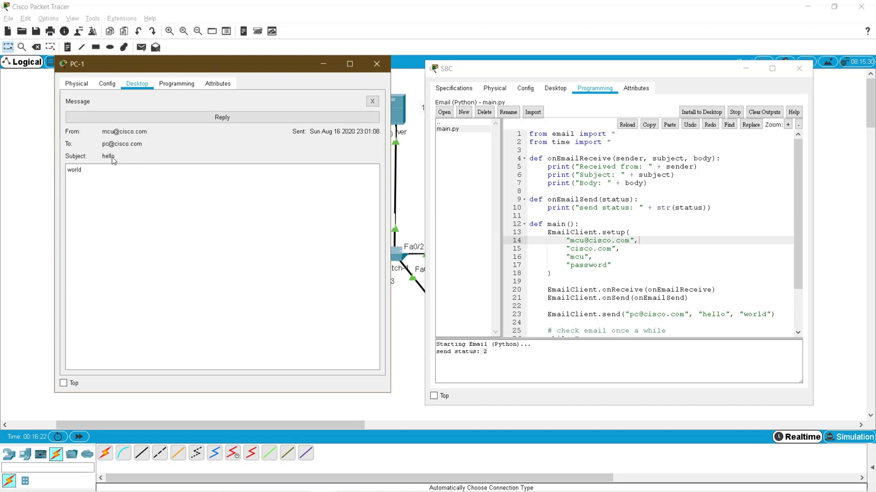
double_click(86, 171)
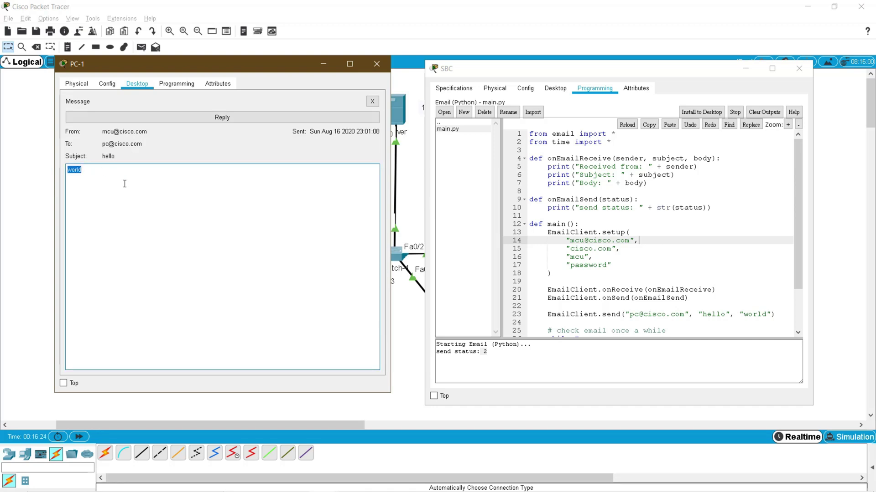
- Change the script's email subject to 'WELCOME' and body to 'I AM SBC'
left_click(723, 315)
double_click(722, 314)
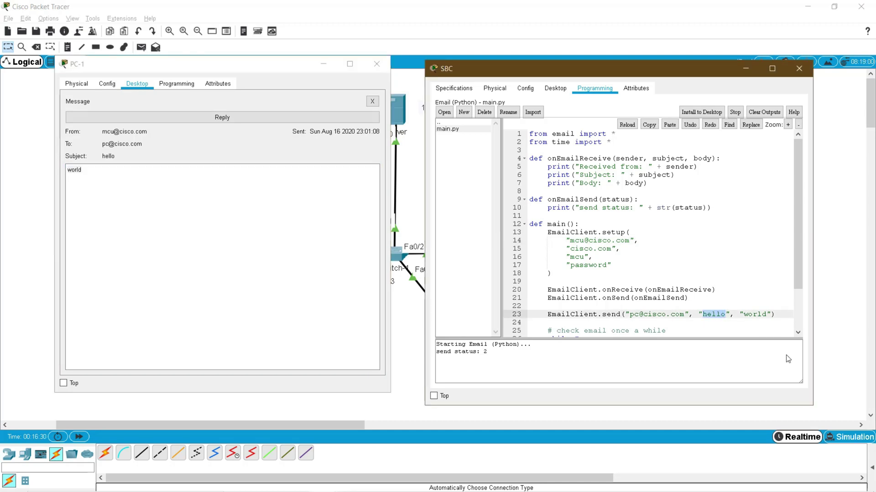
type("WELCOME")
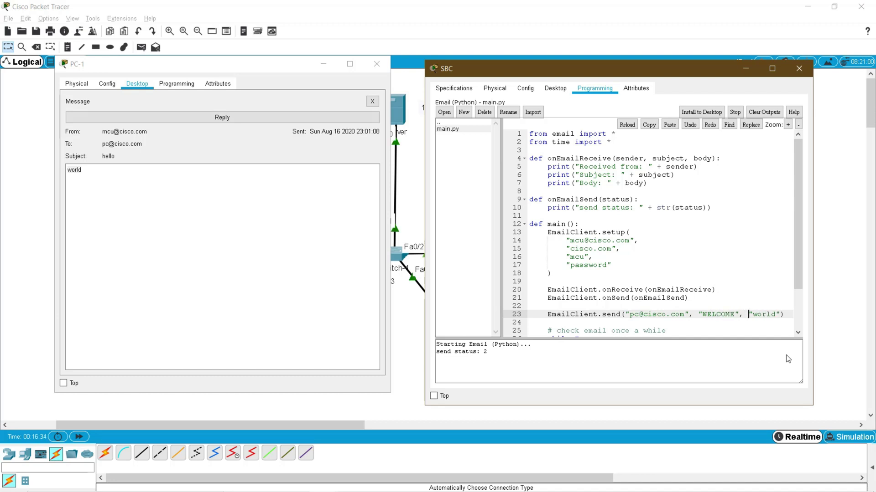
key("Right")
key("Right")
key("Right")
key("Delete")
key("Delete")
key("Delete")
key("Delete")
type("I AM SBC")
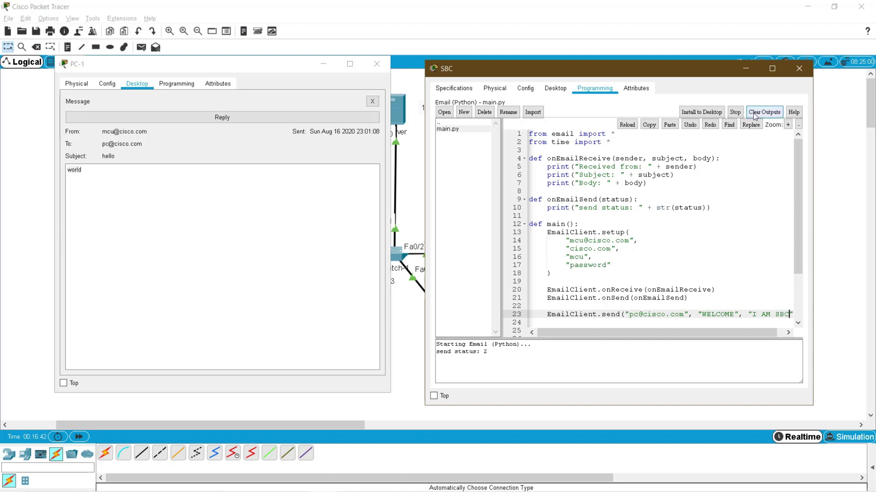
- Stop the script, clear its outputs, and run main.py again
left_click(735, 112)
left_click(735, 112)
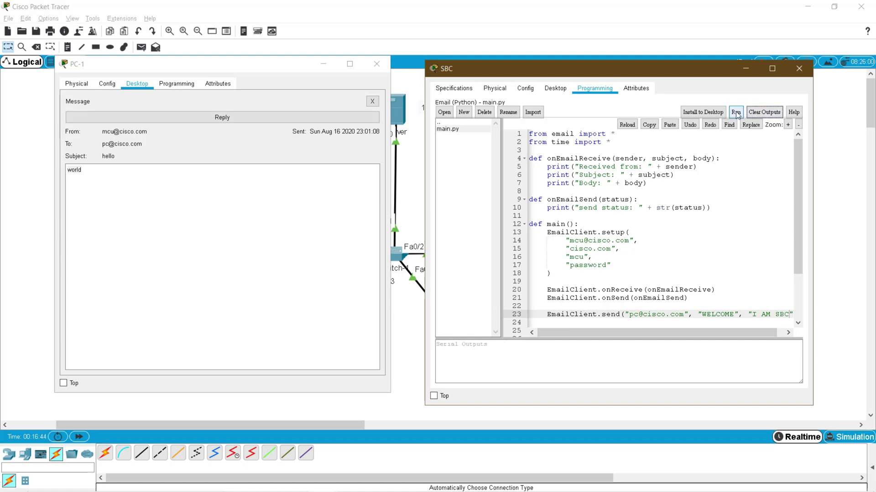
left_click(737, 112)
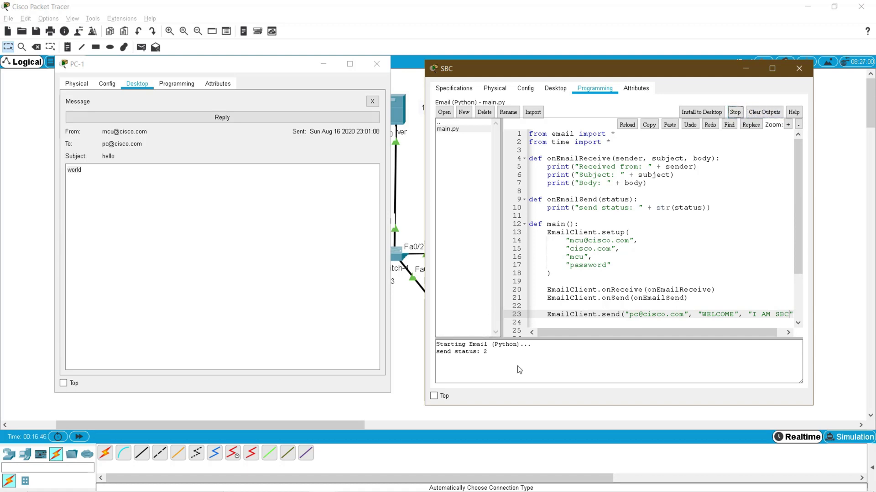
- Receive mail on PC-1 and open the SBC's WELCOME message reading 'I AM SBC'
left_click_drag(476, 353, 486, 352)
left_click(372, 101)
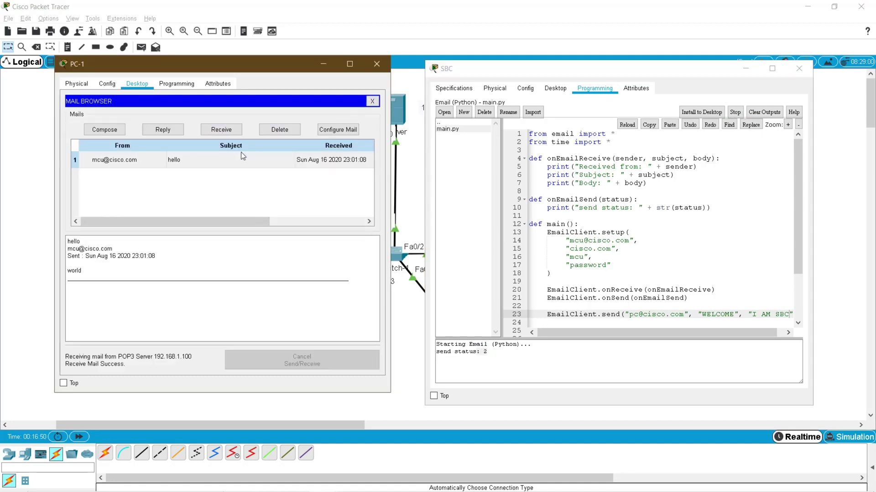
left_click(233, 131)
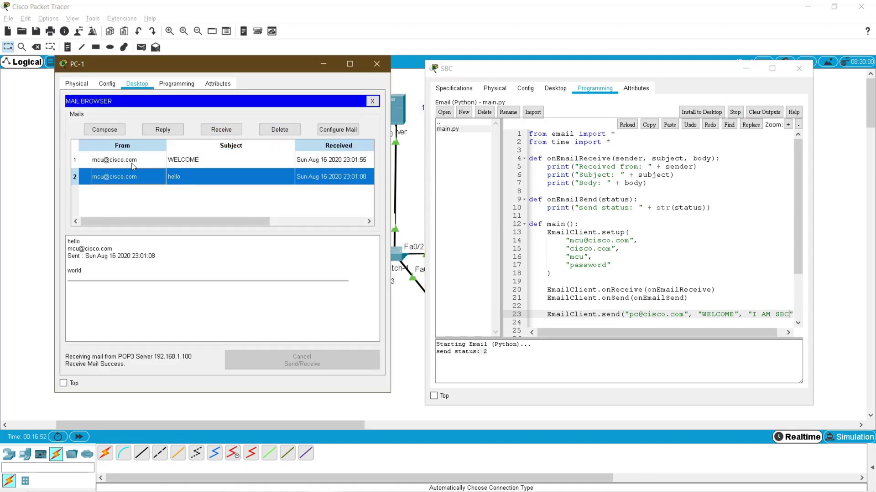
left_click(135, 162)
double_click(135, 162)
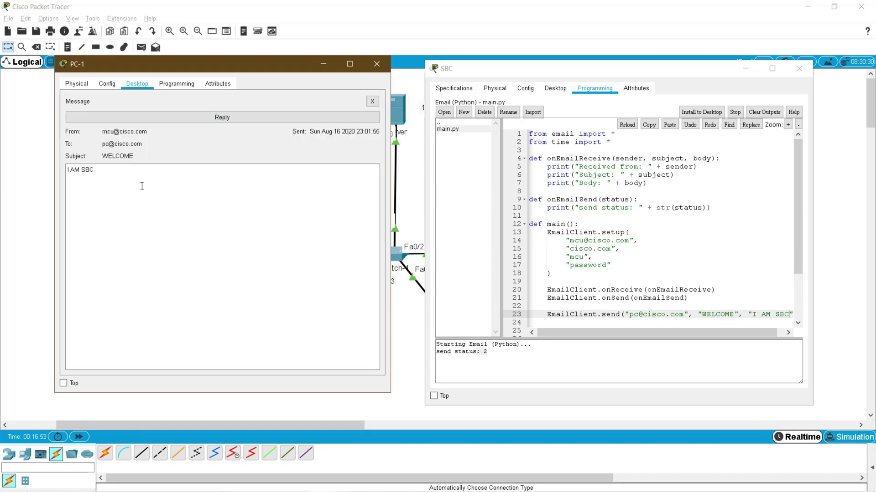
double_click(97, 171)
left_click_drag(60, 174, 51, 173)
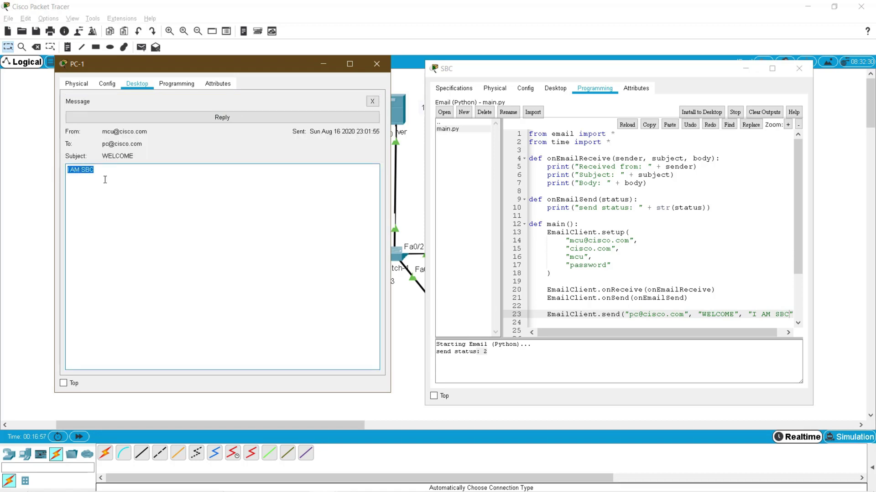
- Reply 'Thanks. Welcome you too. I am PC.' under subject RE: WELCOME and send it
left_click(173, 117)
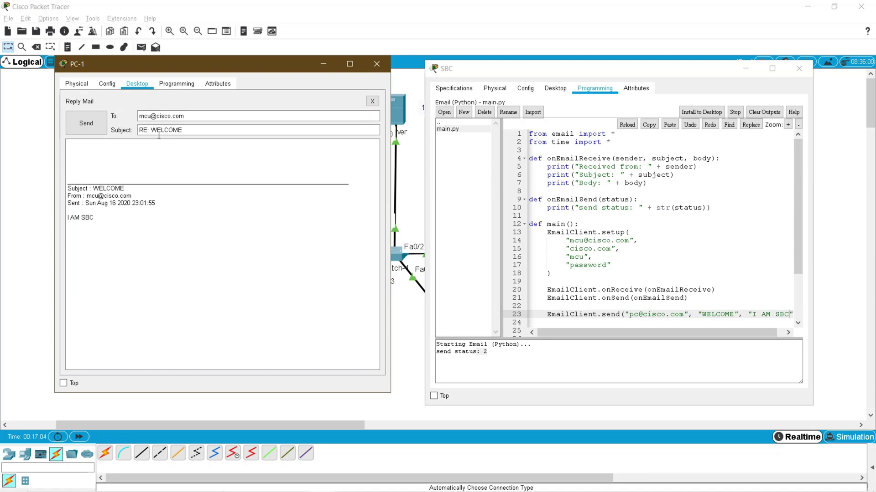
left_click(204, 129)
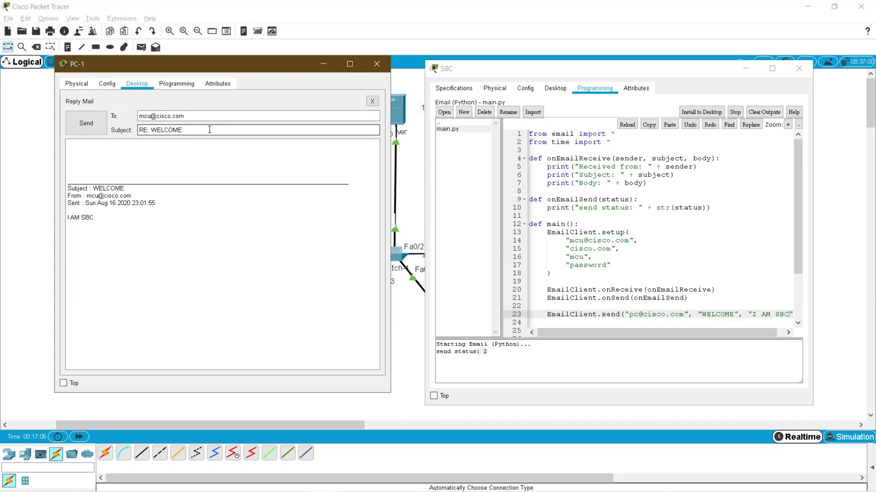
left_click(172, 147)
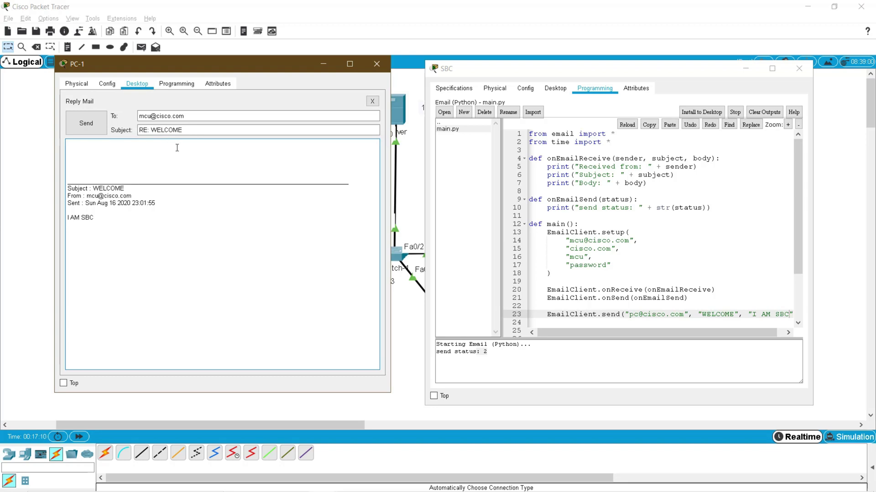
type("Thanks. Welcome you too")
key("Return")
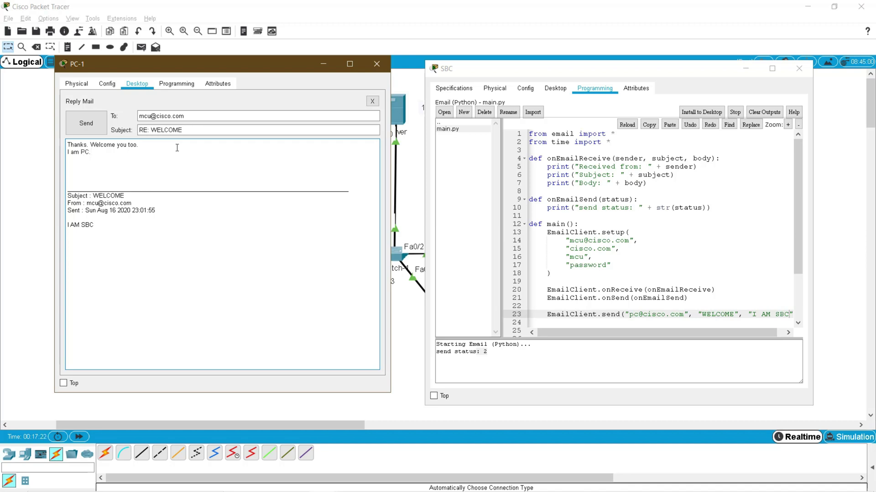
left_click(98, 127)
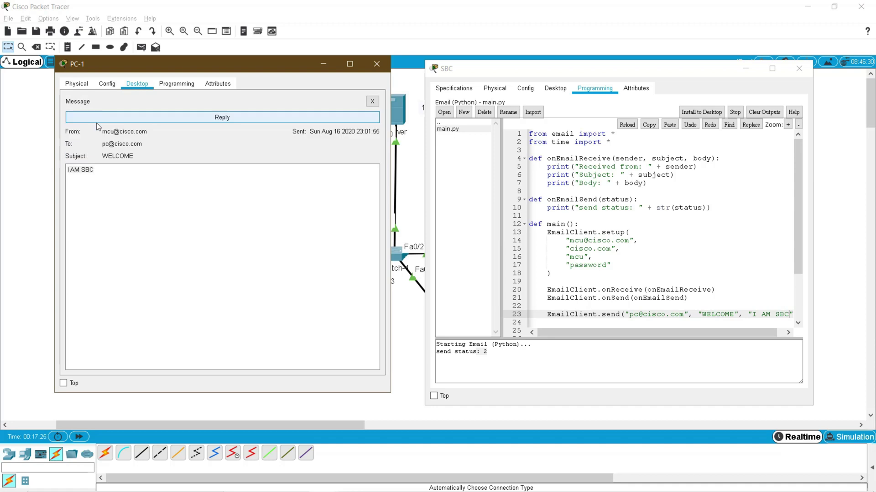
- Return PC-1 to its mail list and highlight the From and sent-date lines in the SBC output
left_click(372, 105)
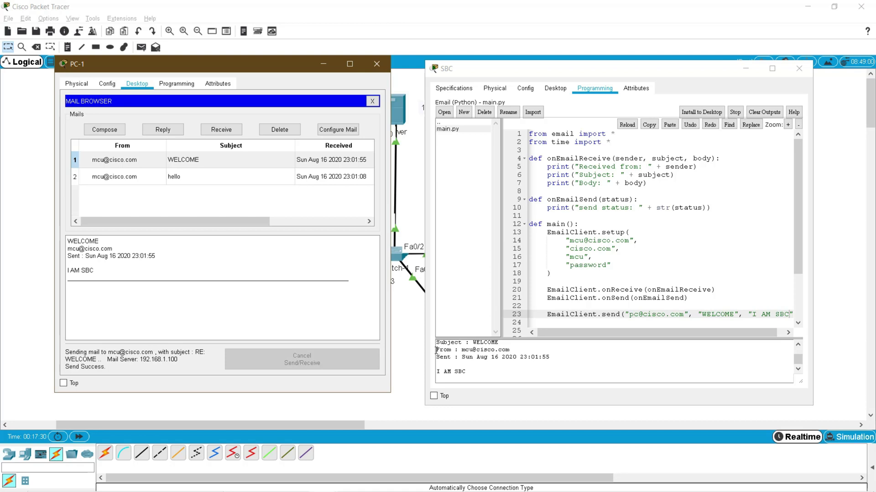
left_click_drag(438, 350, 521, 357)
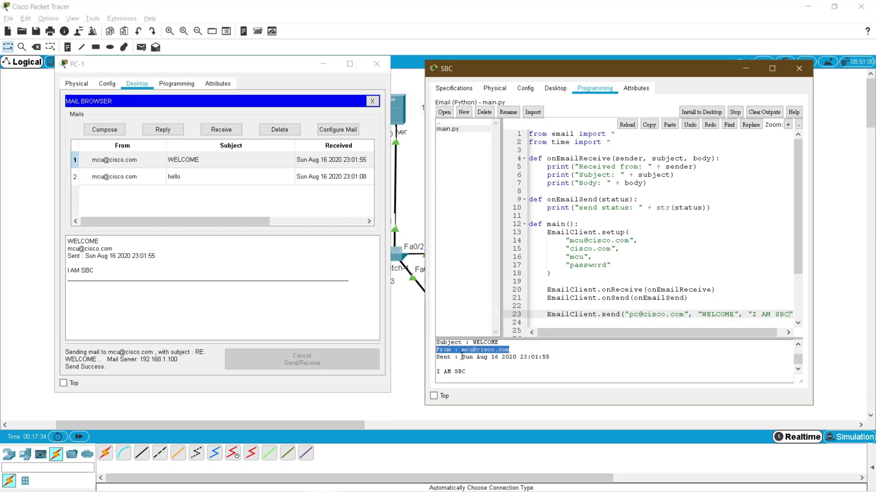
left_click_drag(462, 358, 564, 358)
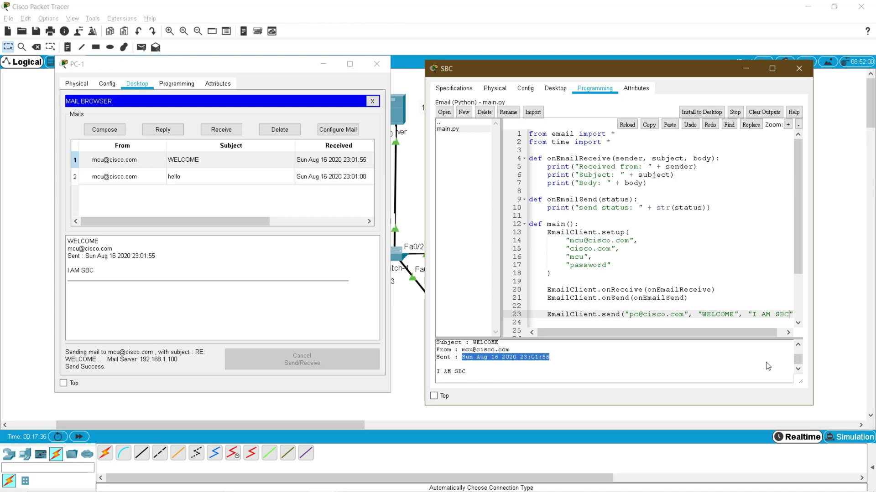
scroll(798, 347, "up", 2)
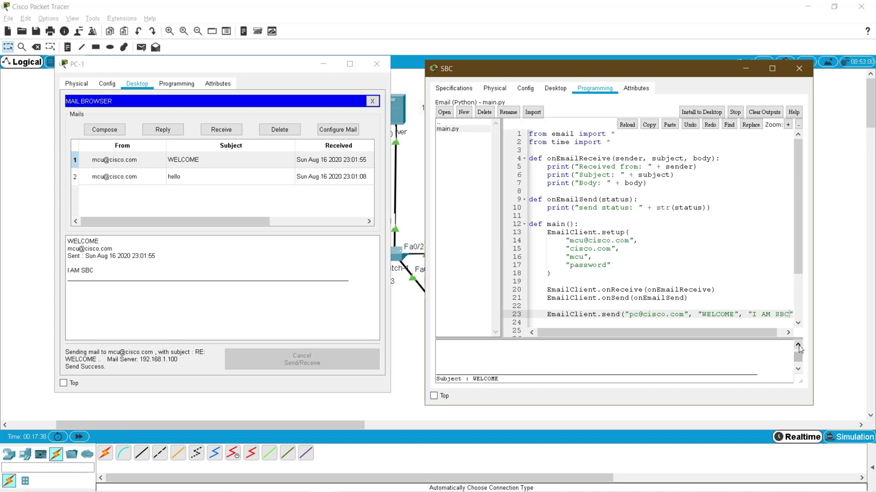
scroll(798, 360, "down", 2)
- Compare the 'I AM SBC' body line in the SBC output with PC-1's mail preview
left_click(448, 373)
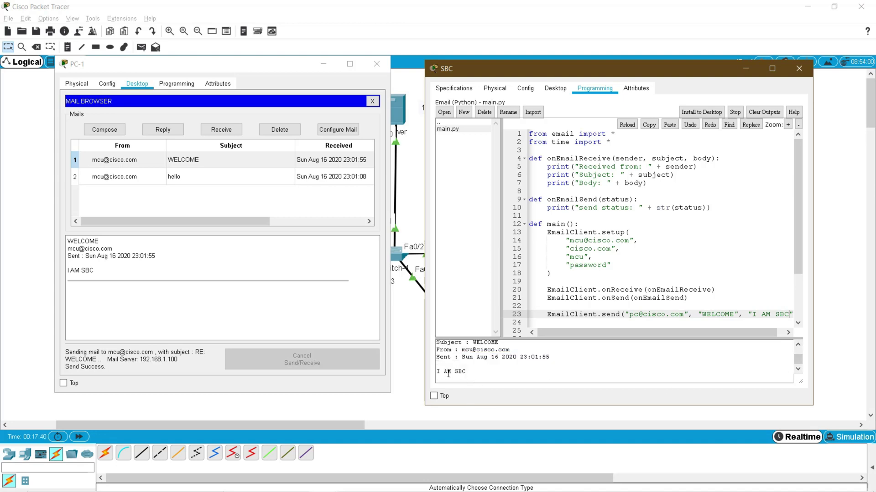
triple_click(449, 373)
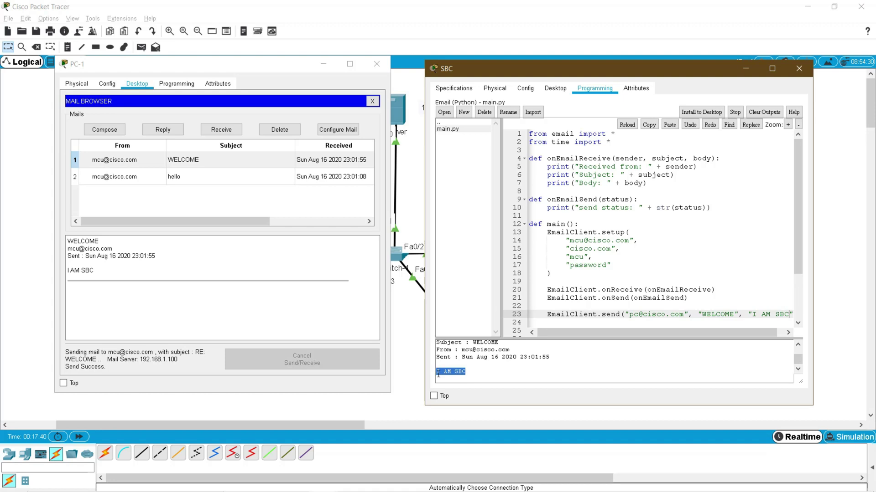
left_click(108, 273)
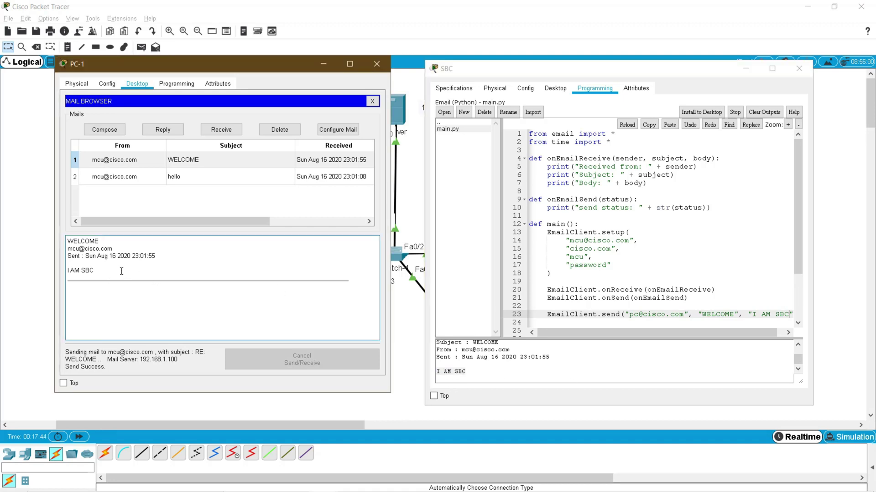
left_click_drag(112, 273, 76, 272)
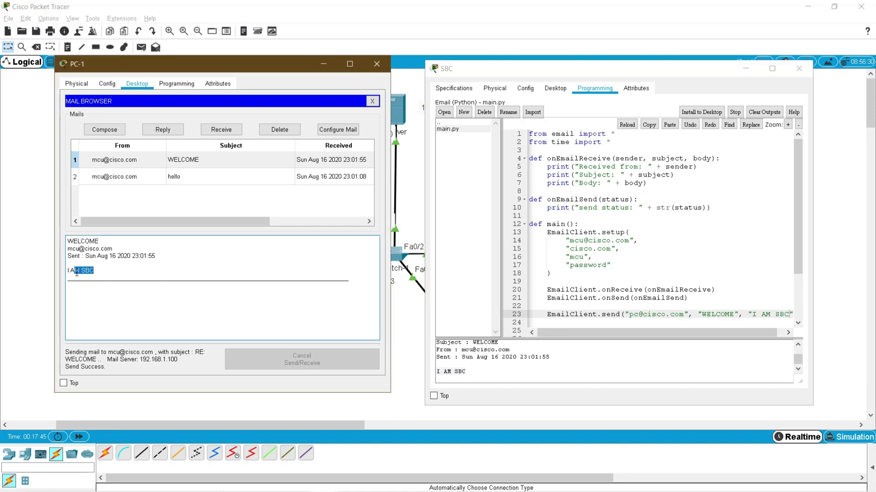
left_click(475, 373)
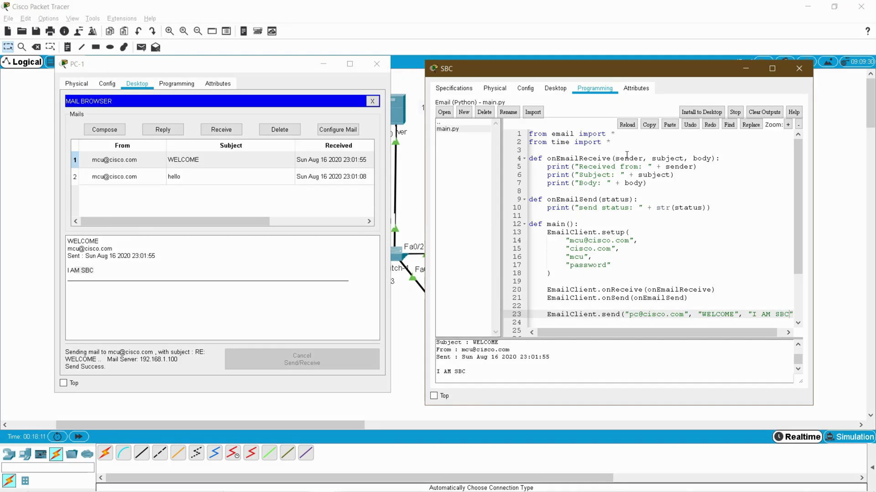
- Close PC-1 and place an MCU board, MCU0, on the canvas, opening its window
left_click(376, 64)
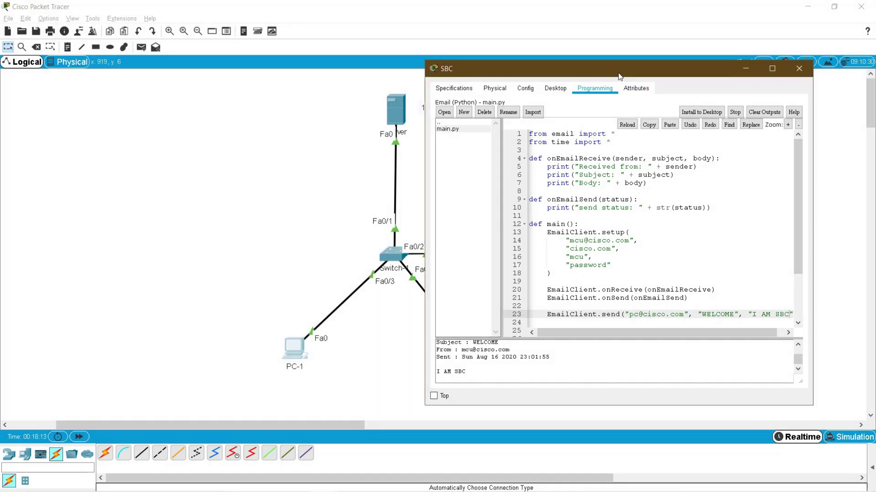
left_click_drag(620, 75, 276, 58)
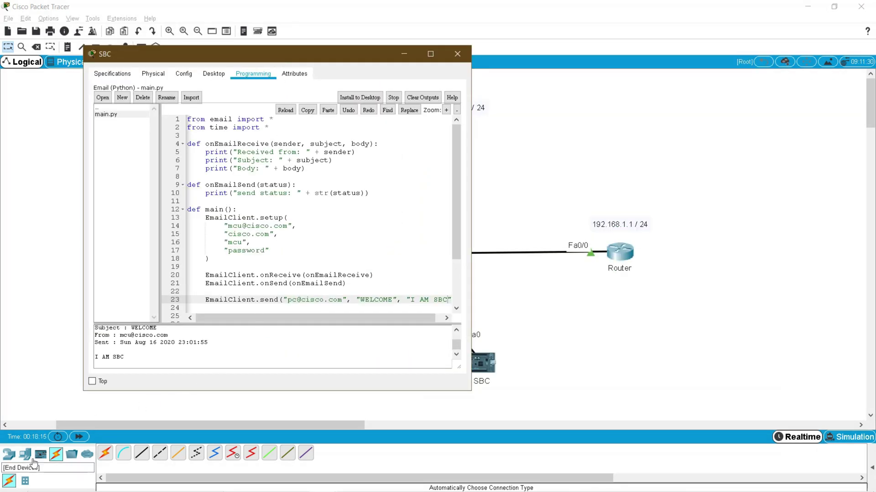
left_click(41, 458)
left_click_drag(105, 453, 750, 228)
left_click(753, 233)
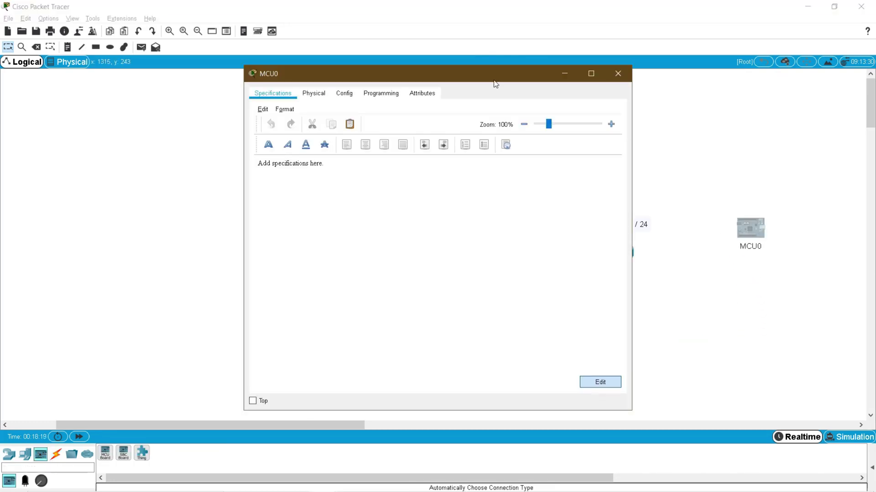
- Arrange MCU0's window on the left beside the SBC window and show MCU0's Programming area
left_click_drag(494, 85, 712, 72)
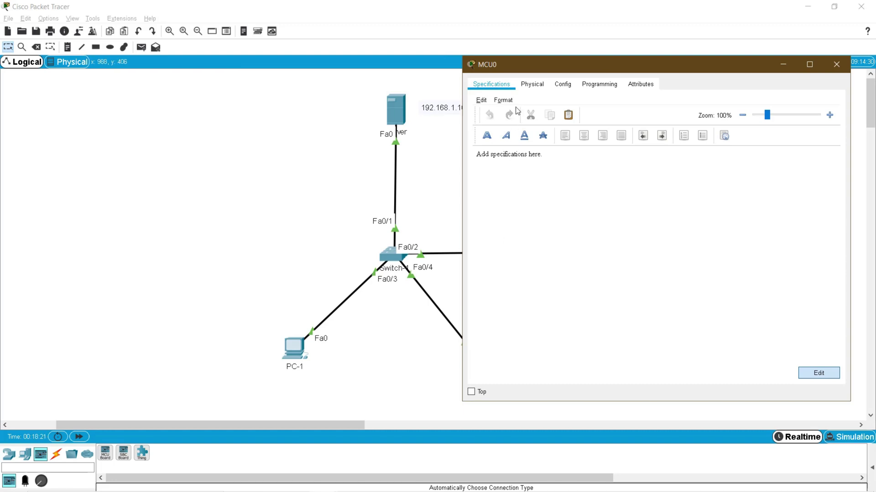
left_click_drag(547, 72, 108, 62)
left_click(481, 365)
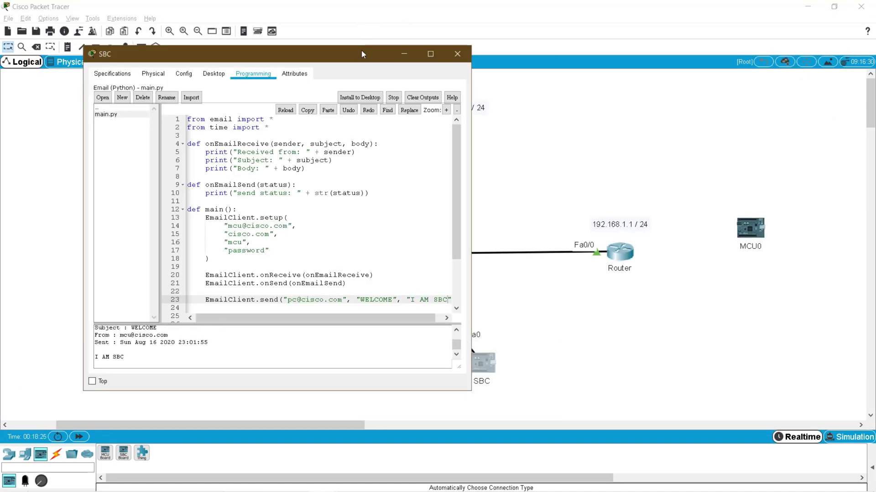
left_click_drag(361, 53, 740, 62)
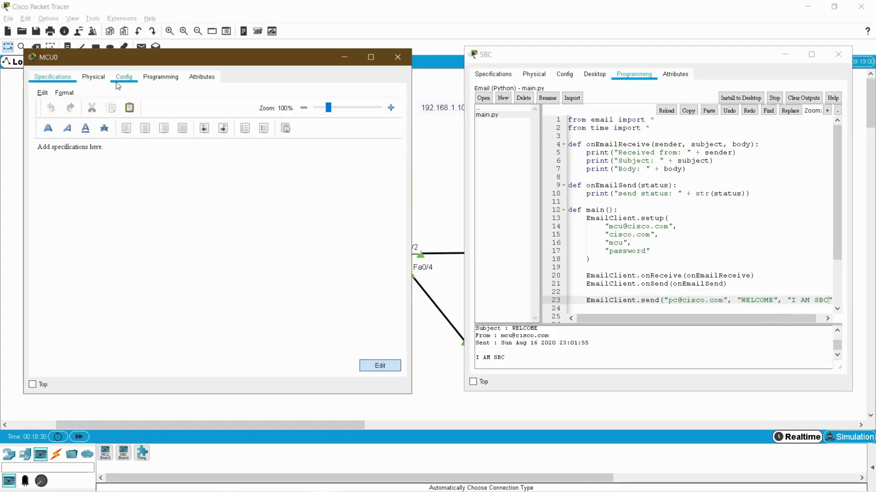
left_click(155, 78)
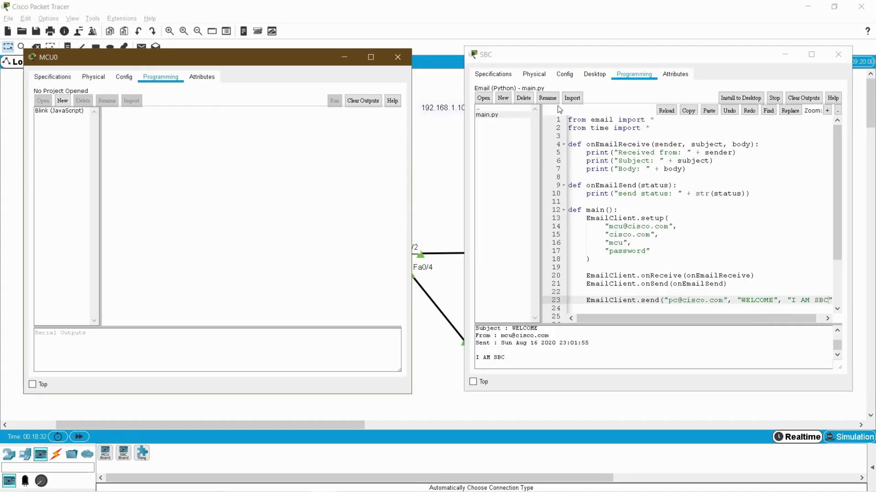
- Pick the 'Email - JavaScript' template, name the project Email, and create it
left_click(62, 101)
left_click(200, 238)
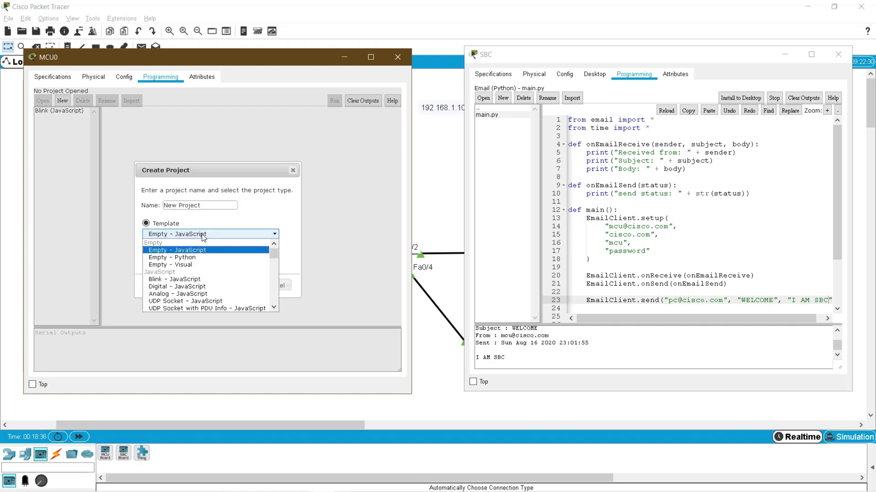
left_click(274, 308)
left_click(274, 308)
left_click(273, 308)
left_click(273, 308)
left_click(273, 308)
left_click(274, 308)
left_click(274, 308)
left_click(273, 308)
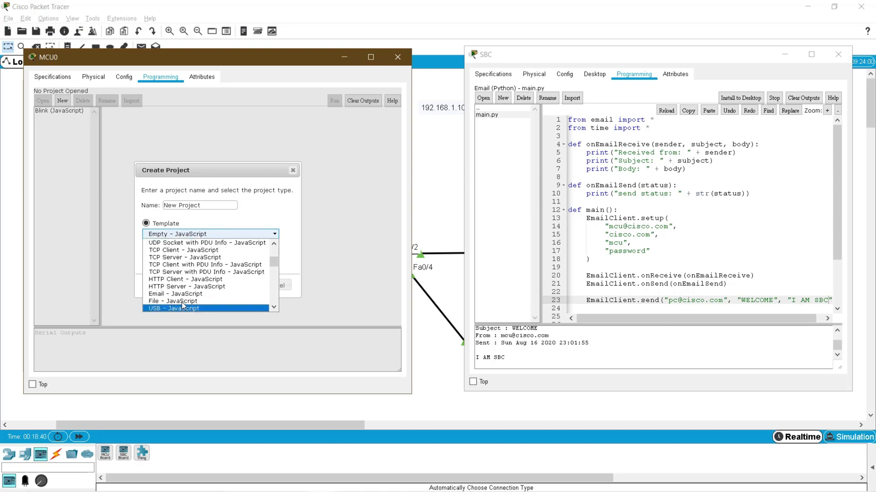
left_click(183, 308)
left_click(242, 235)
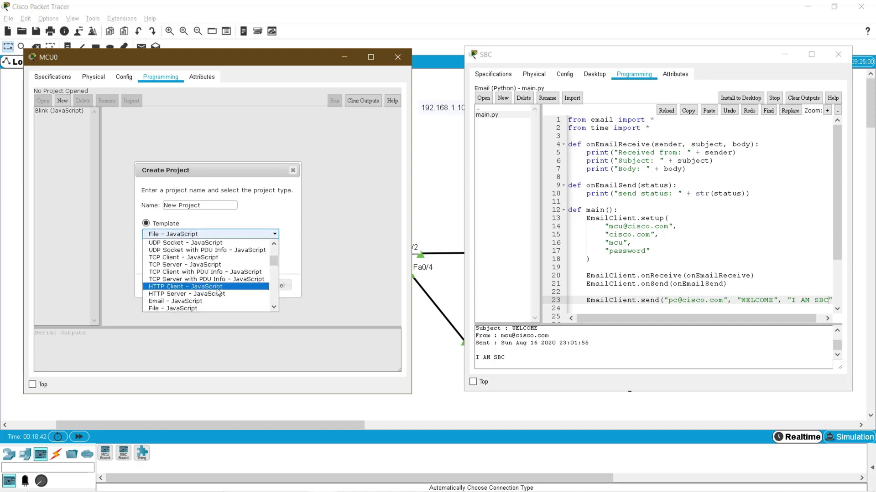
left_click(201, 301)
left_click_drag(211, 210, 56, 204)
type("Email")
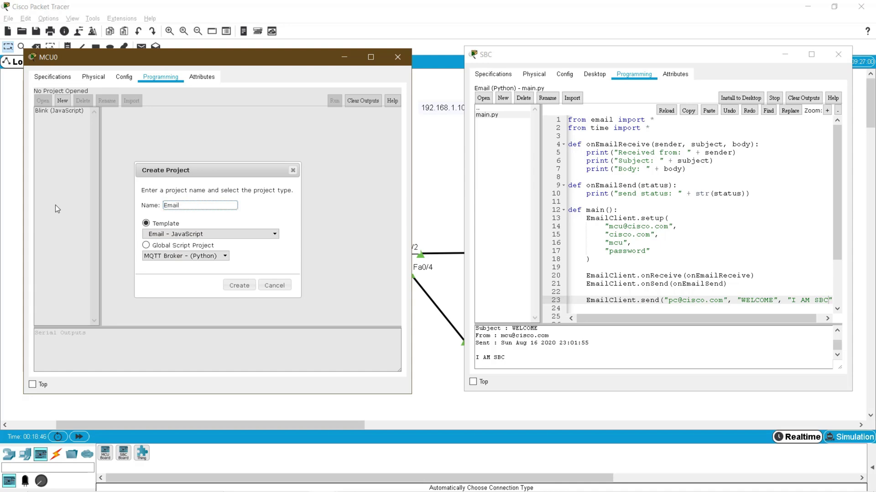
left_click(237, 286)
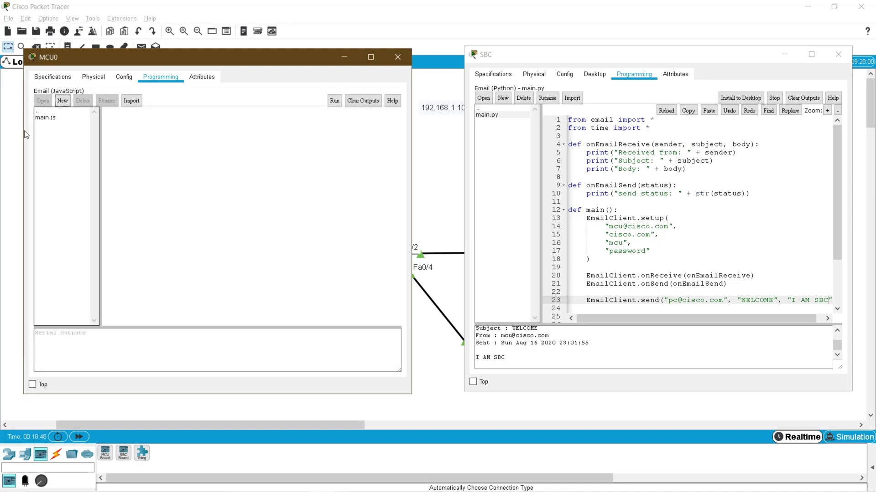
- Open MCU0's main.js and zoom its code in three times
left_click(42, 118)
double_click(42, 118)
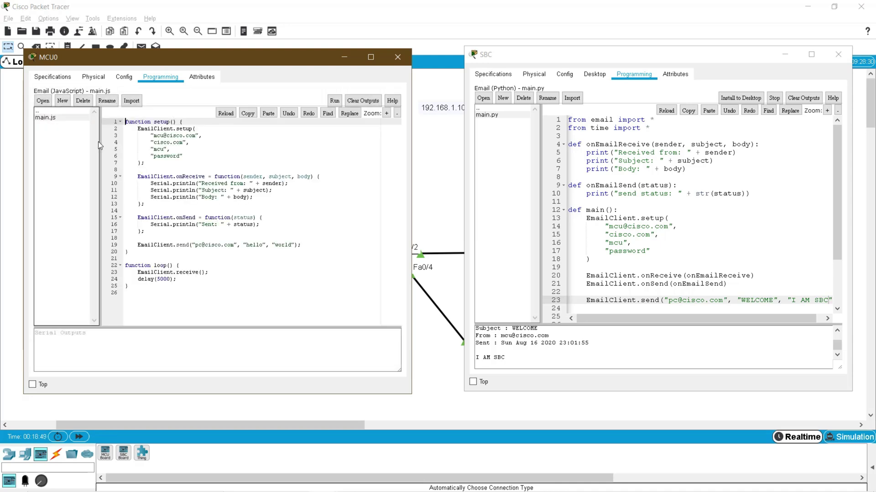
left_click(387, 113)
left_click(386, 113)
left_click(386, 114)
left_click(386, 114)
left_click(387, 113)
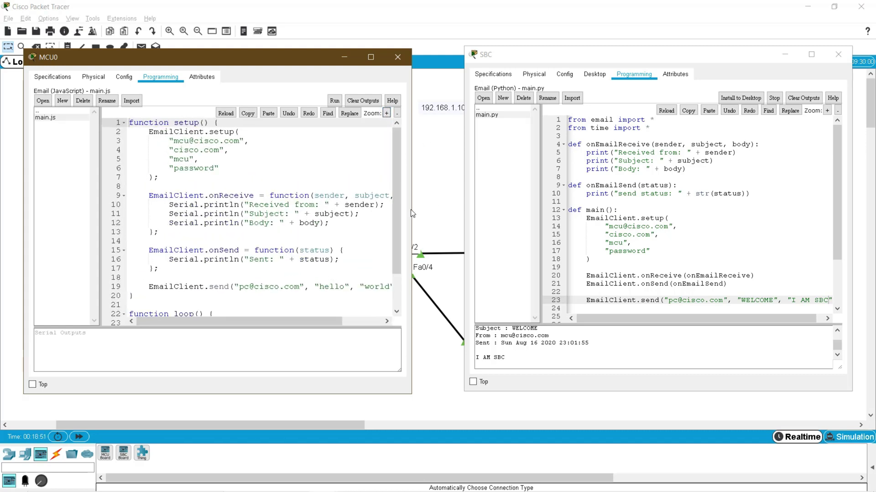
- Widen both code windows, lower the SBC output splitter, and collapse both file lists
left_click_drag(415, 209, 452, 209)
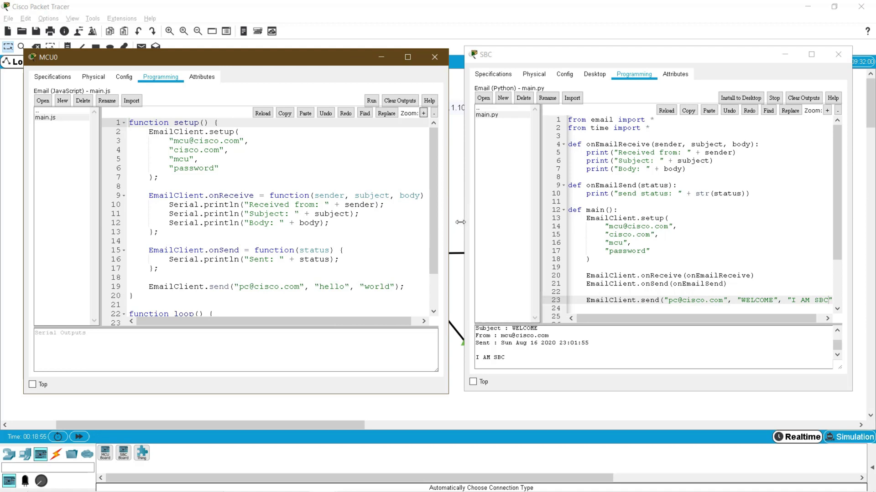
left_click_drag(463, 221, 452, 221)
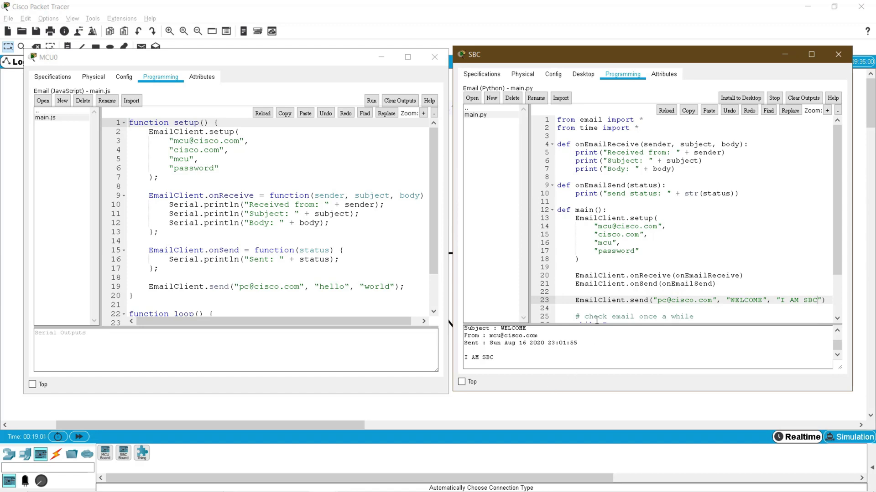
left_click_drag(596, 324, 595, 330)
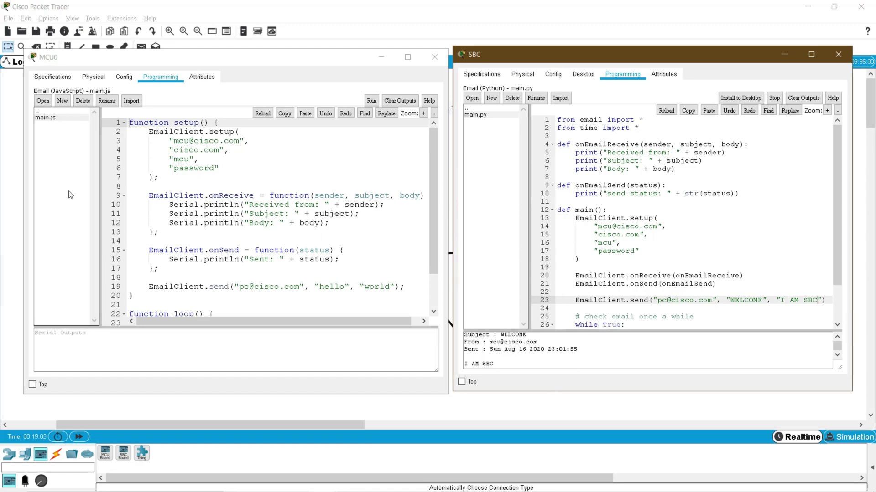
left_click(93, 198)
left_click_drag(93, 198, 28, 203)
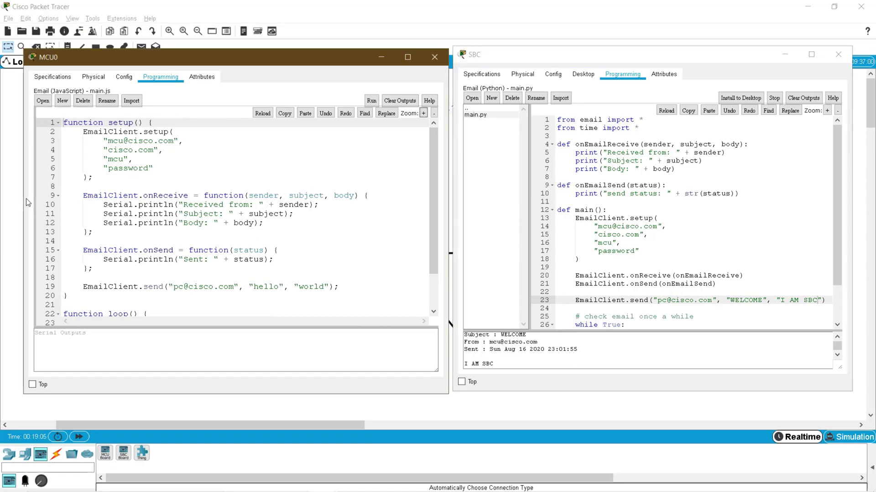
left_click(465, 215)
left_click_drag(525, 215, 466, 215)
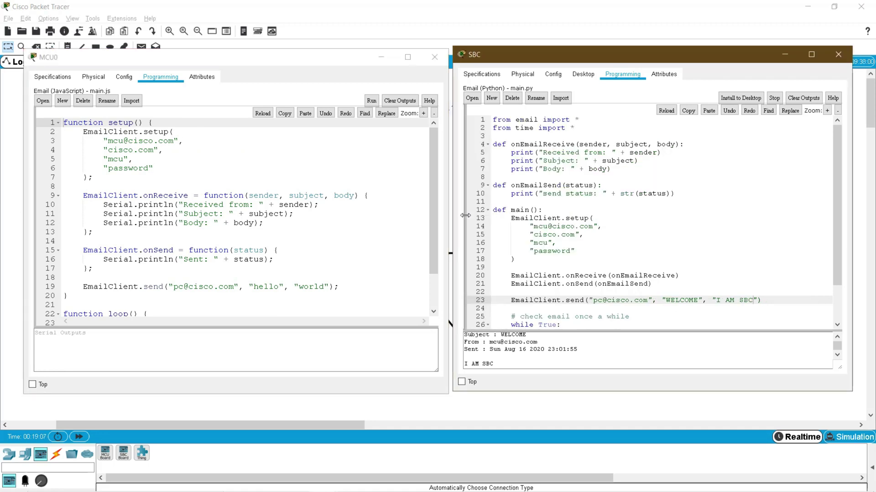
- Highlight the setup function and its EmailClient.setup block in MCU0's JavaScript
left_click(121, 126)
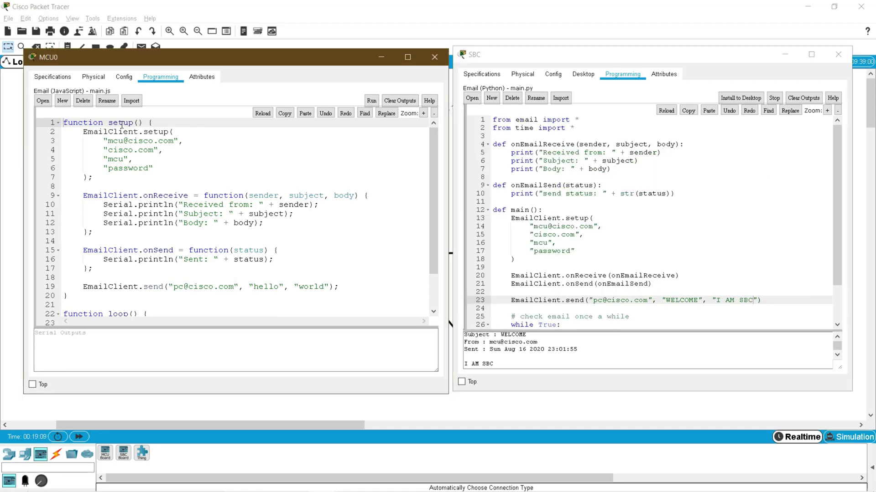
double_click(122, 125)
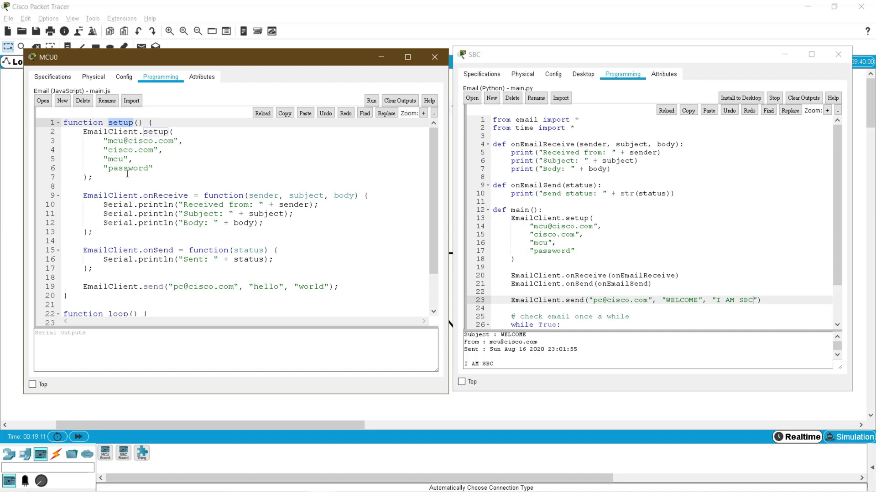
left_click_drag(81, 131, 166, 167)
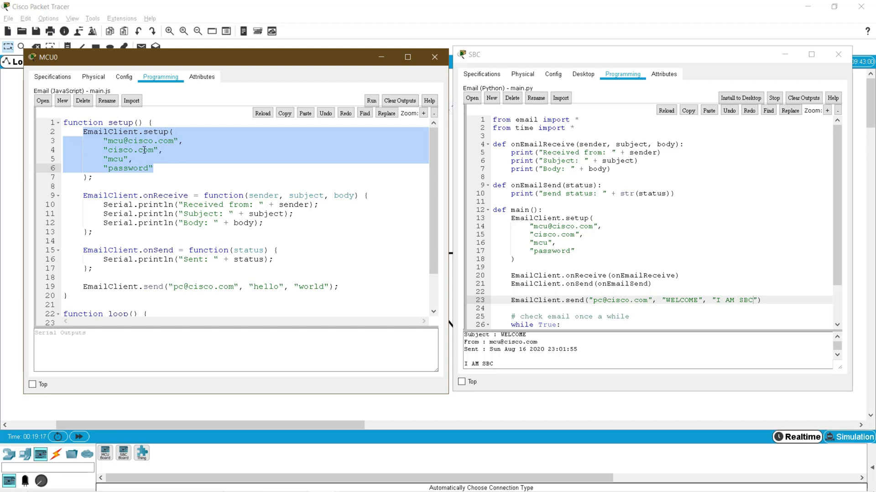
- Enlarge the SBC code and compare the EmailClient.setup block, onReceive and onSend handlers
left_click(827, 110)
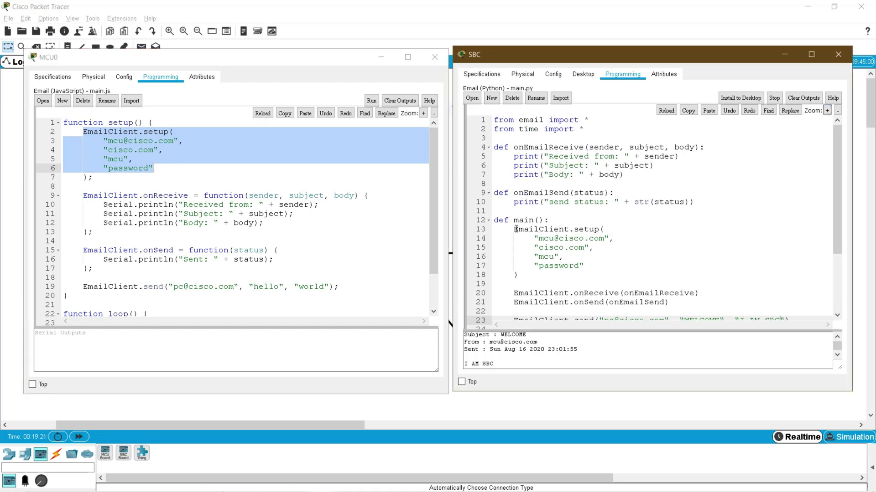
left_click_drag(516, 229, 598, 265)
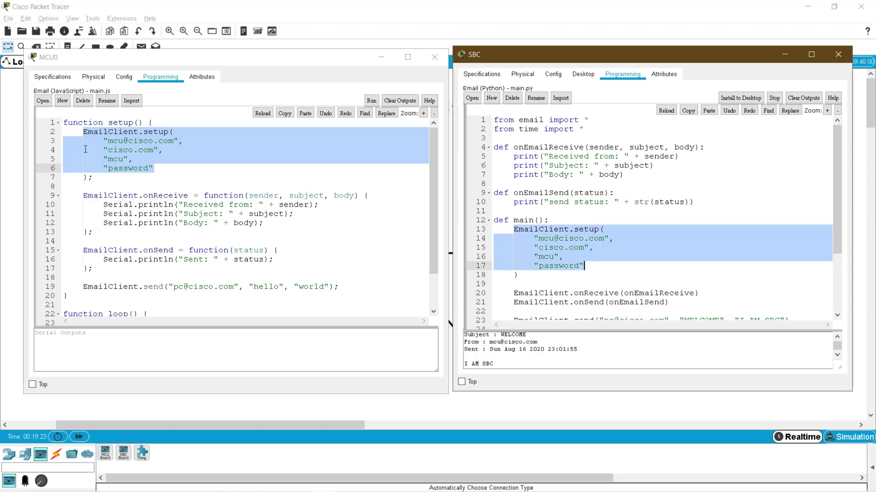
double_click(154, 195)
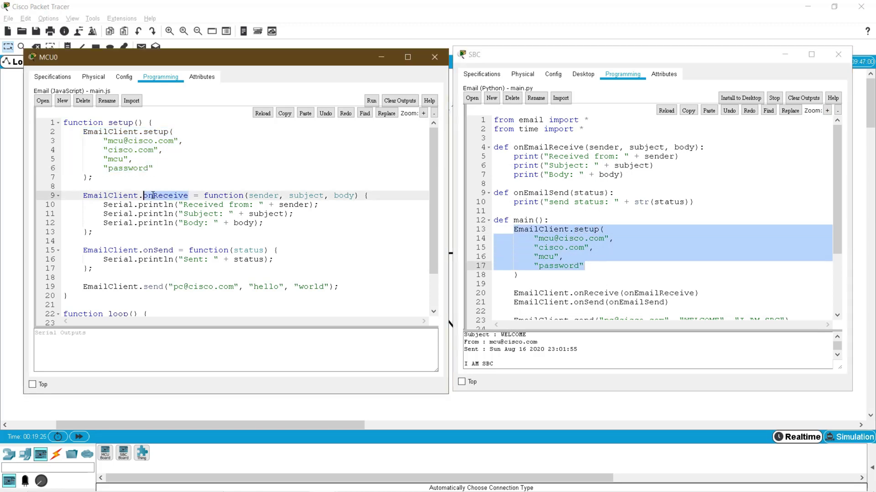
double_click(153, 249)
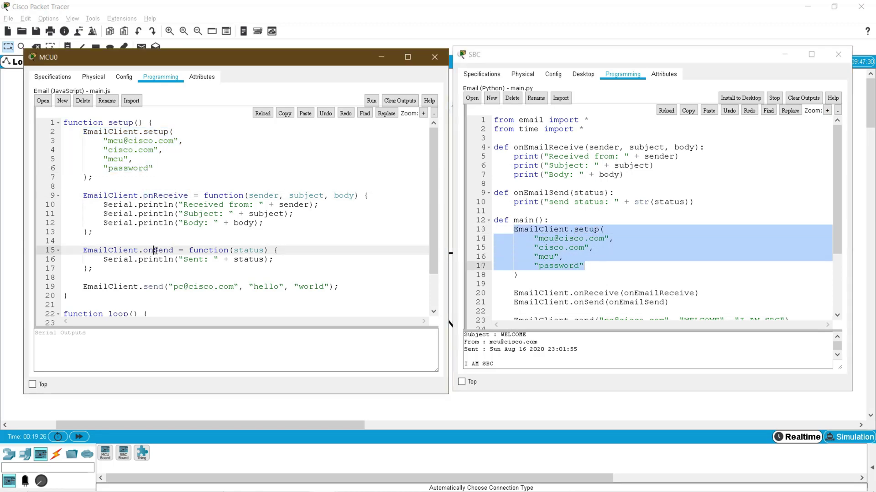
double_click(225, 196)
left_click_drag(253, 195, 345, 195)
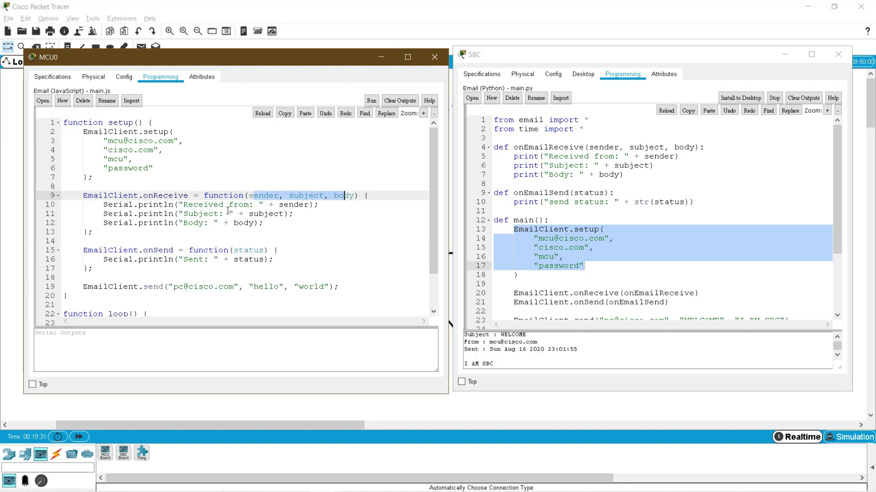
double_click(248, 250)
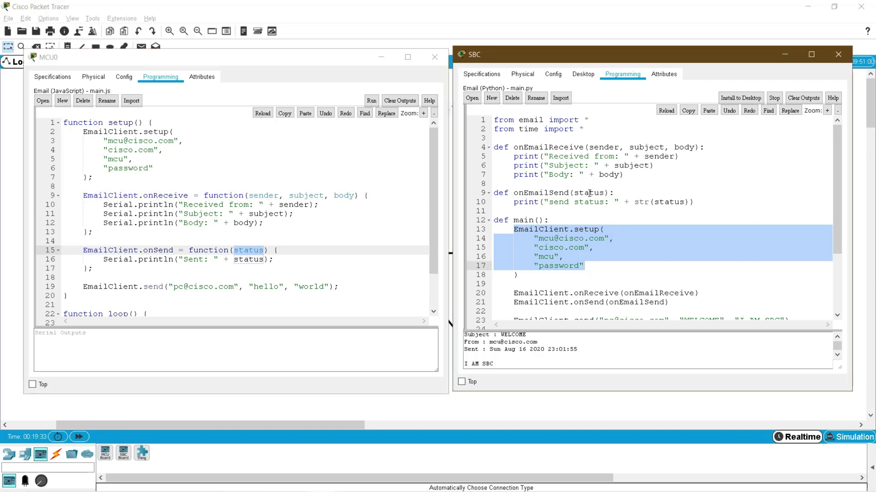
- Compare the send call and the receive loop in the JavaScript and Python code
scroll(259, 260, "down", 1)
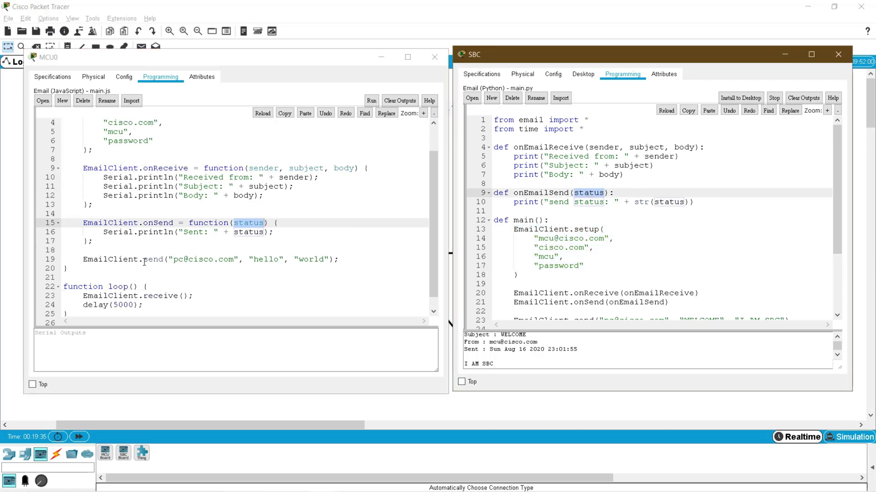
left_click_drag(144, 259, 284, 259)
scroll(618, 292, "down", 2)
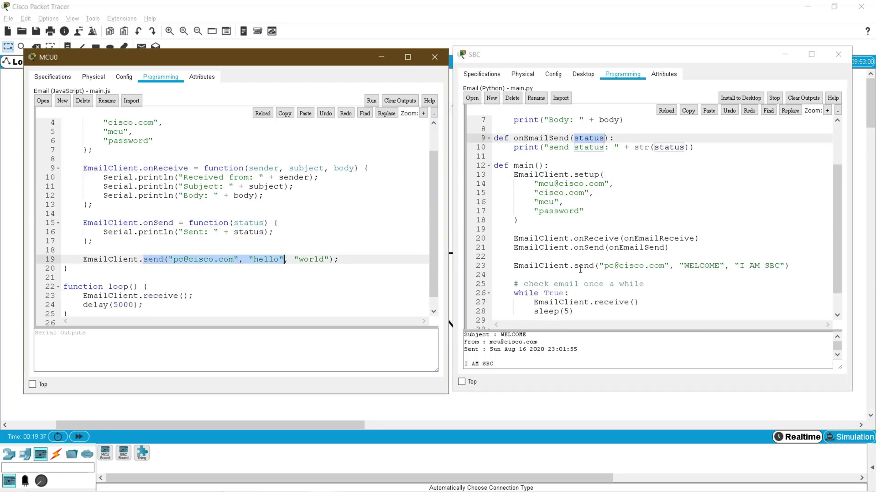
left_click_drag(578, 266, 741, 266)
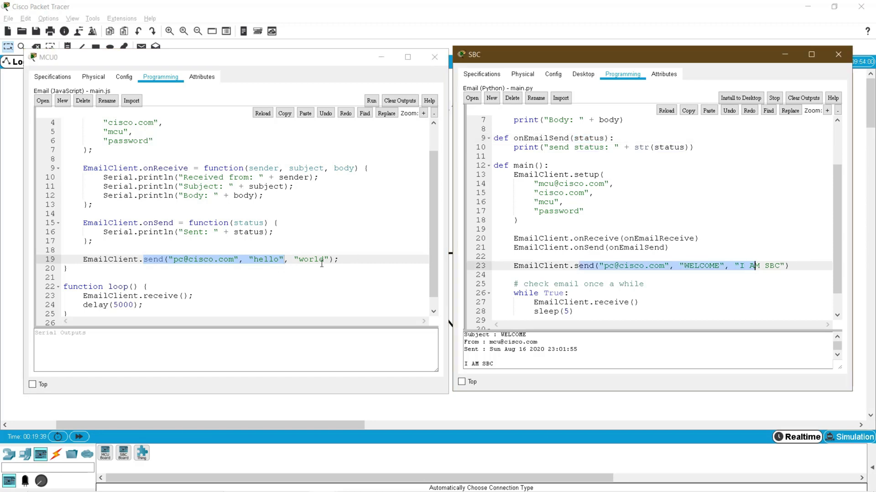
scroll(308, 263, "down", 1)
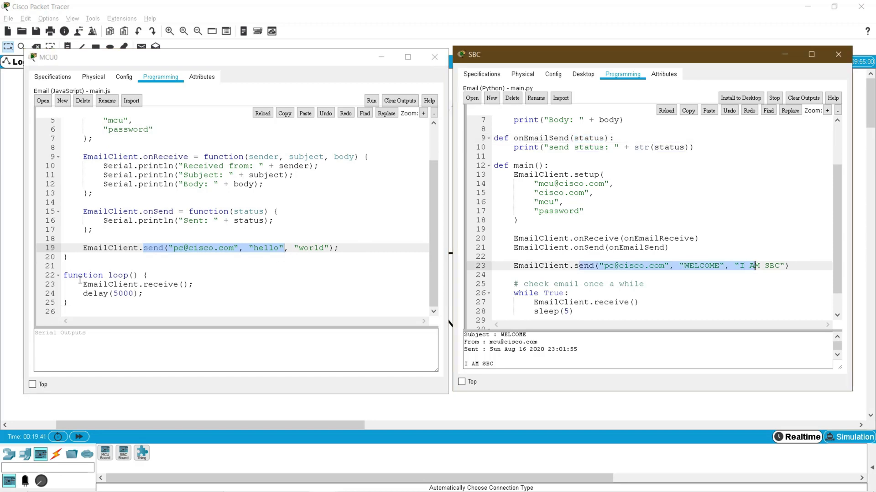
left_click_drag(75, 277, 184, 274)
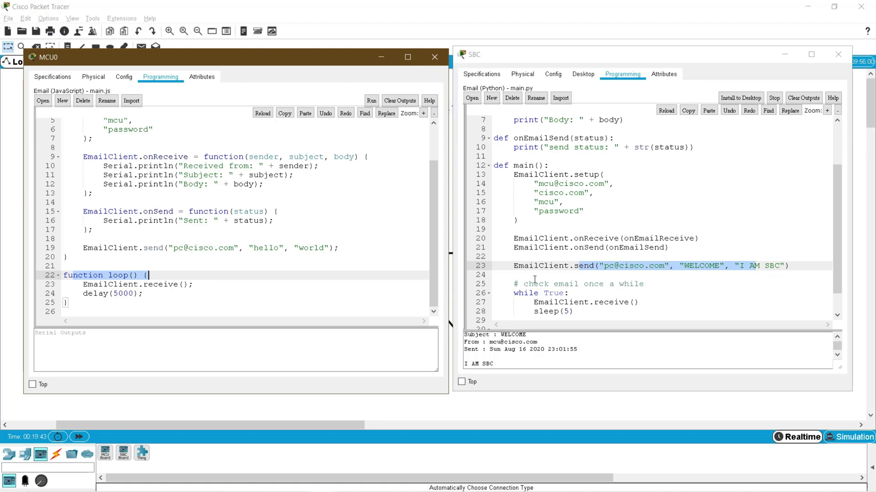
scroll(534, 280, "down", 1)
left_click_drag(514, 266, 576, 267)
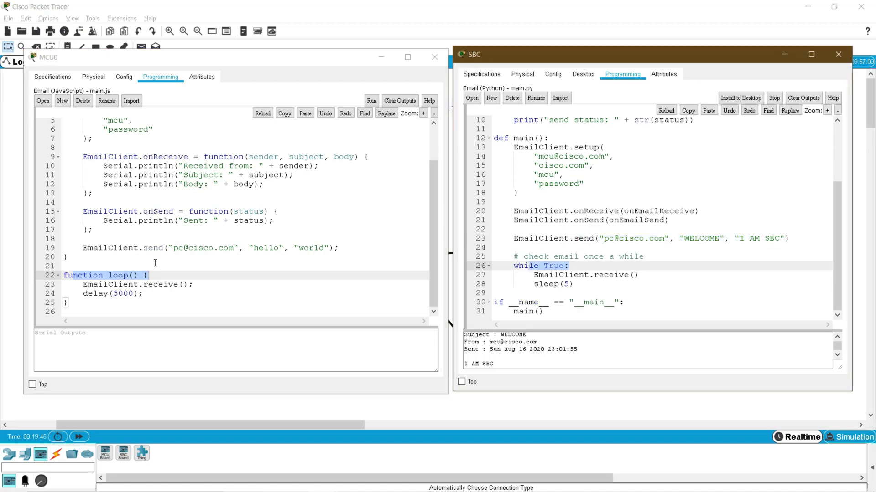
left_click(150, 286)
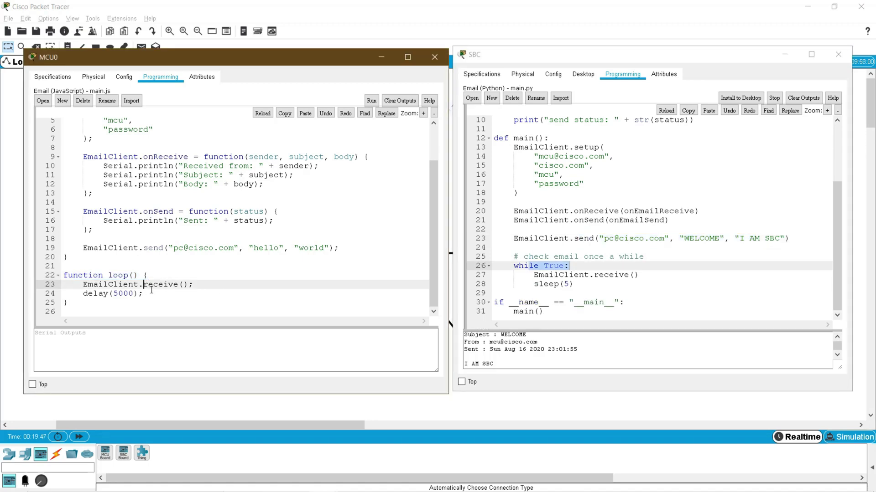
left_click(684, 165)
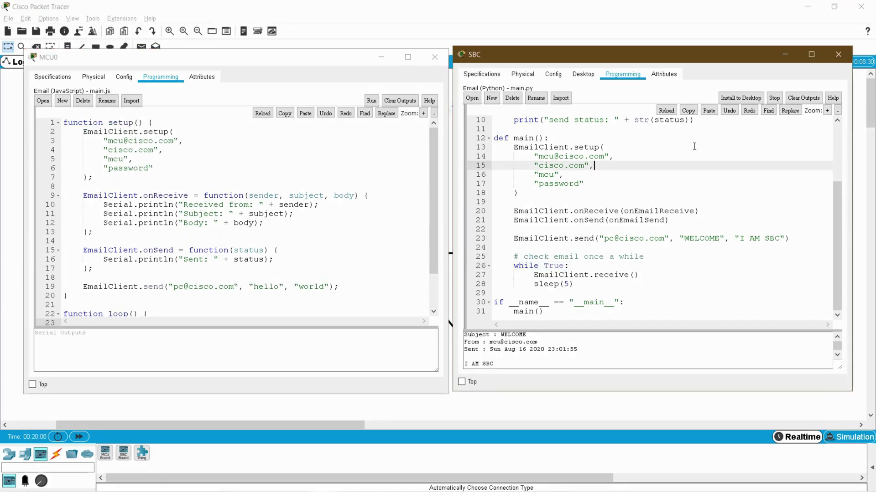